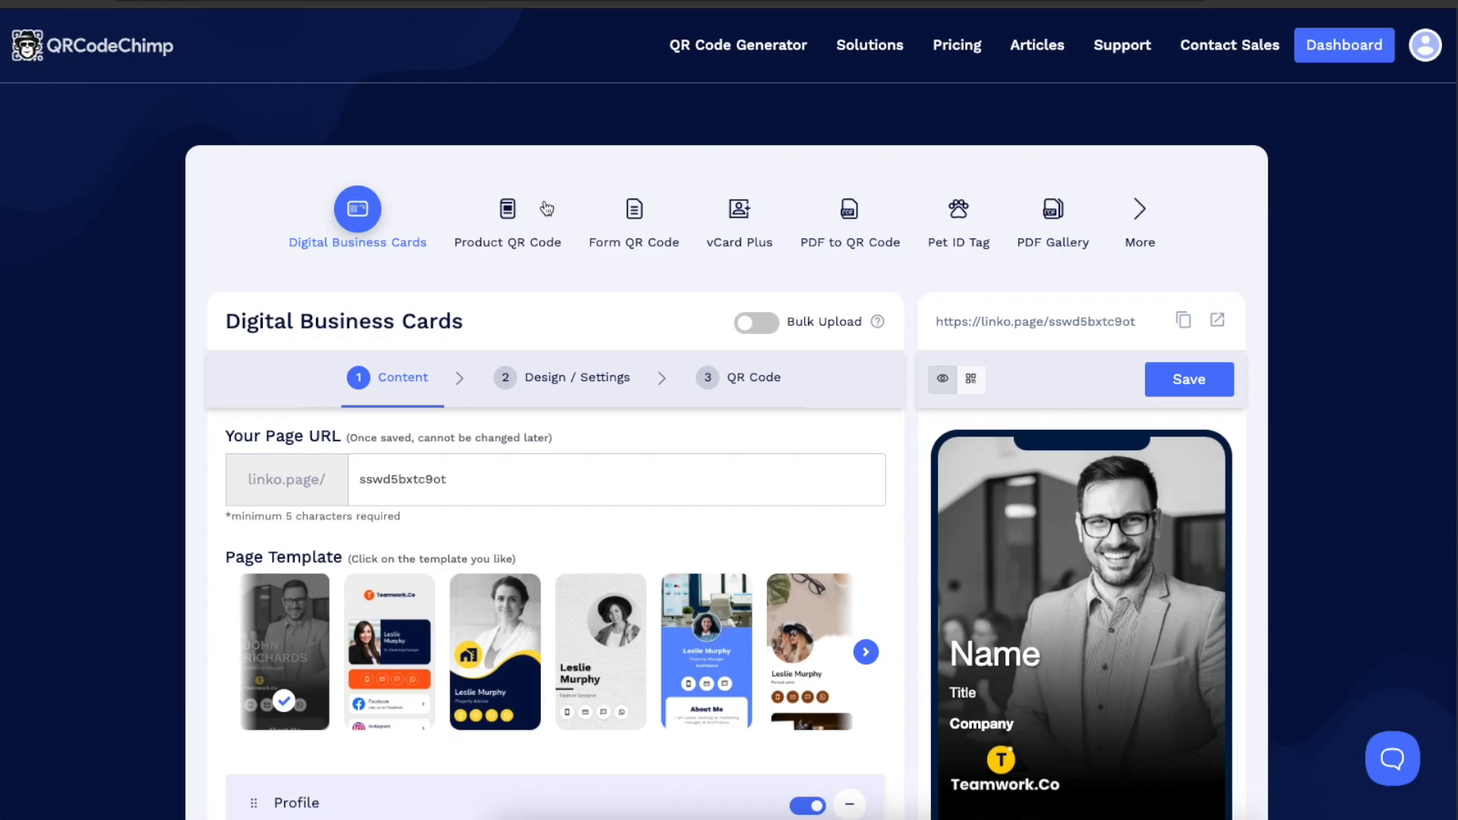
Replace the random page URL with the custom slug 'artturijalli'
scroll(496, 303, "down", 1)
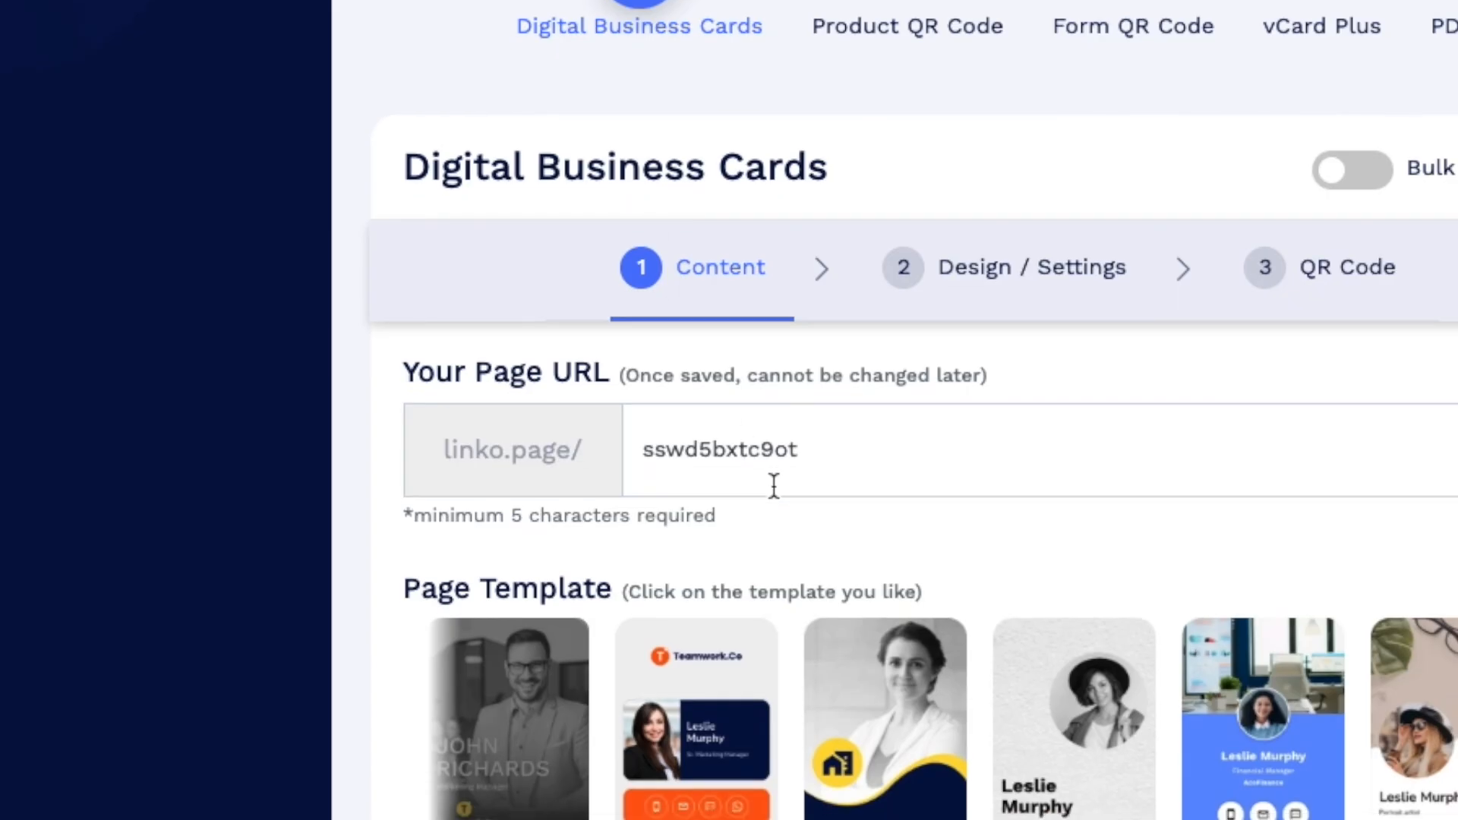
left_click_drag(837, 453, 641, 453)
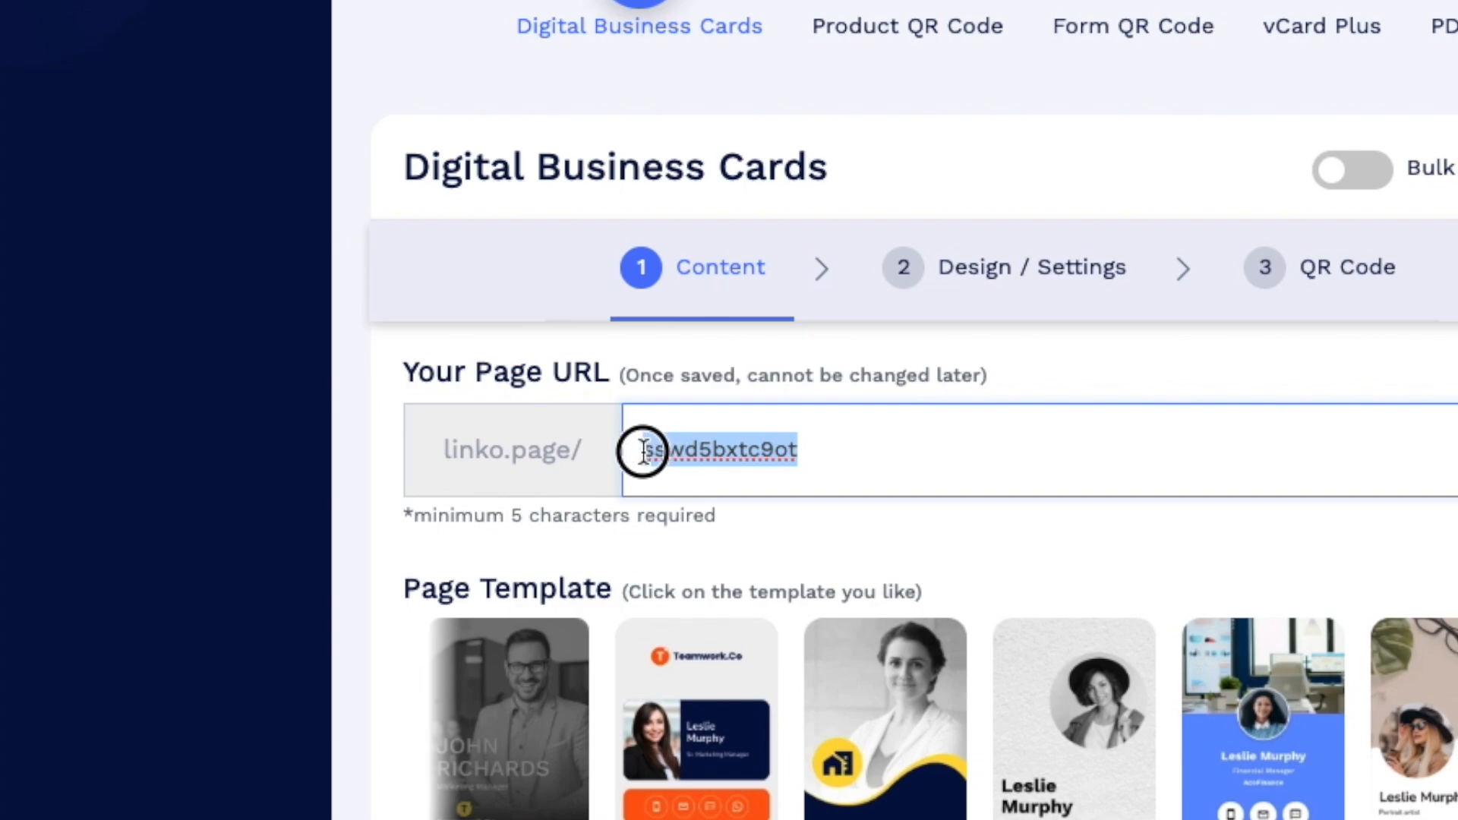
left_click(855, 456)
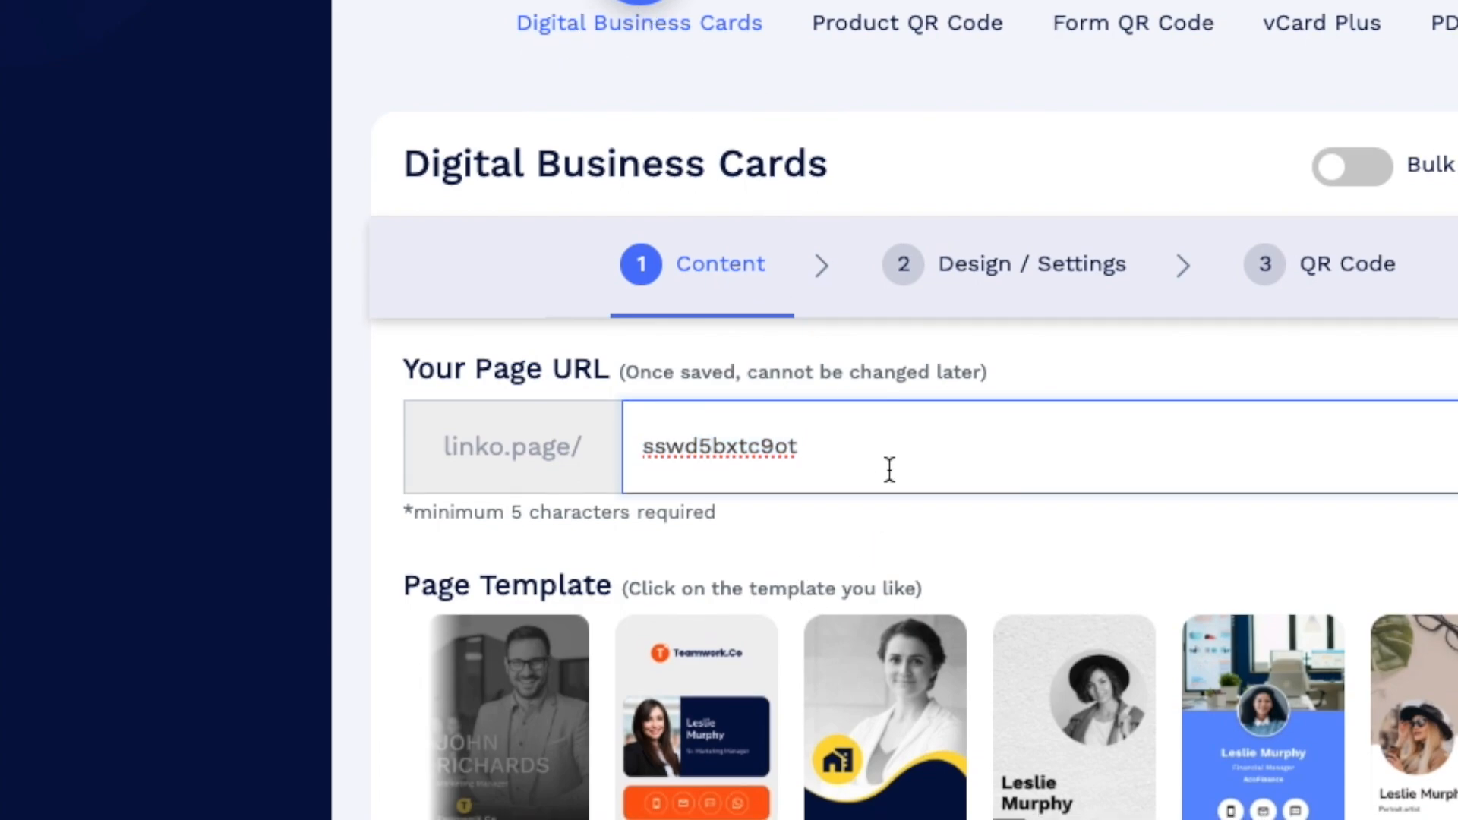
scroll(887, 470, "down", 1)
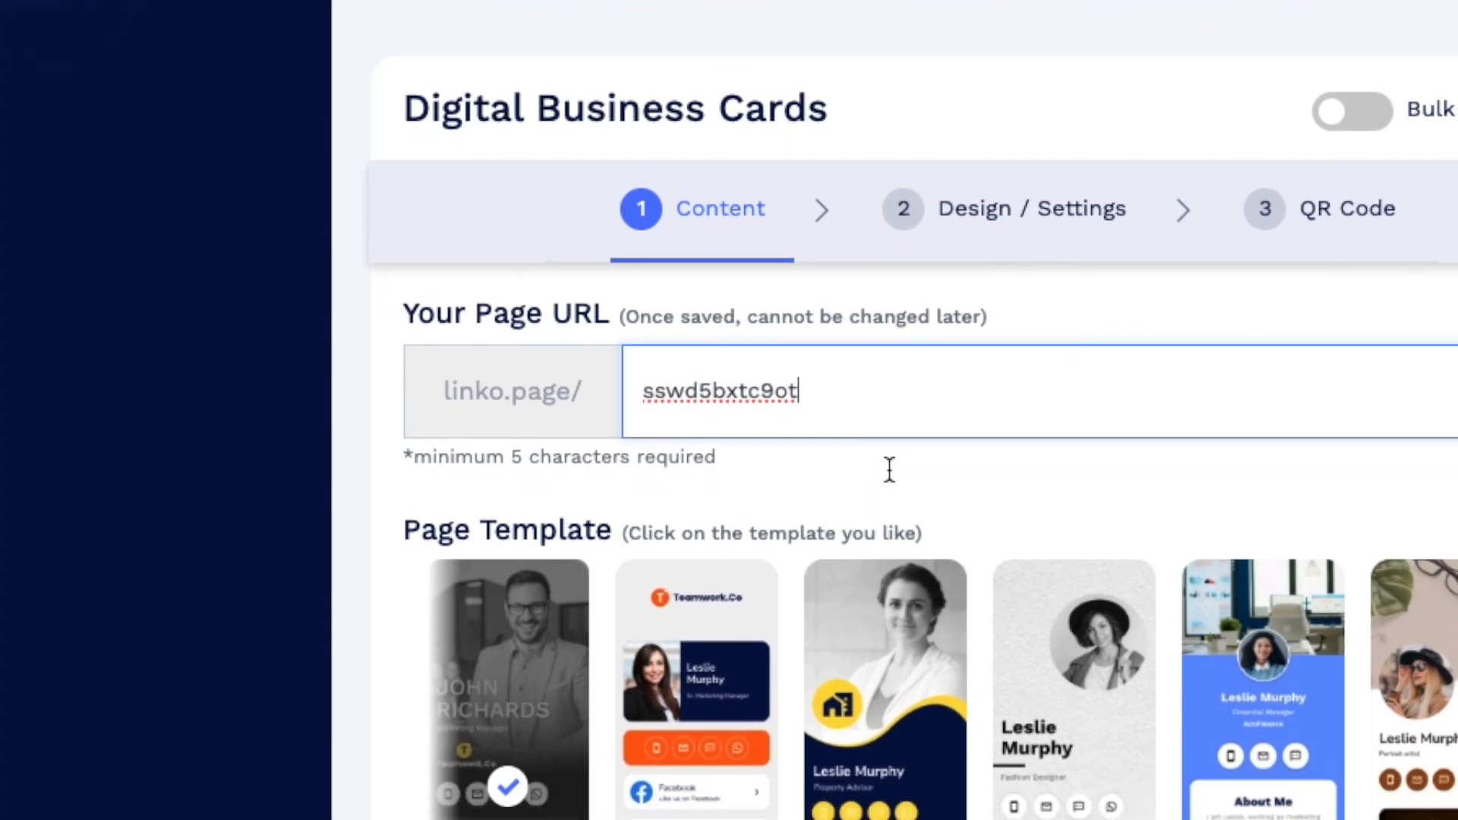
double_click(852, 401)
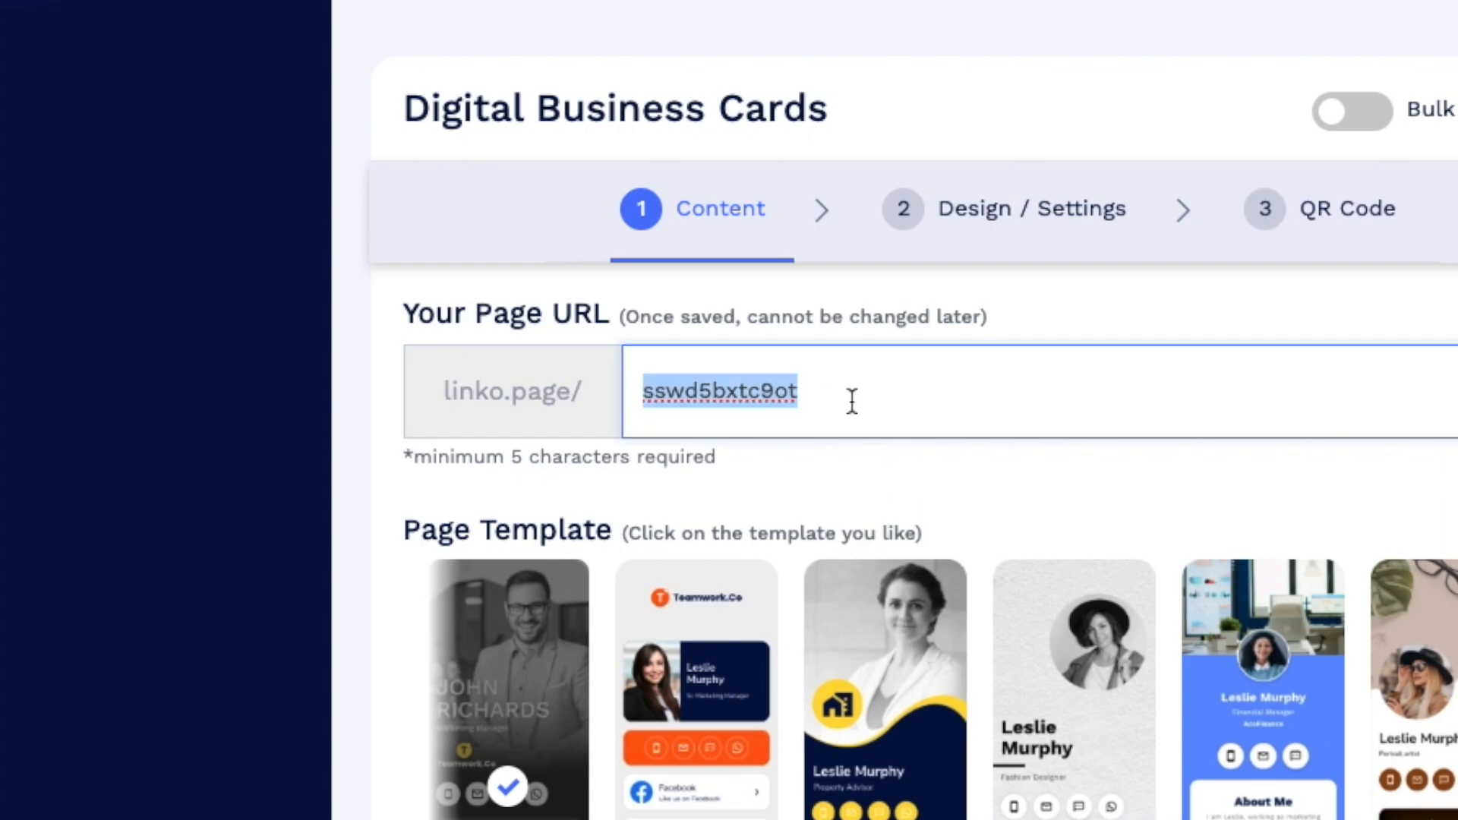
type("artturijalli")
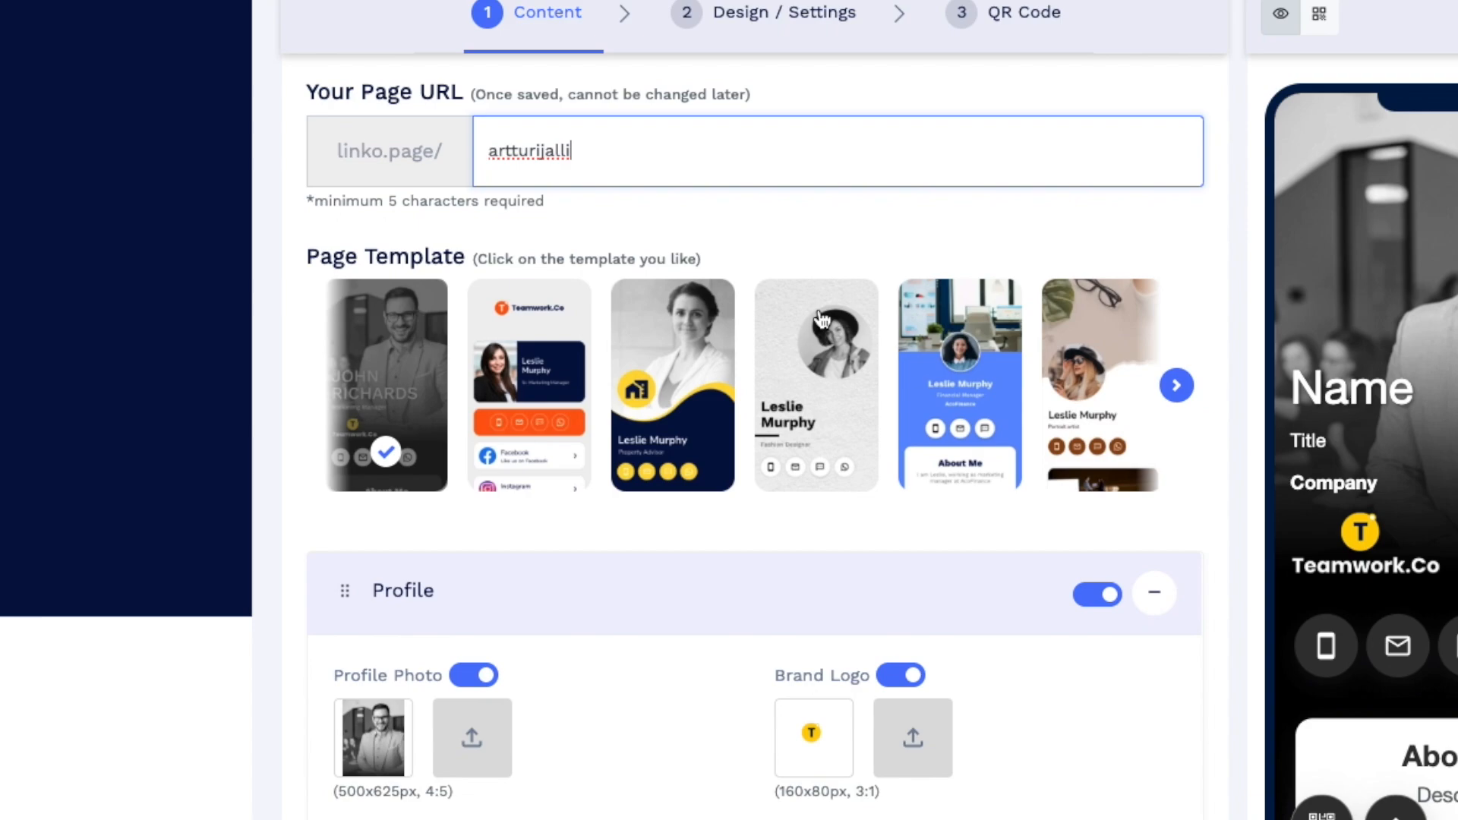
Switch to the grey template with a round photo, keeping the Profile section shown
left_click(810, 394)
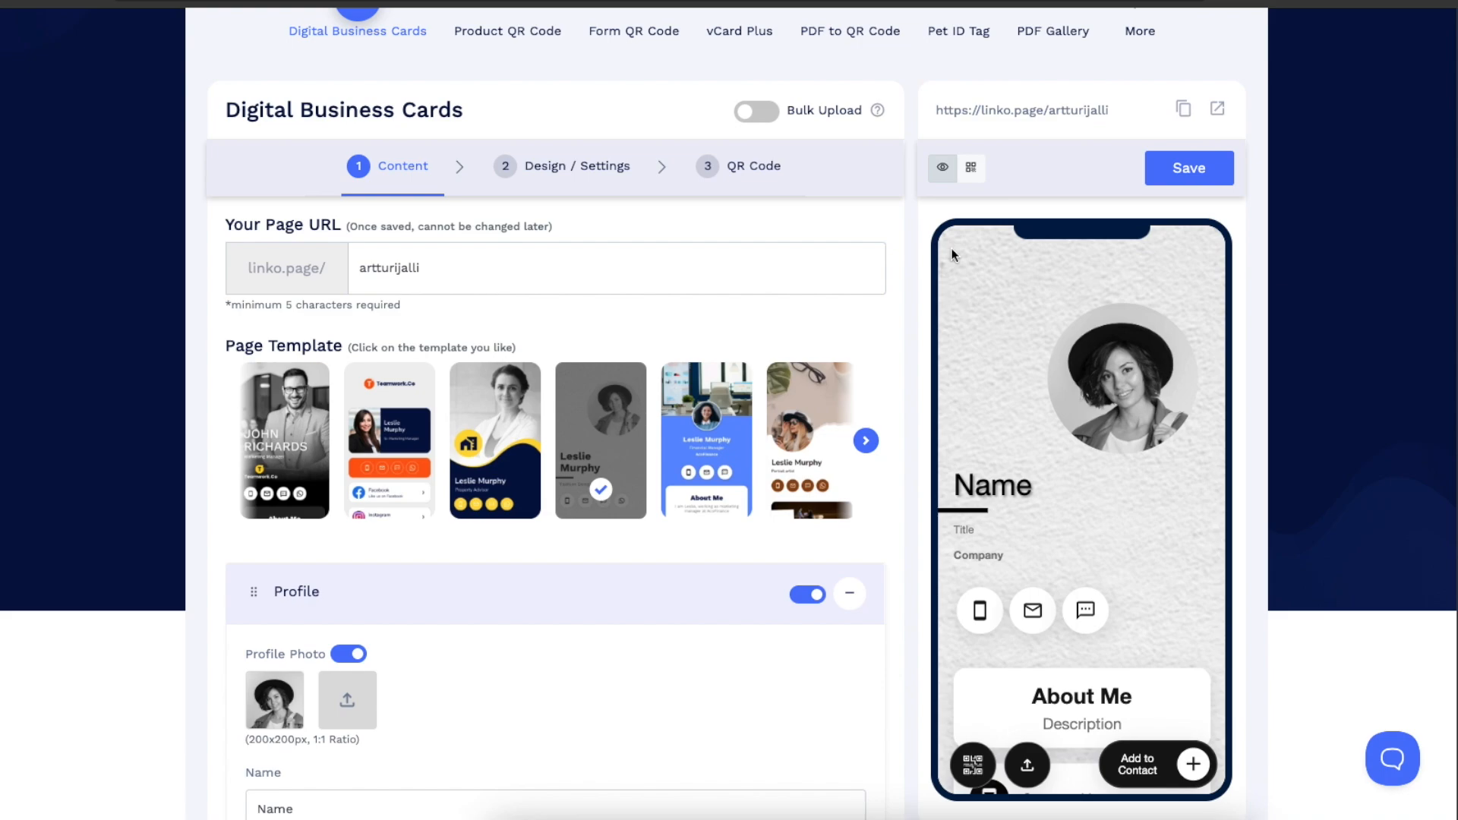
scroll(788, 435, "down", 3)
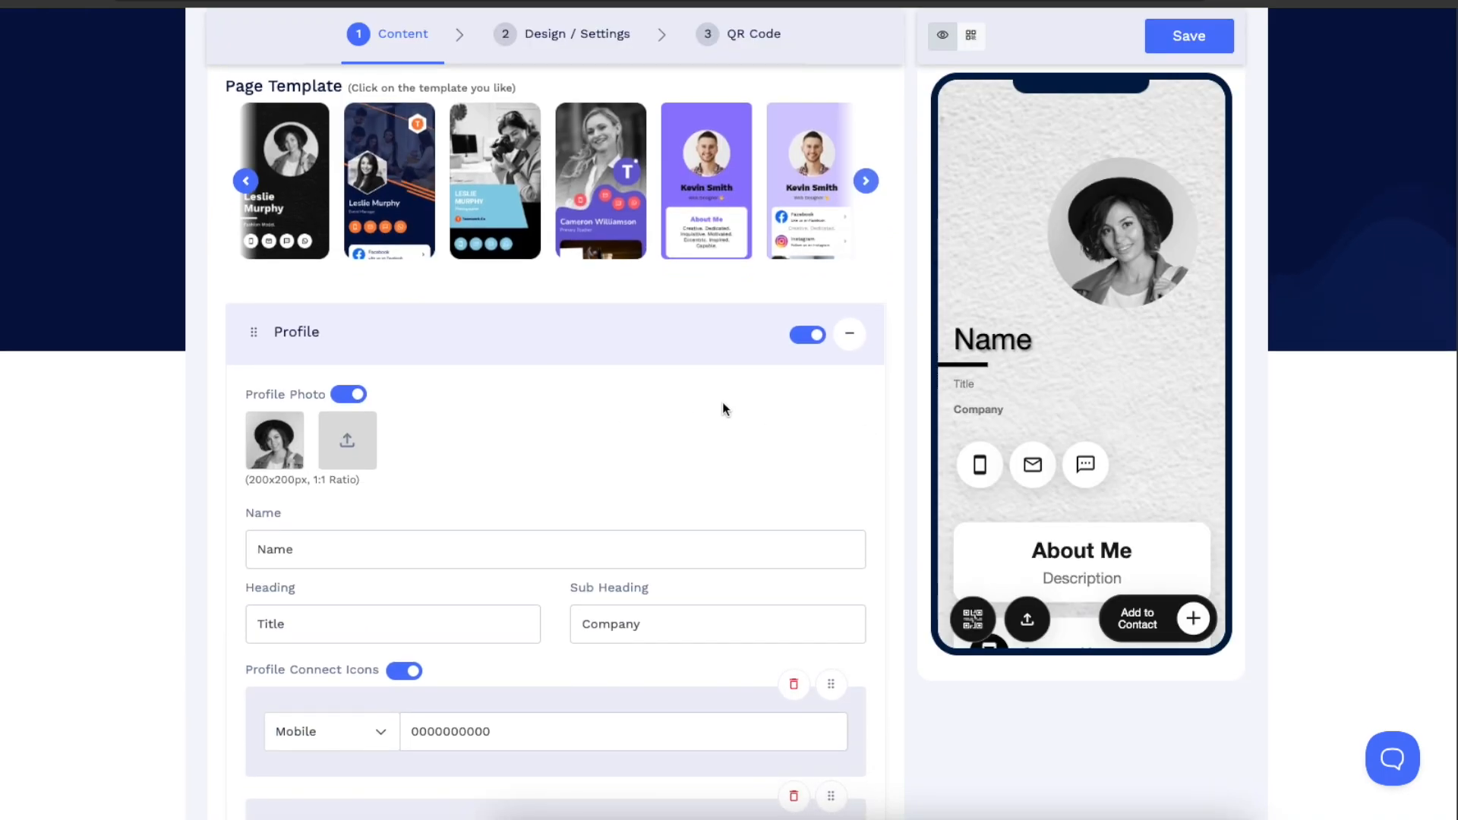
left_click(809, 336)
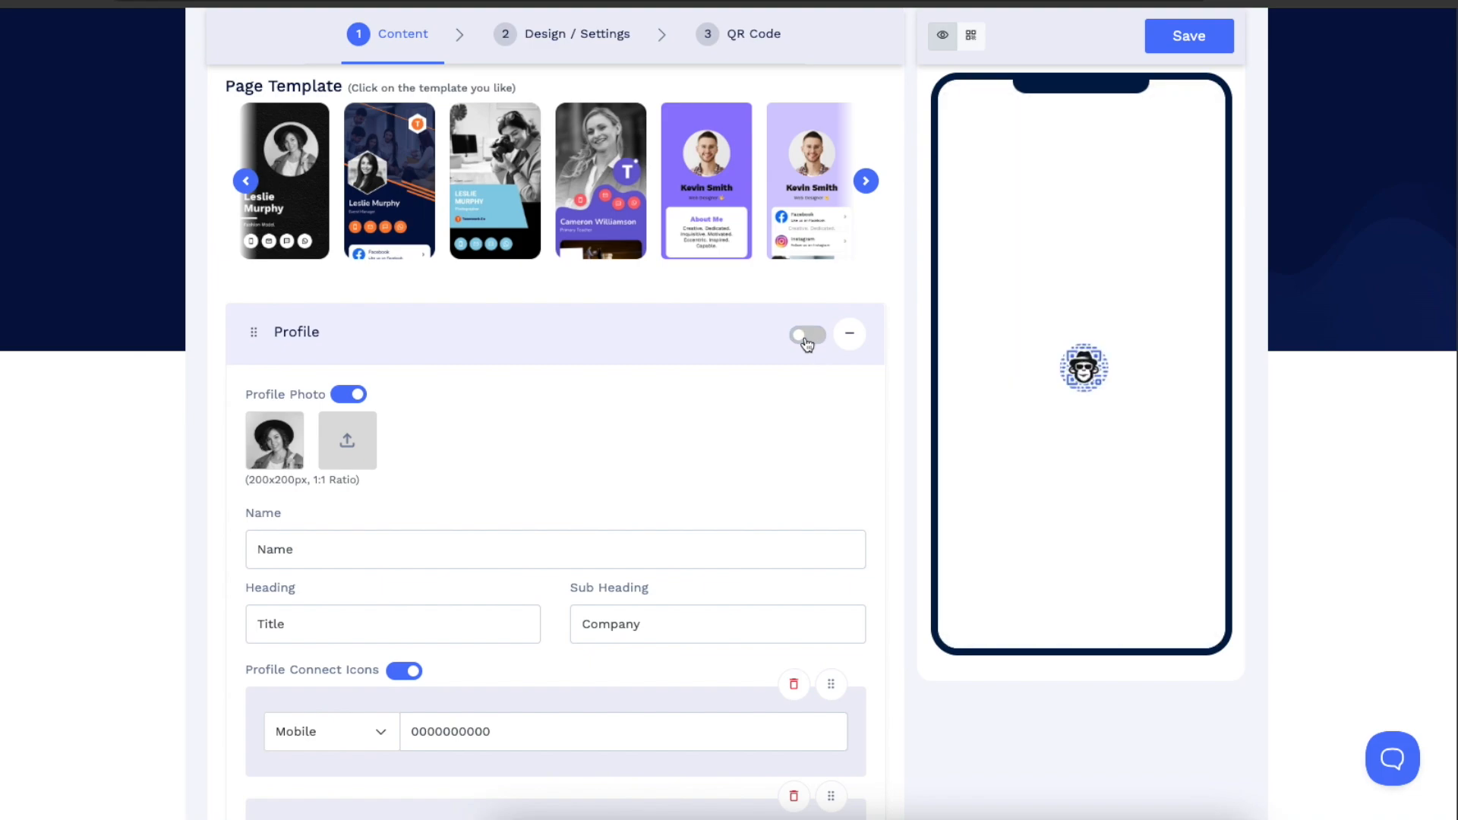
left_click(803, 341)
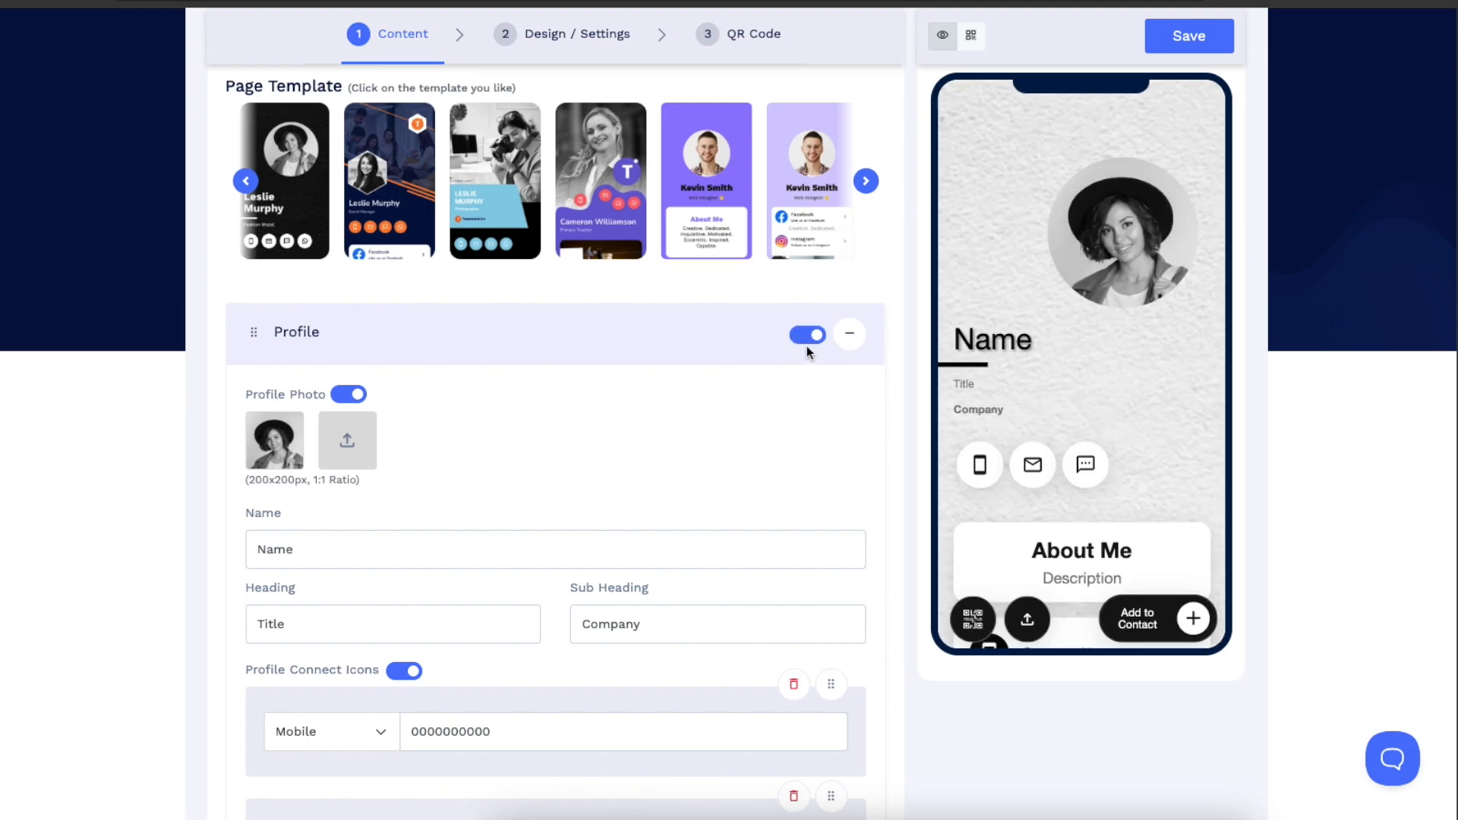
Pick profile_pic.jpeg from the File/Asset Manager as the round profile photo
left_click(346, 454)
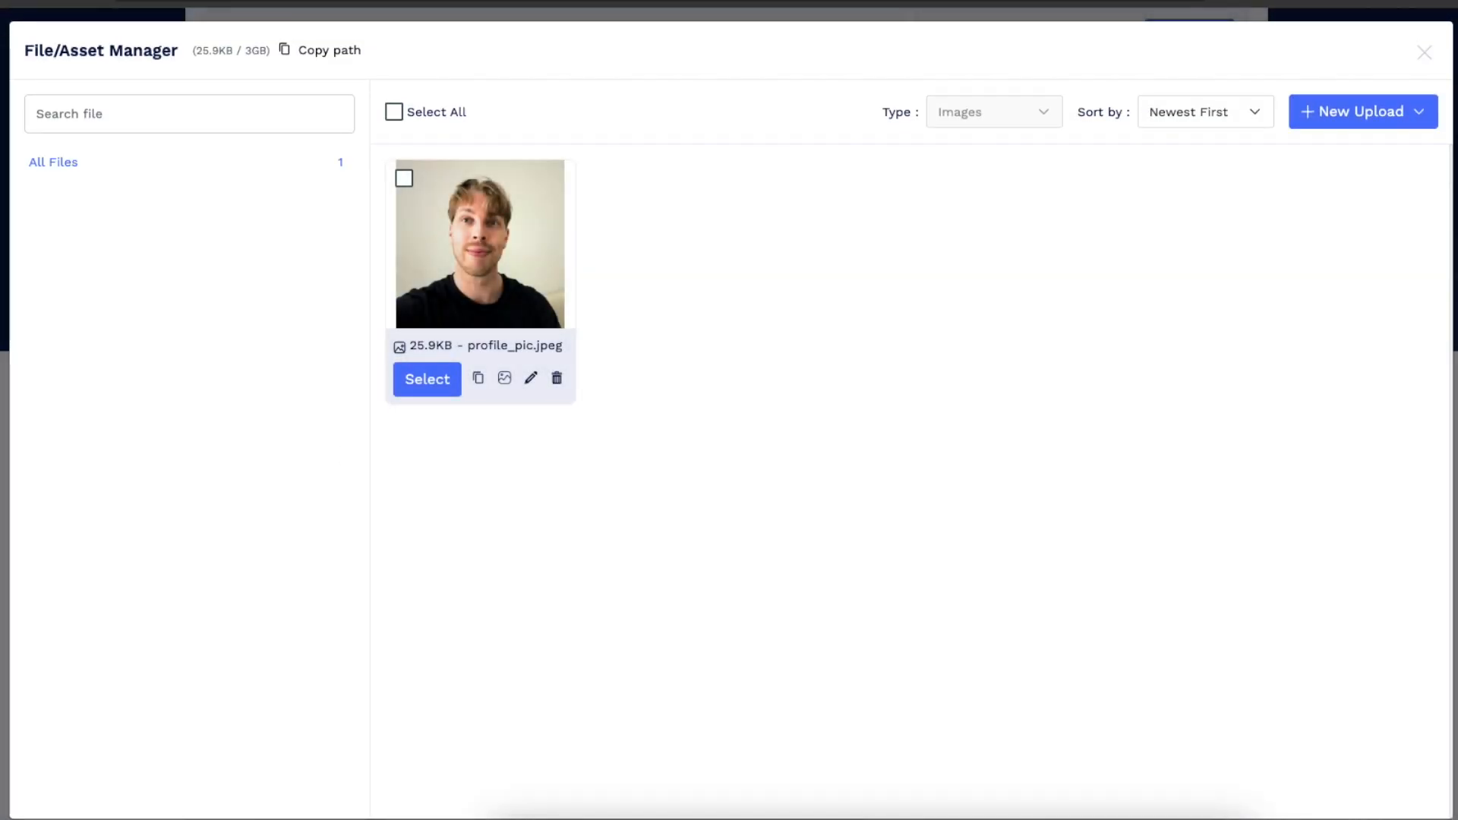
left_click_drag(1002, 306, 690, 325)
left_click(516, 258)
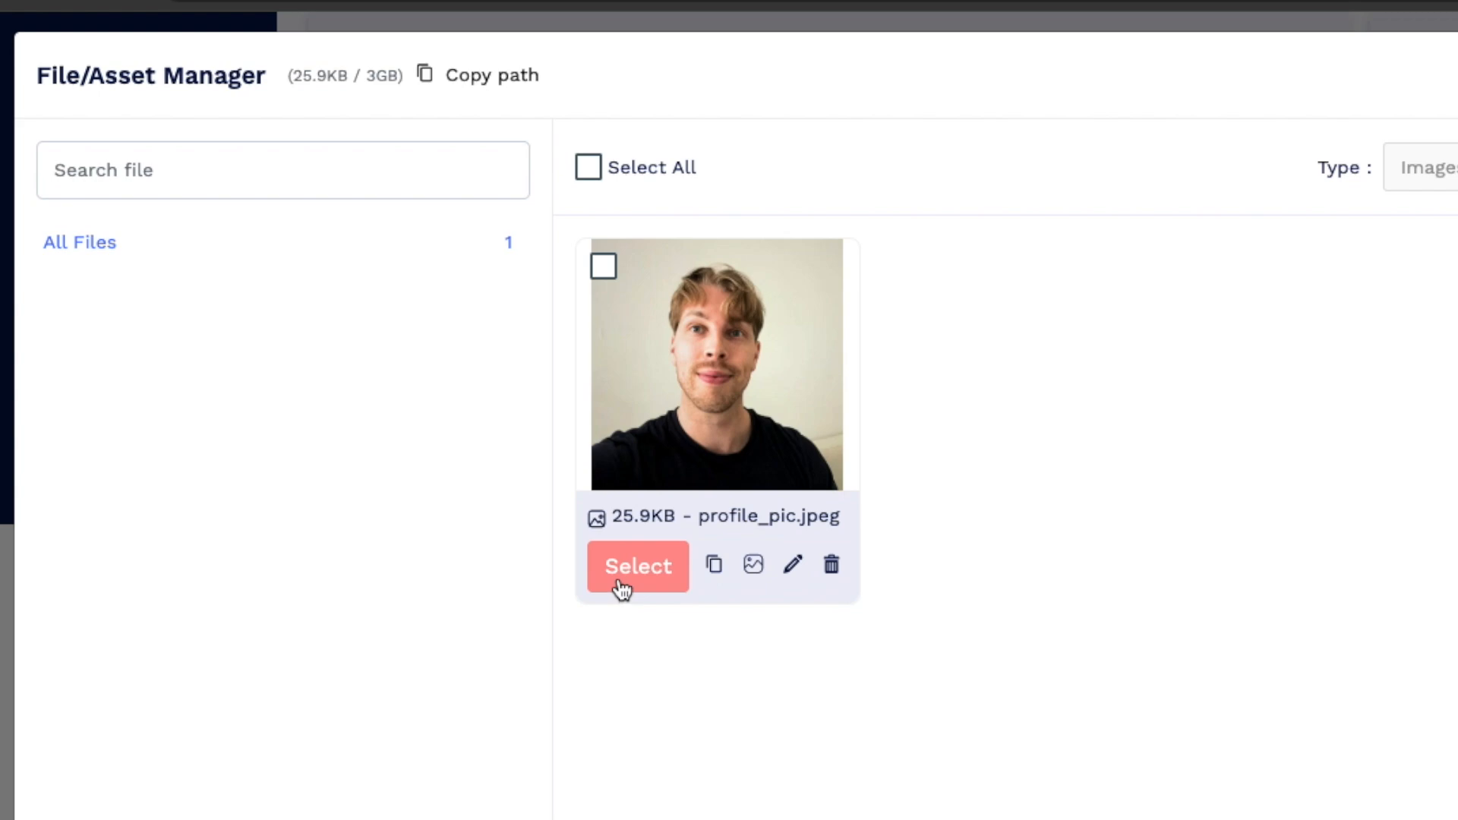
left_click(620, 583)
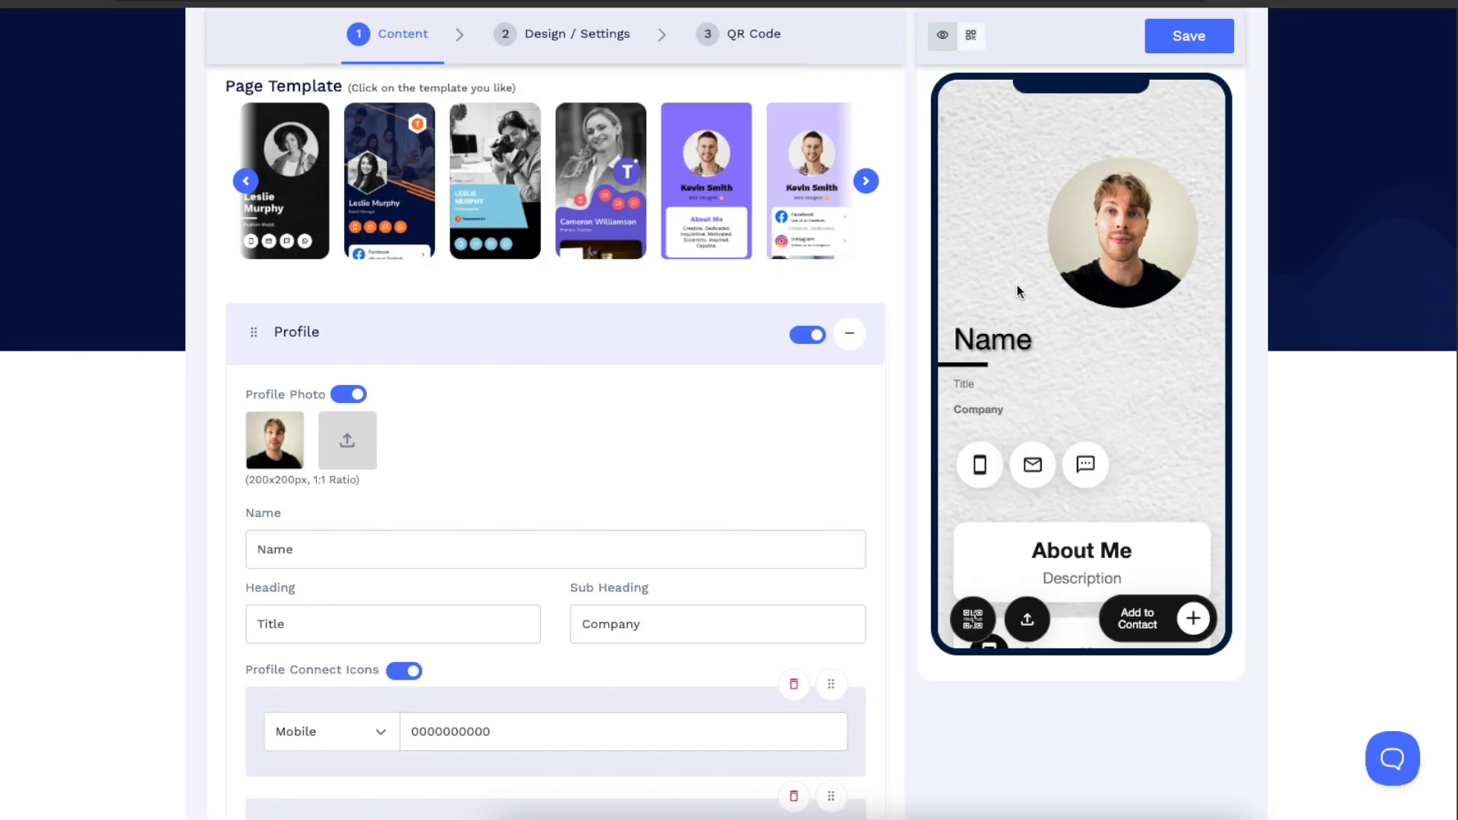
scroll(337, 422, "down", 2)
double_click(338, 422)
Fill in the name, the Content Creator heading and the bloggersgoto.com subheading
type("A")
left_click(380, 465)
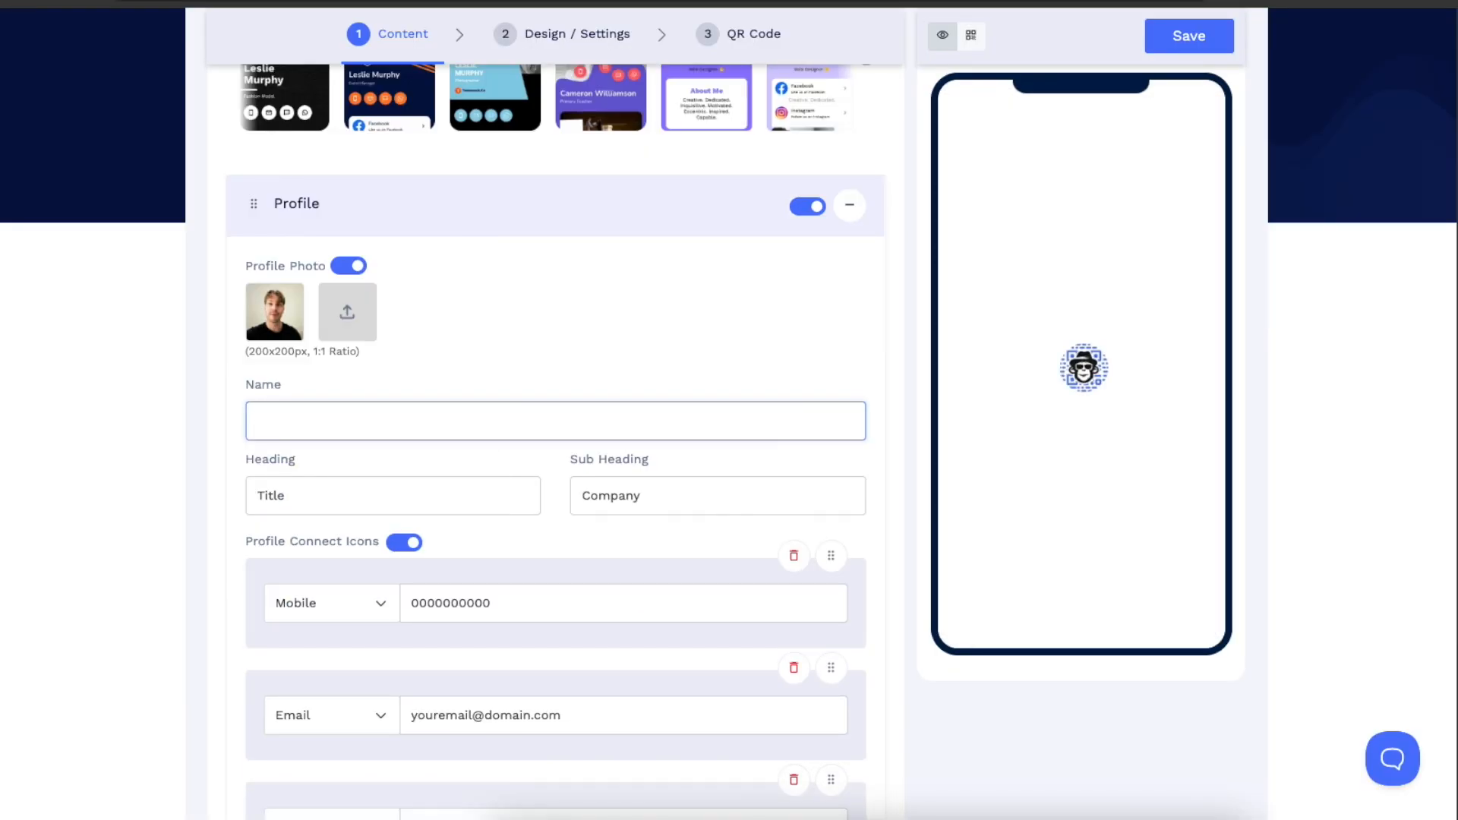
left_click_drag(390, 495, 250, 499)
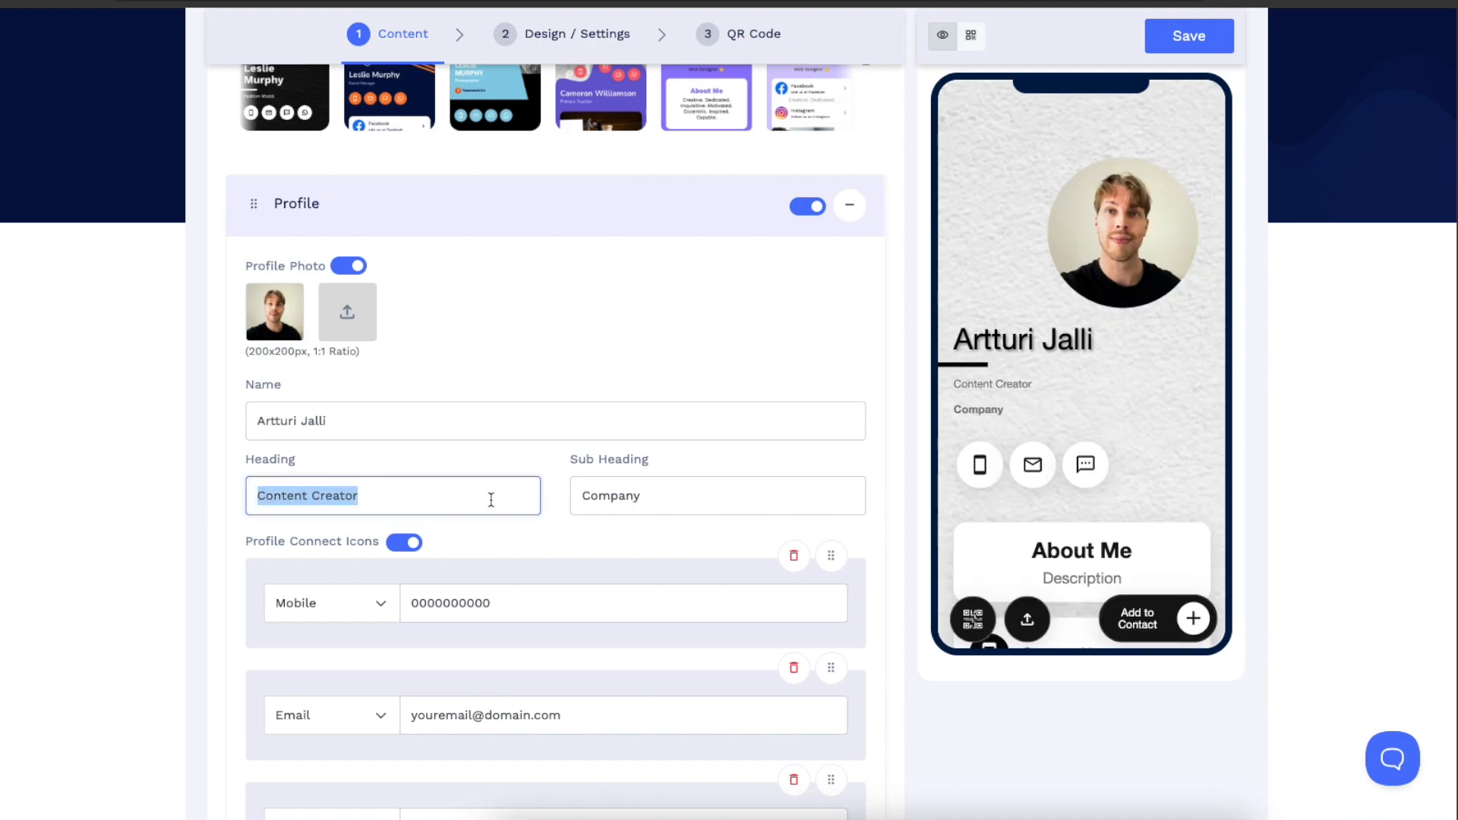
double_click(597, 501)
type("bloggersgoto.com")
scroll(489, 408, "down", 3)
Review the placeholder mobile, email and SMS contacts, keeping Profile Connect Icons on
double_click(489, 407)
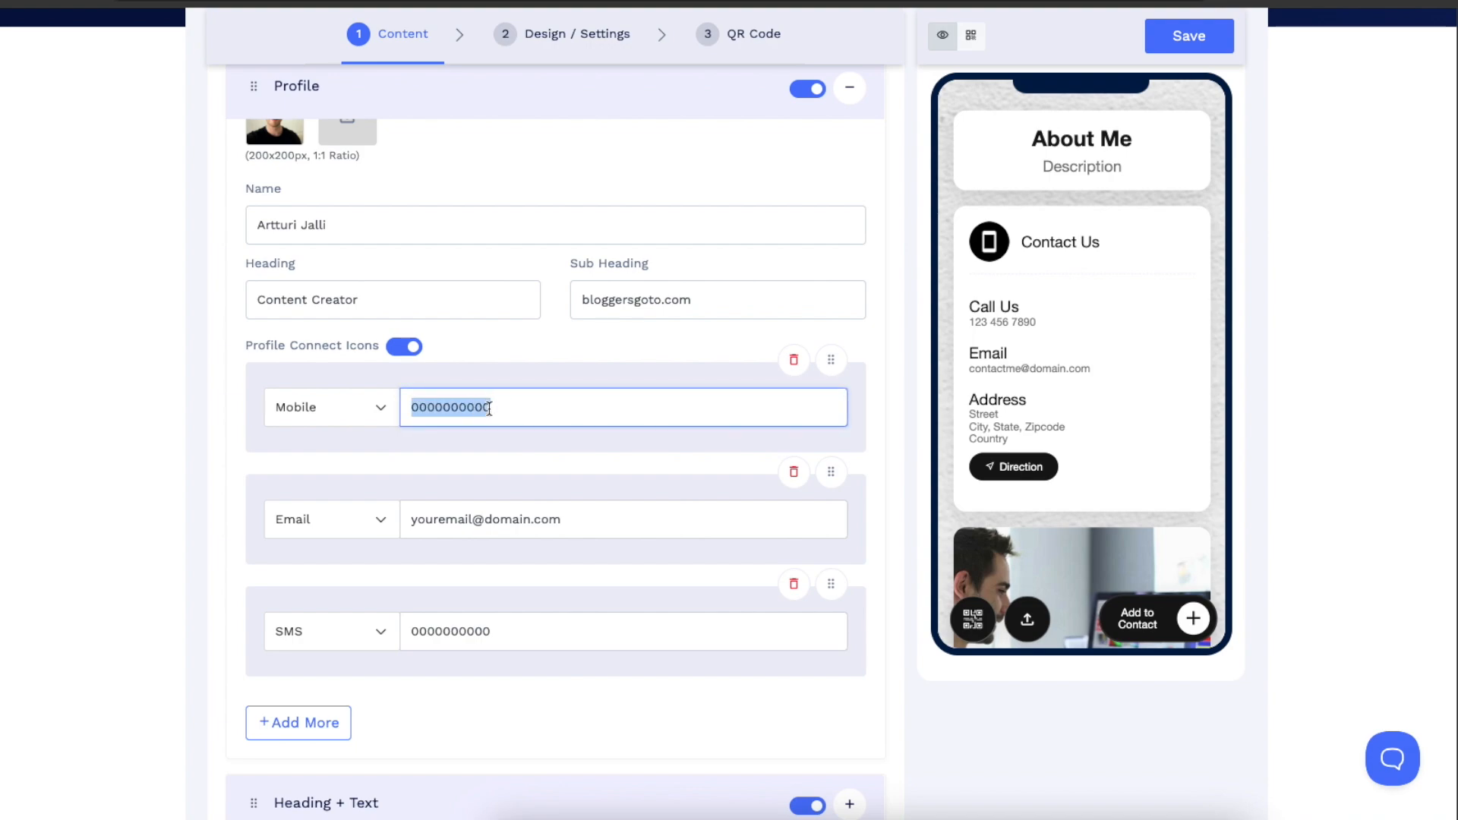
double_click(543, 527)
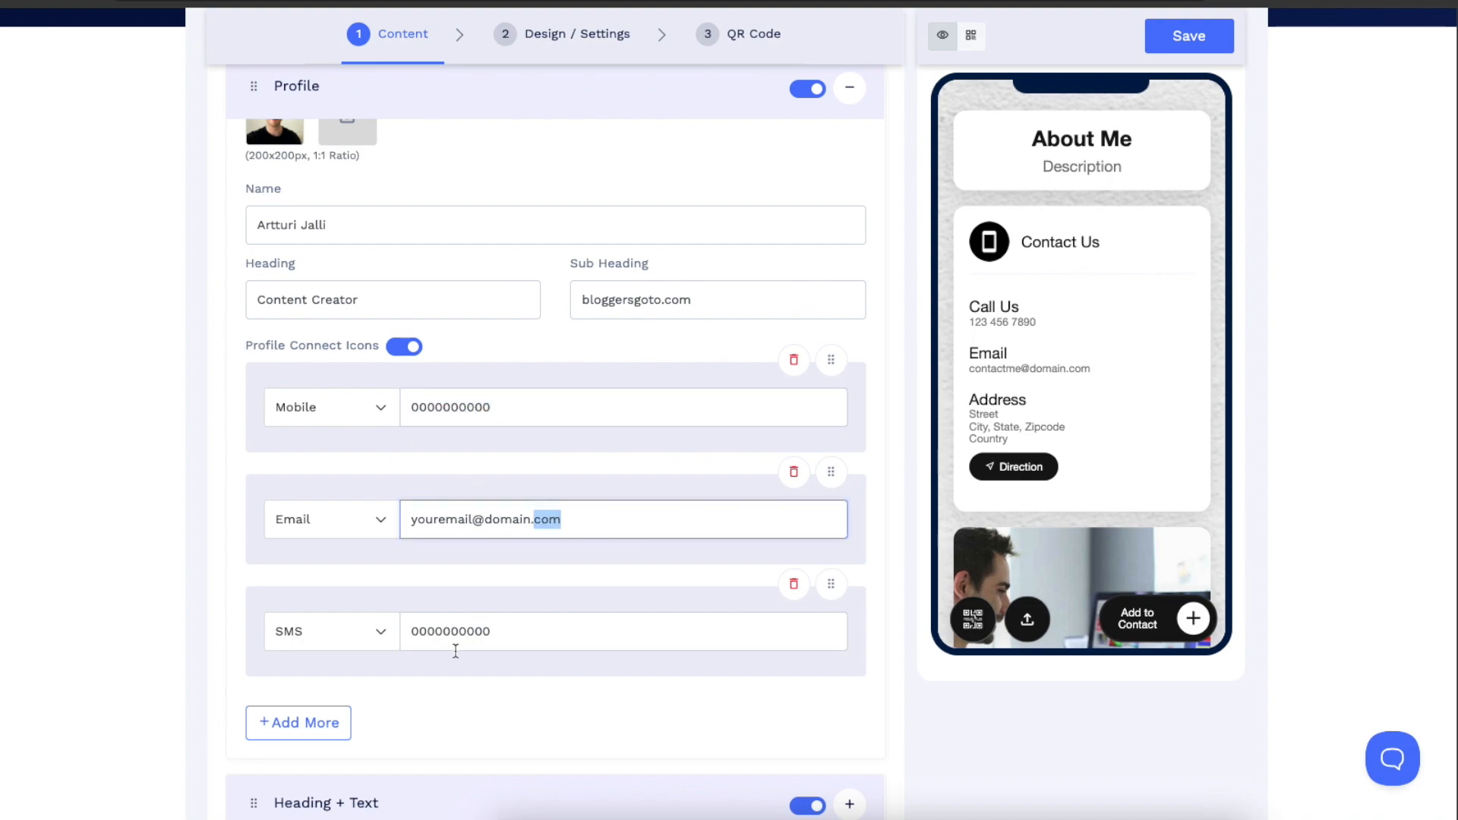
double_click(439, 626)
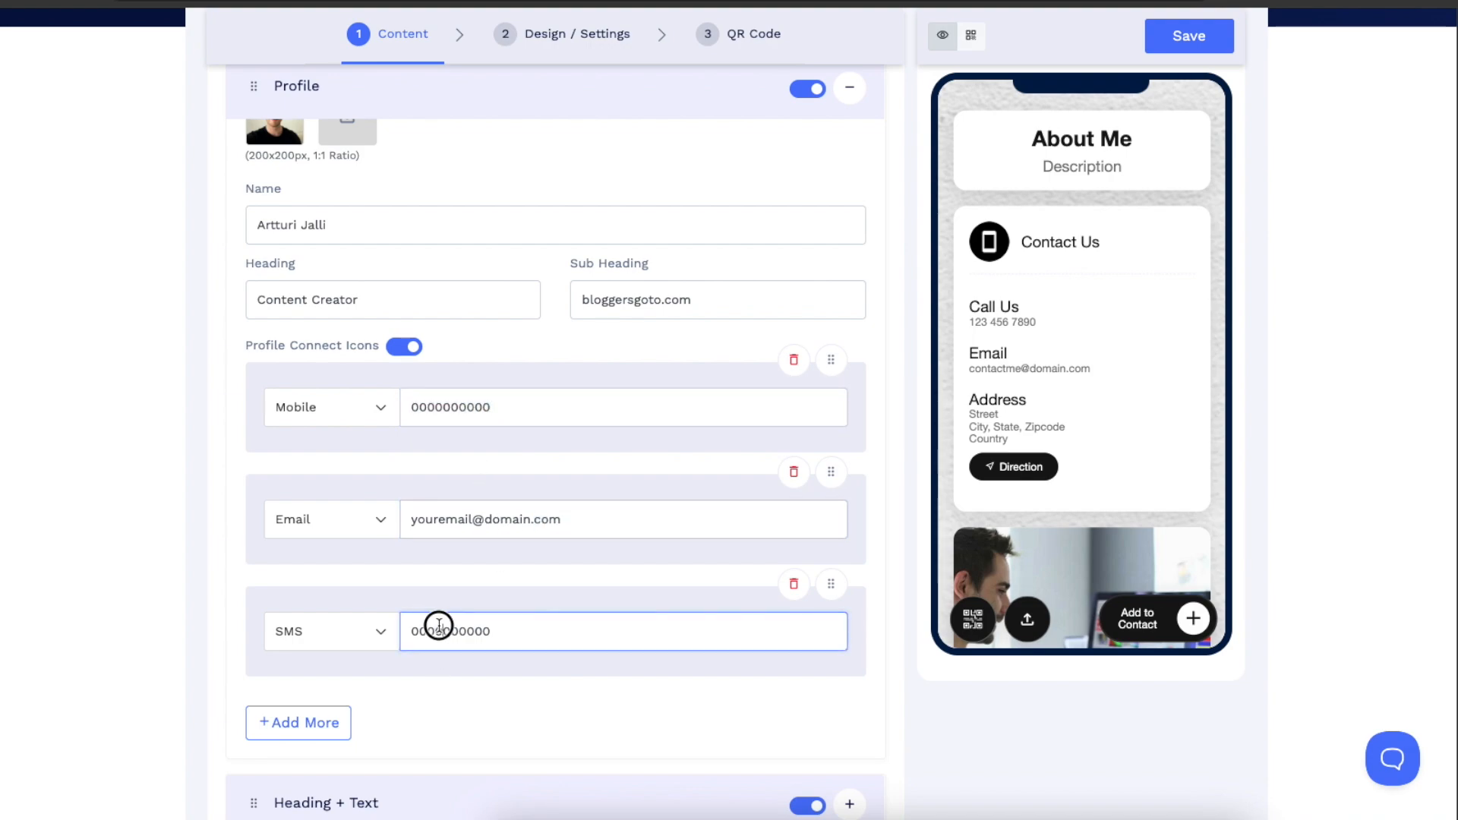
left_click(868, 388)
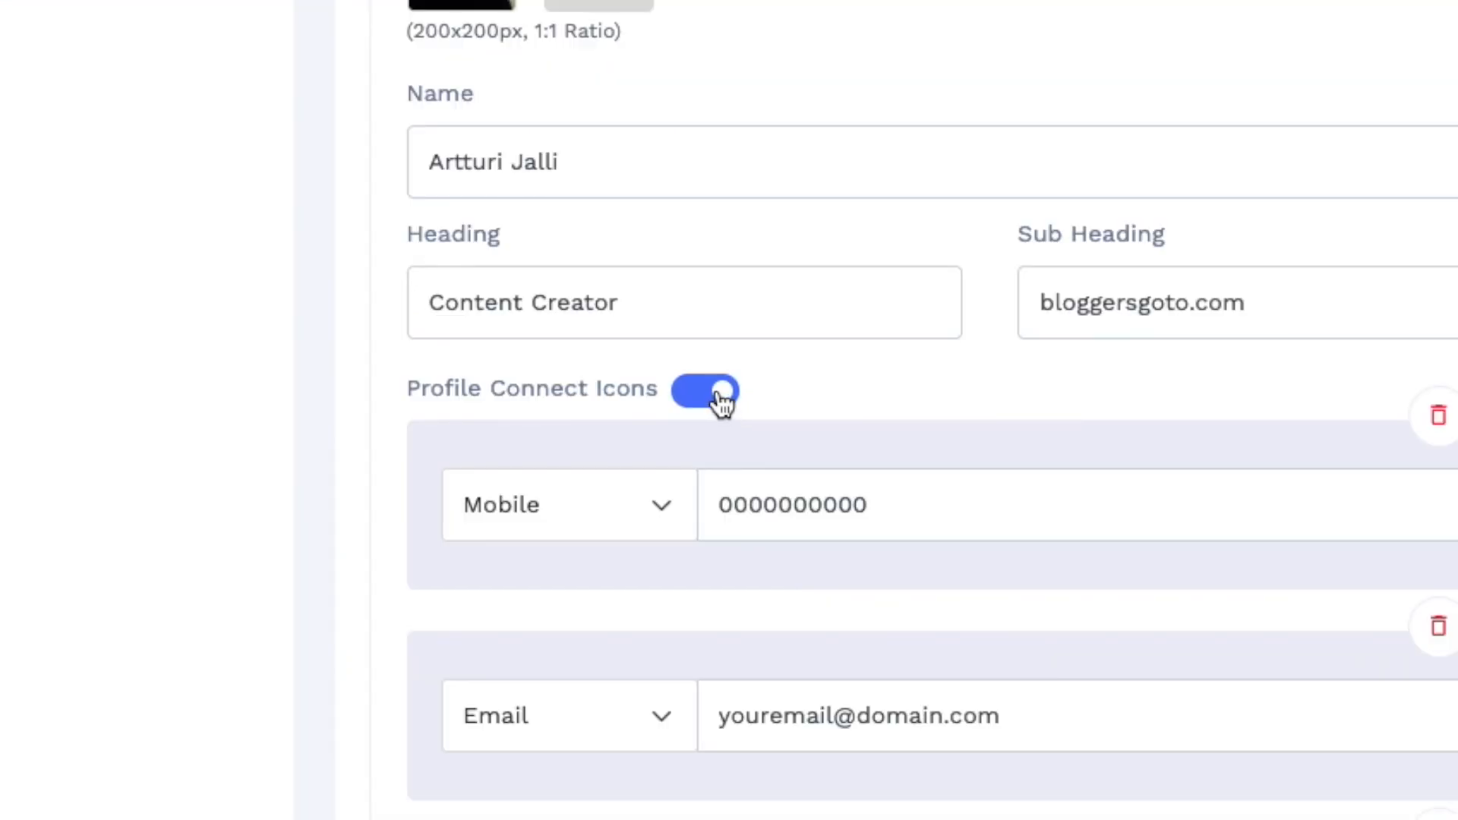
left_click(404, 347)
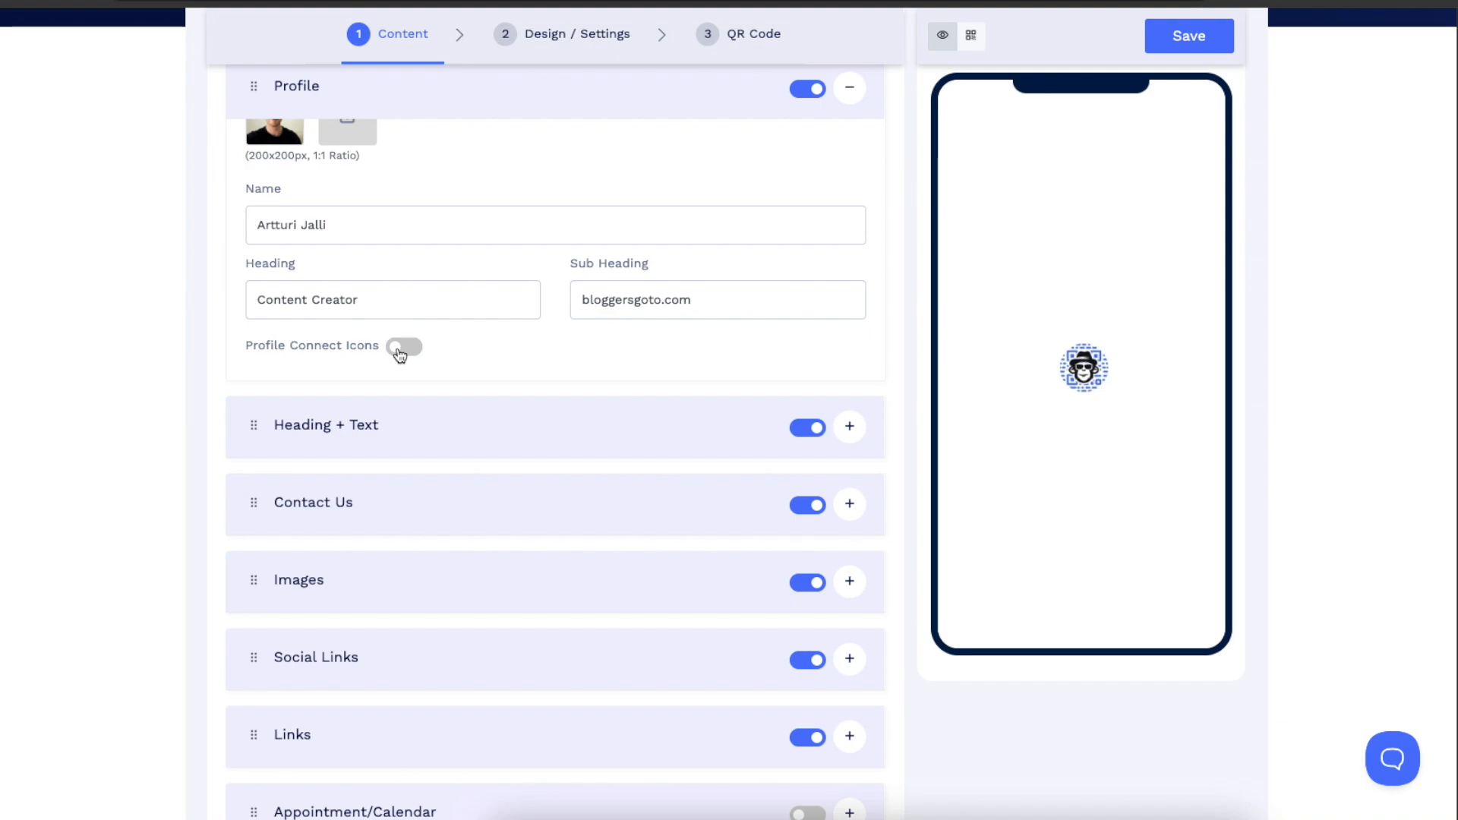
left_click(704, 393)
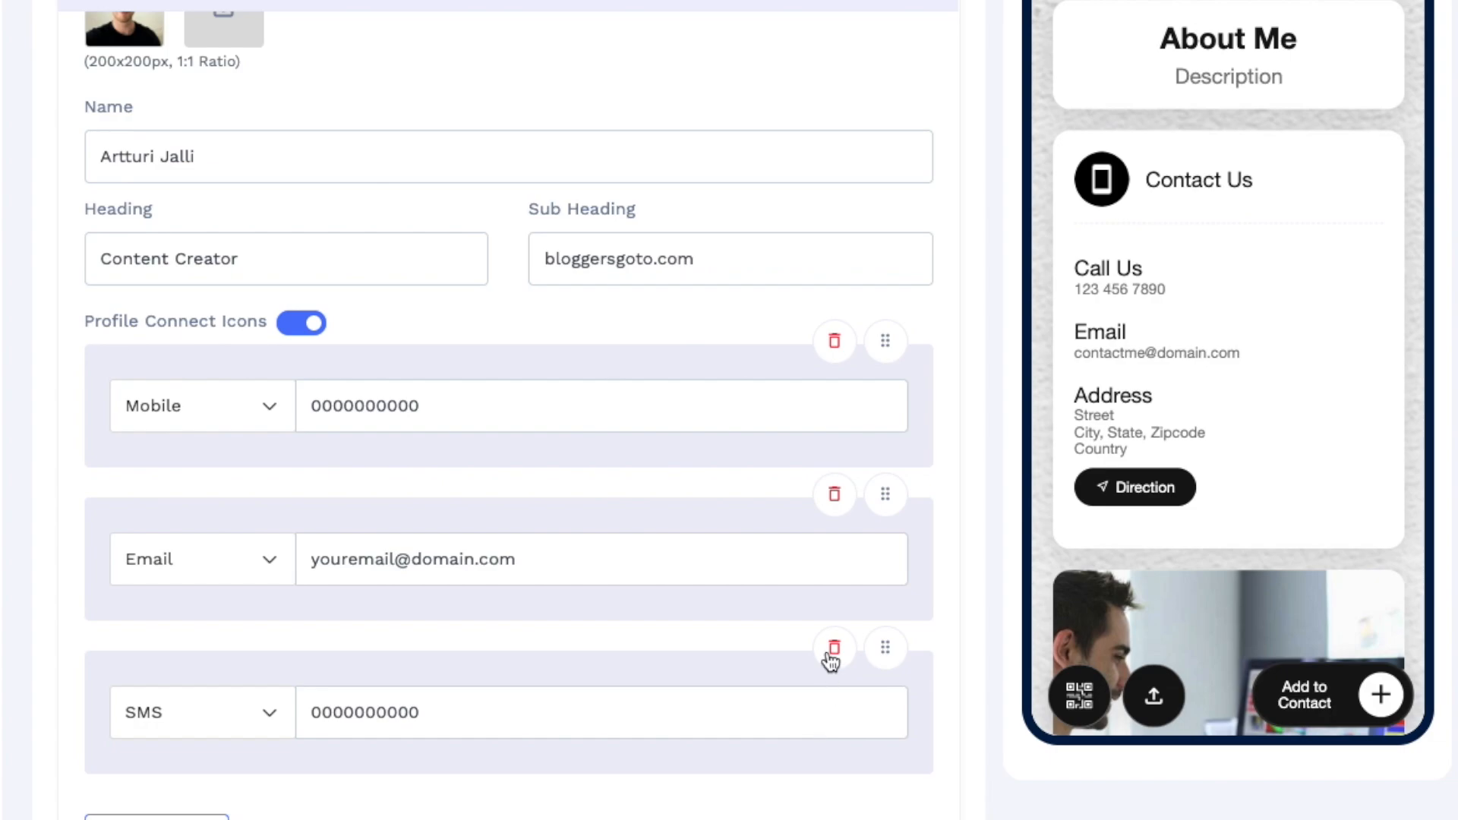
Delete the SMS and Mobile contact rows and select the email address for replacement
left_click(833, 650)
left_click(971, 556)
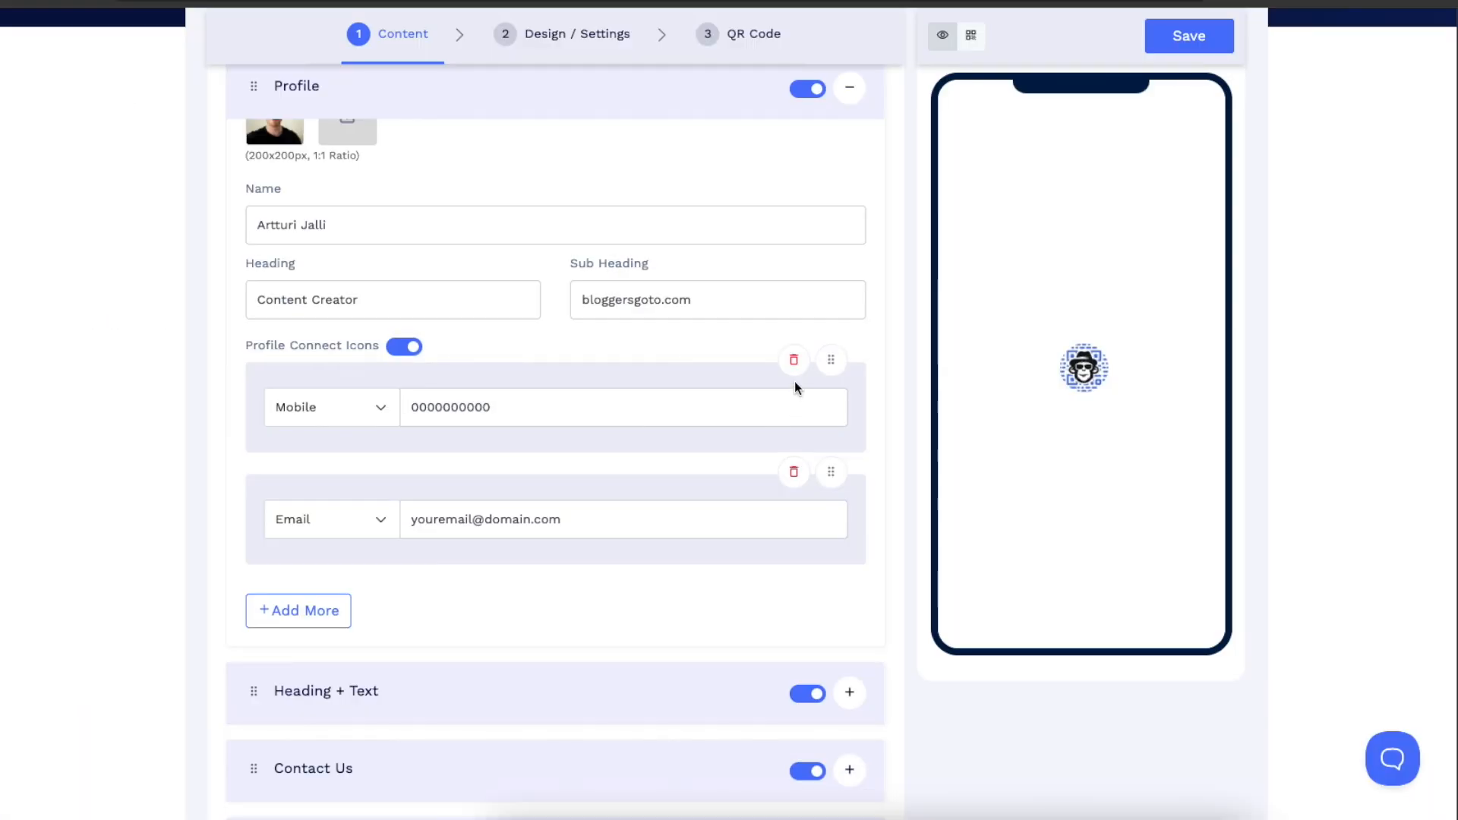
left_click(794, 373)
left_click(843, 485)
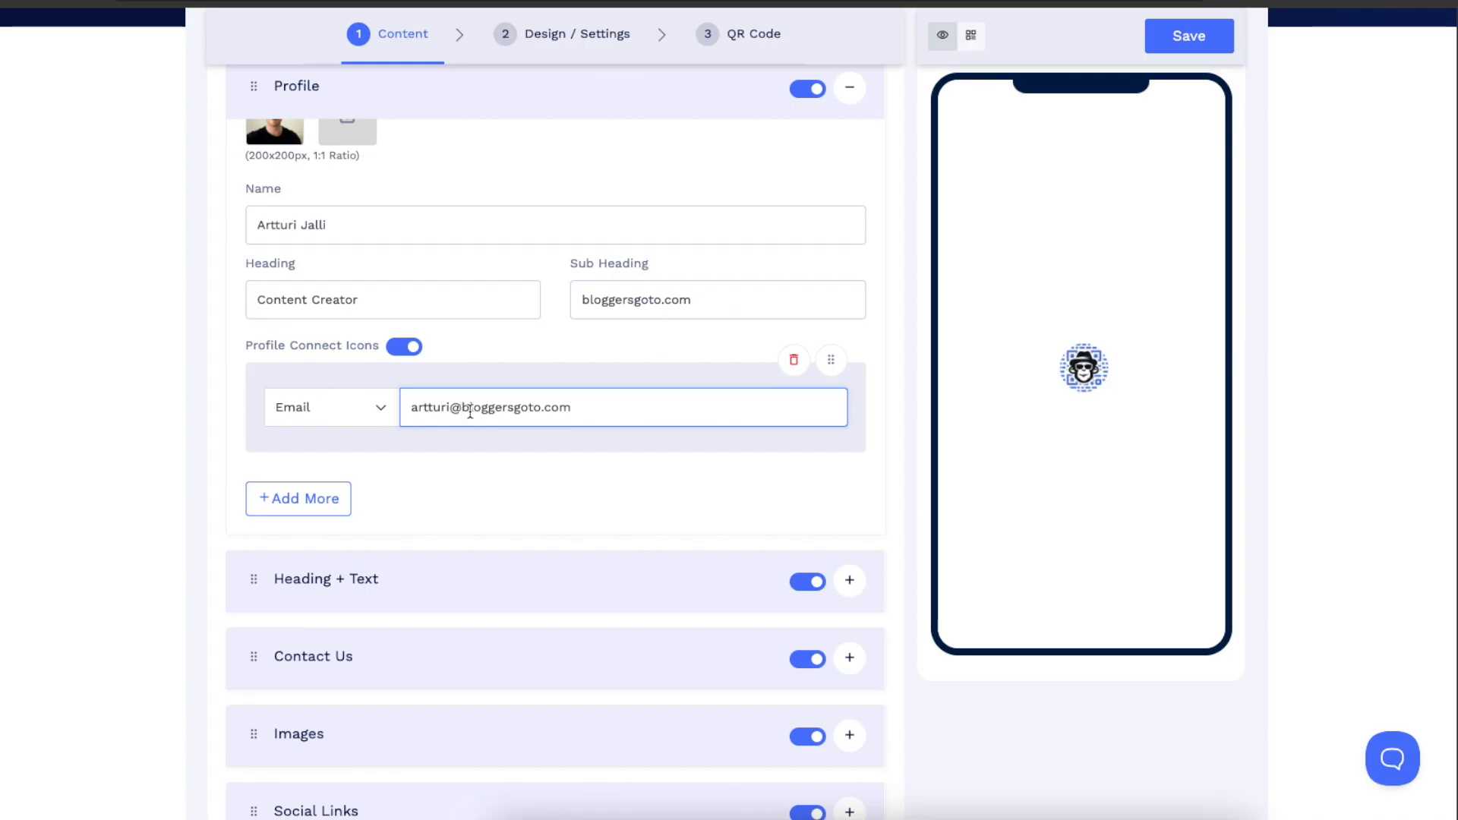
triple_click(475, 409)
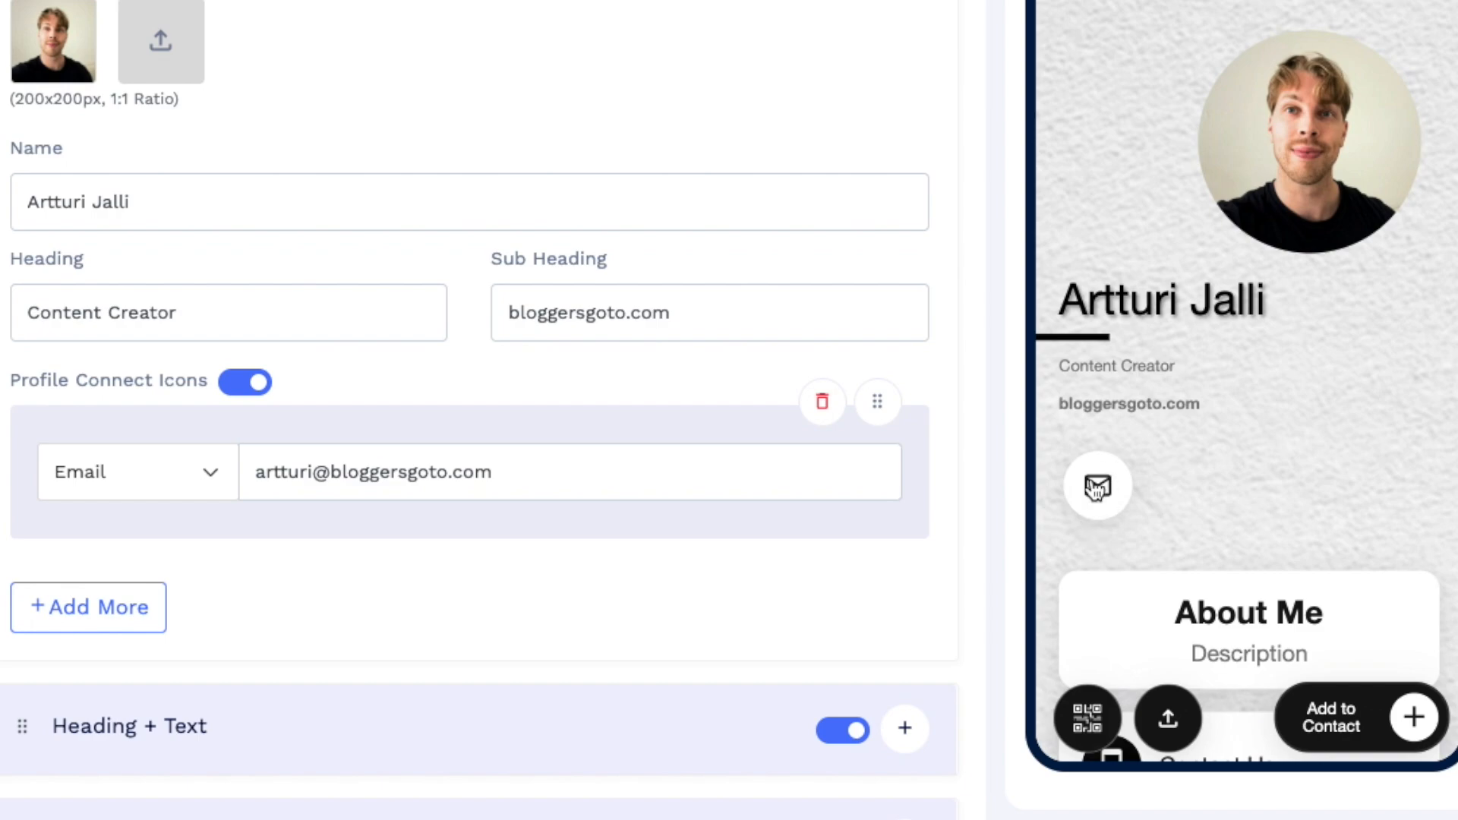
left_click(478, 465)
triple_click(471, 459)
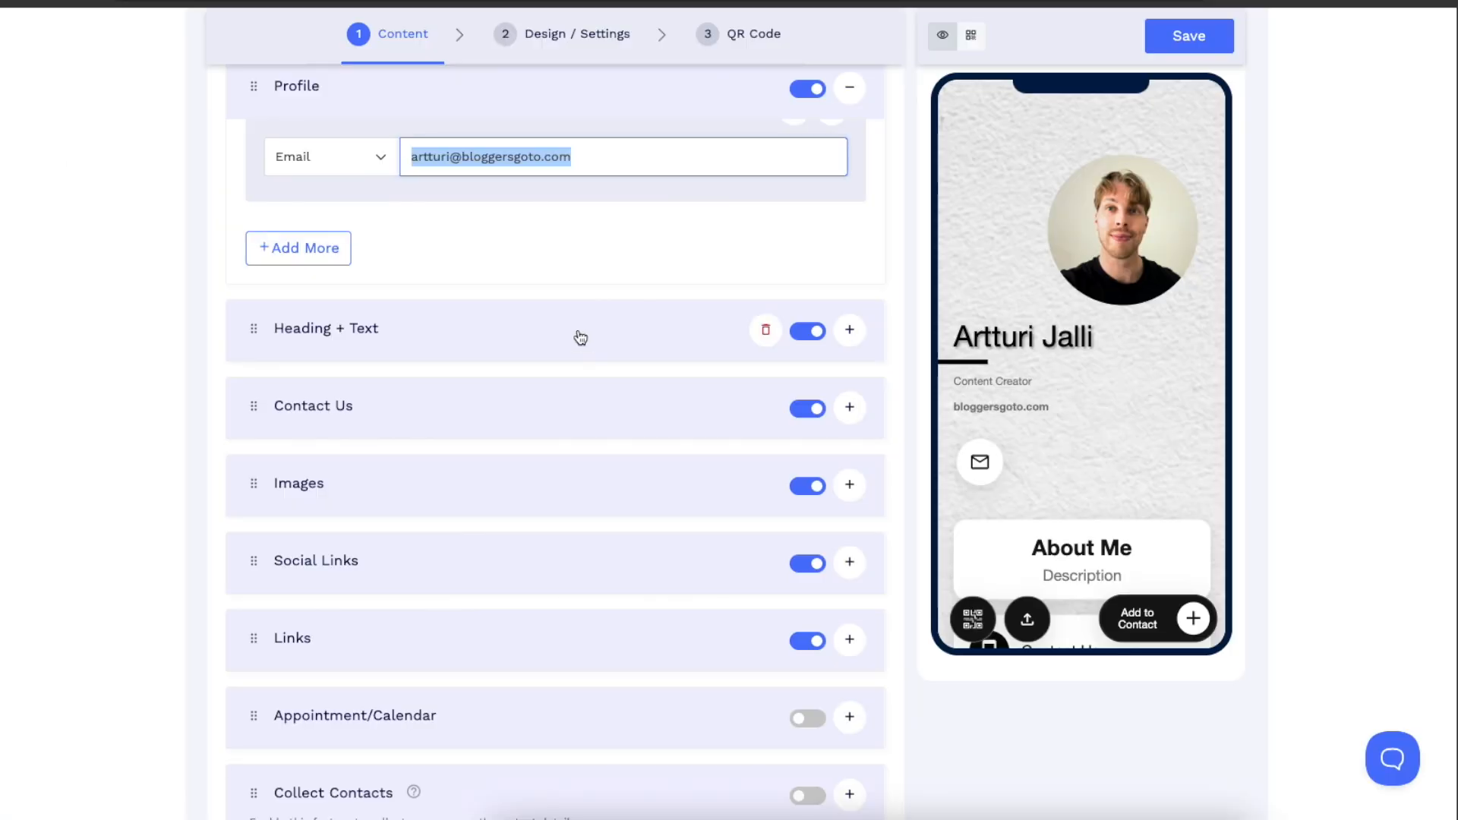
left_click(530, 329)
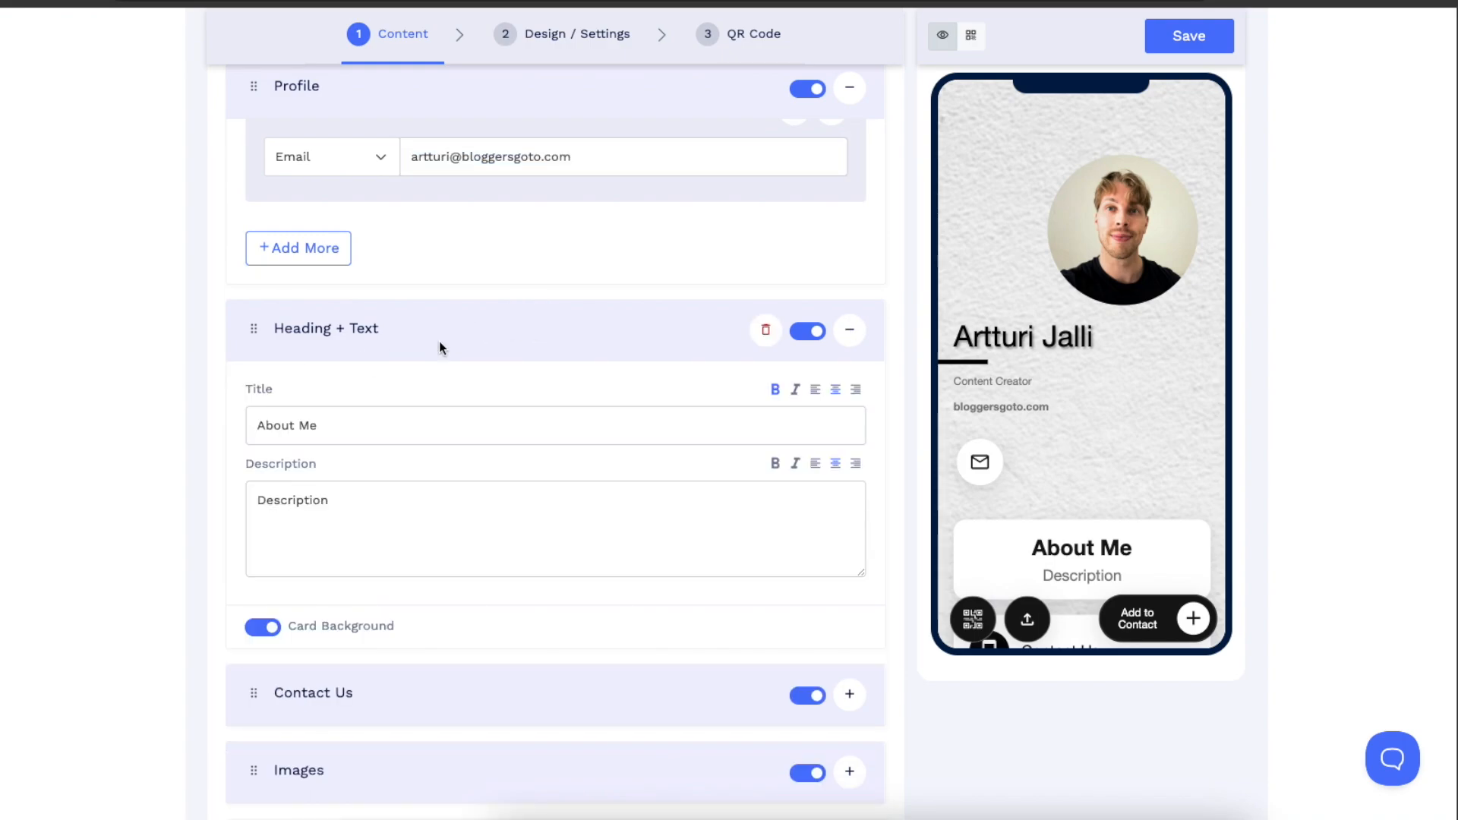
scroll(439, 348, "down", 1)
double_click(330, 483)
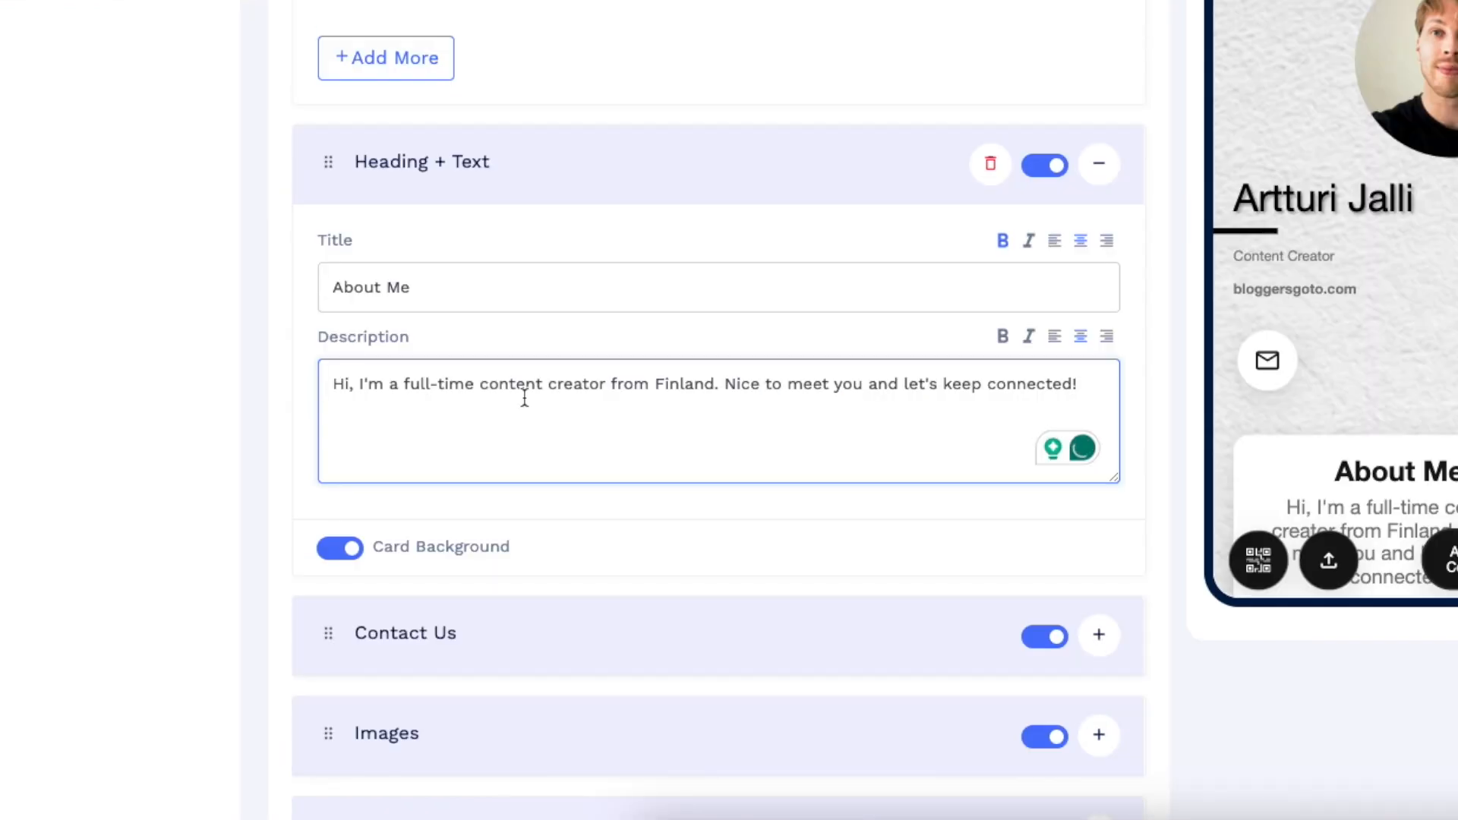
left_click(407, 484)
triple_click(526, 383)
triple_click(674, 384)
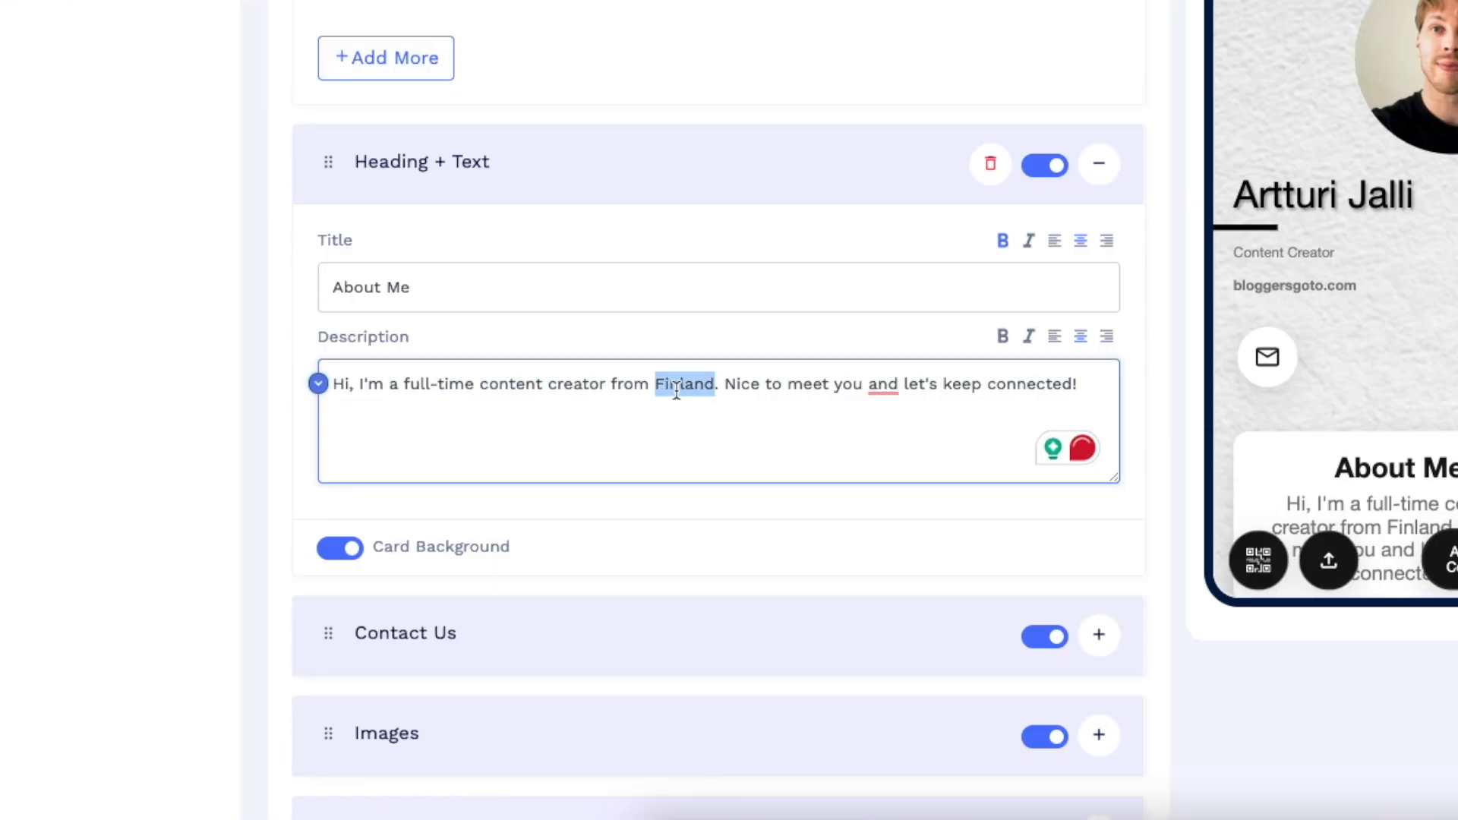
left_click(892, 385)
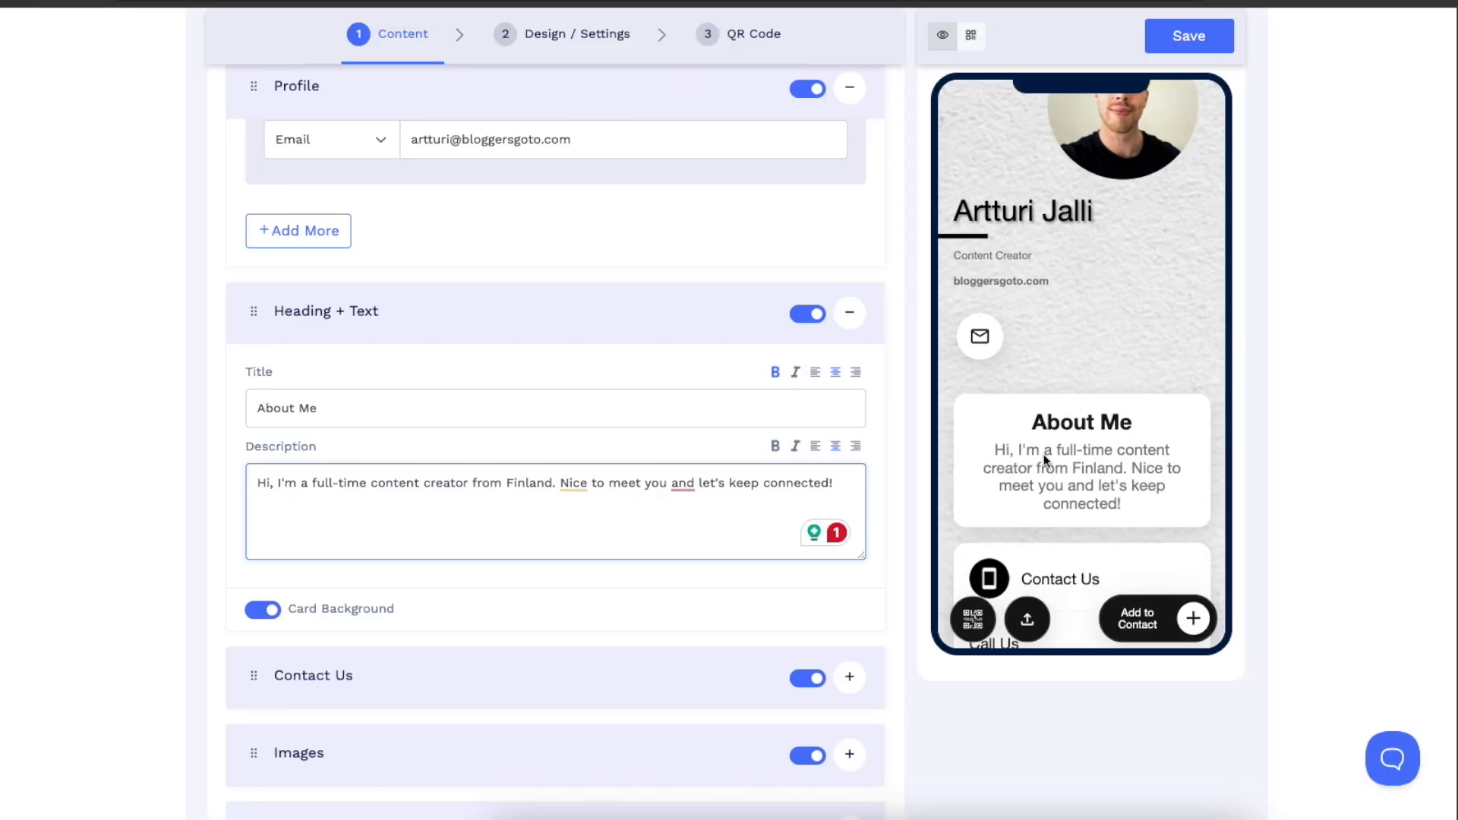
scroll(1109, 437, "down", 1)
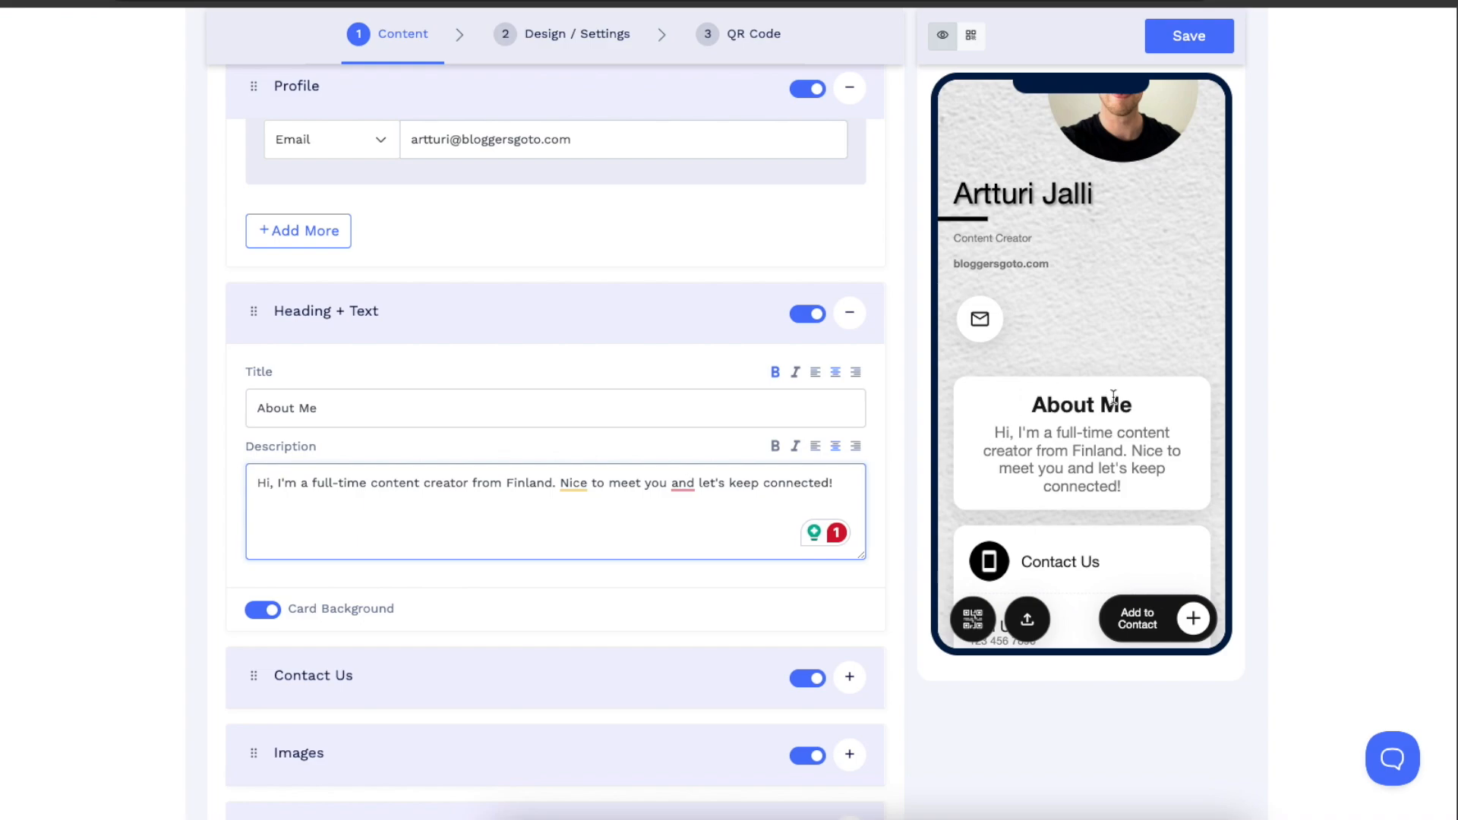
left_click(571, 671)
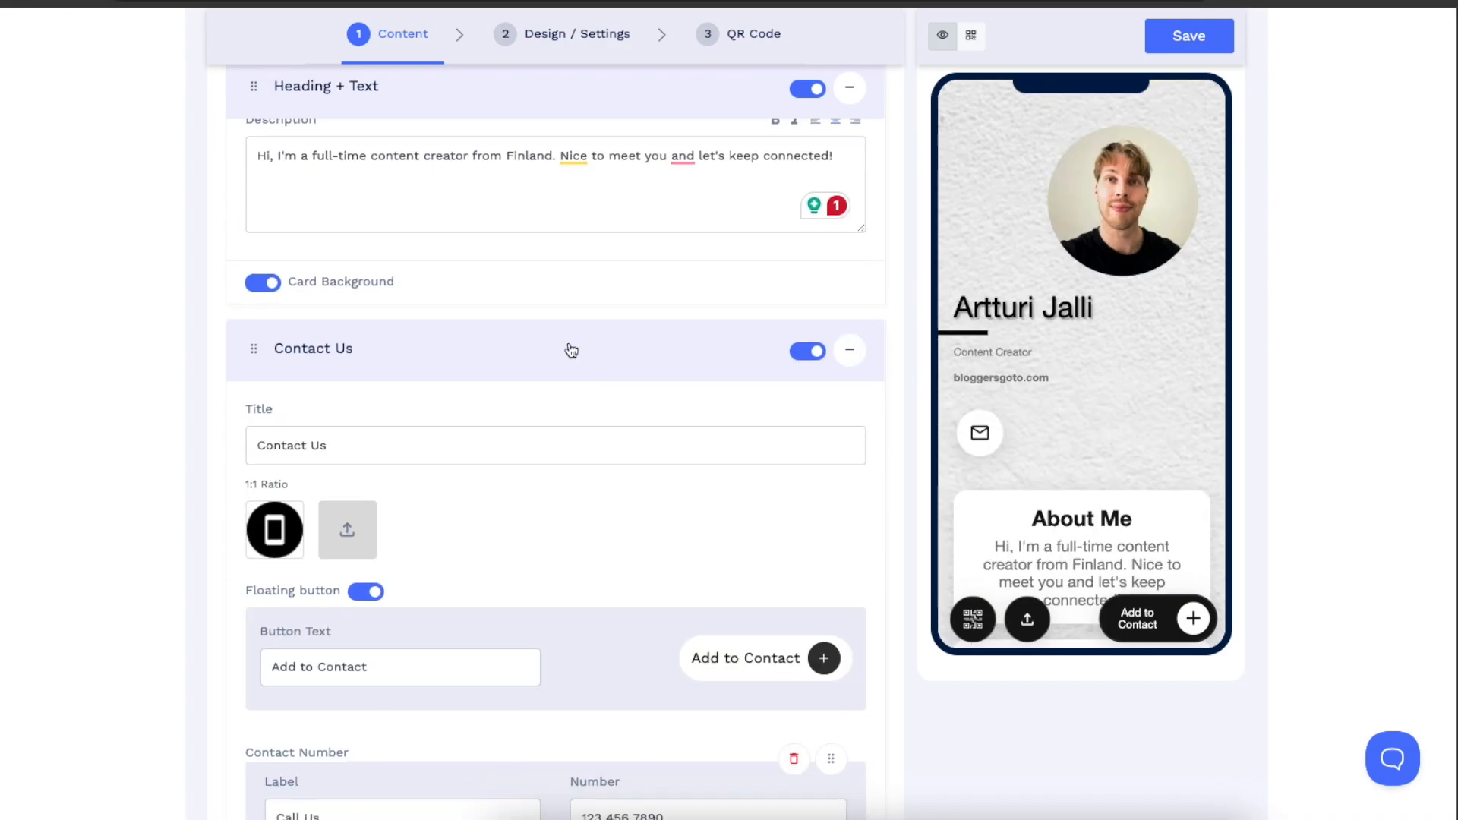
scroll(673, 335, "down", 2)
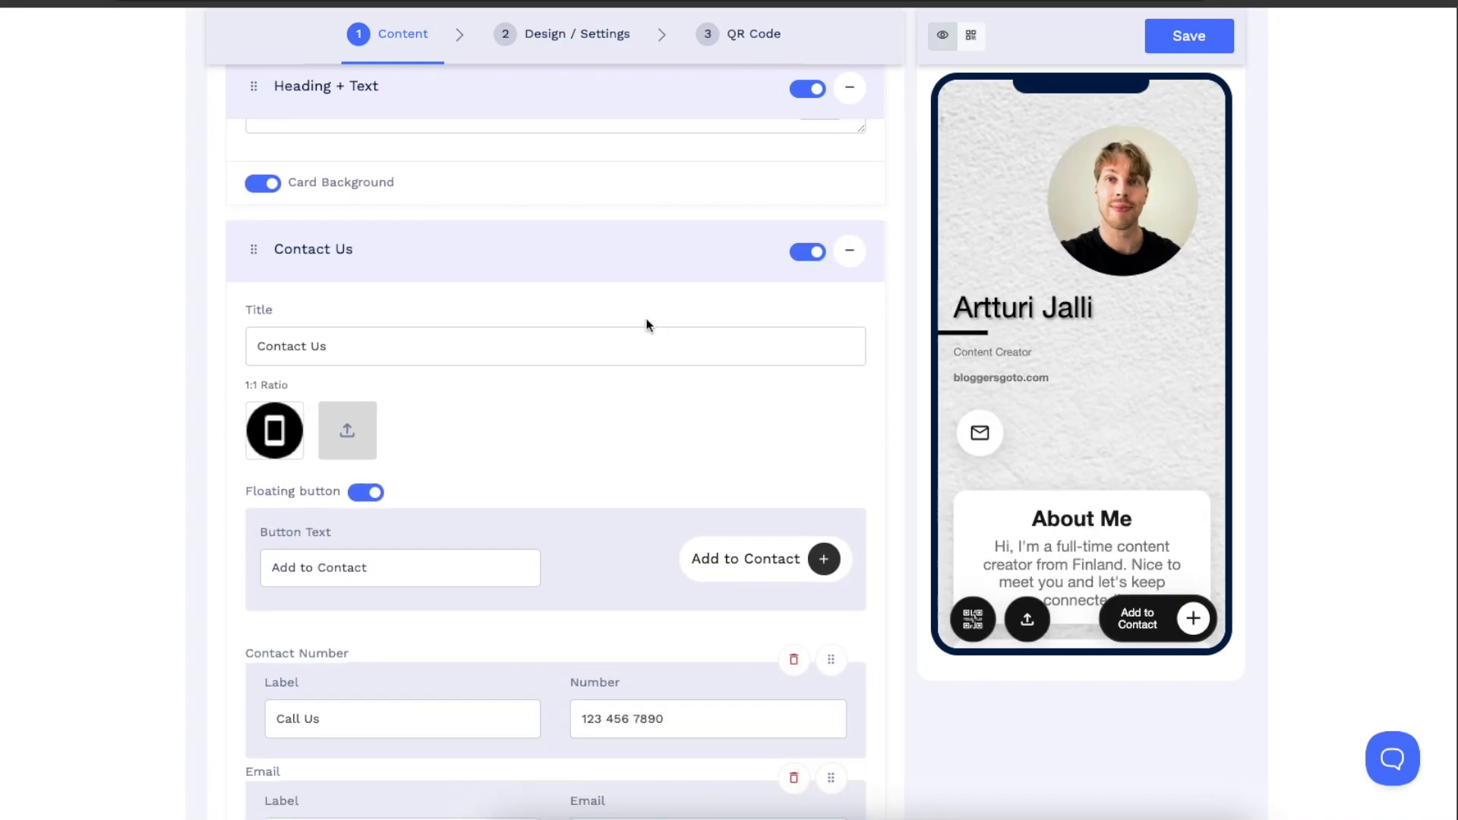
scroll(642, 319, "down", 3)
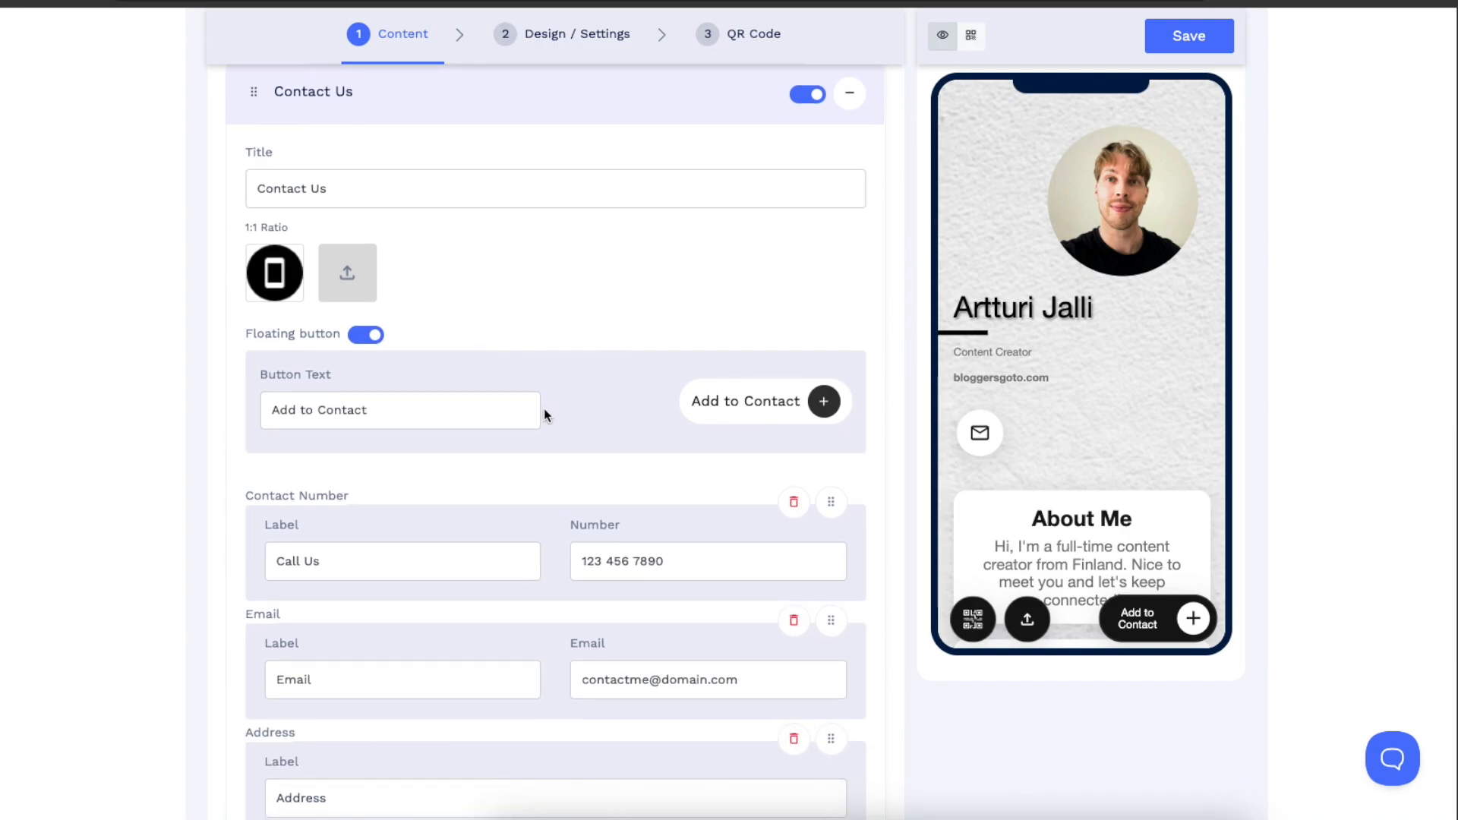
scroll(541, 371, "down", 4)
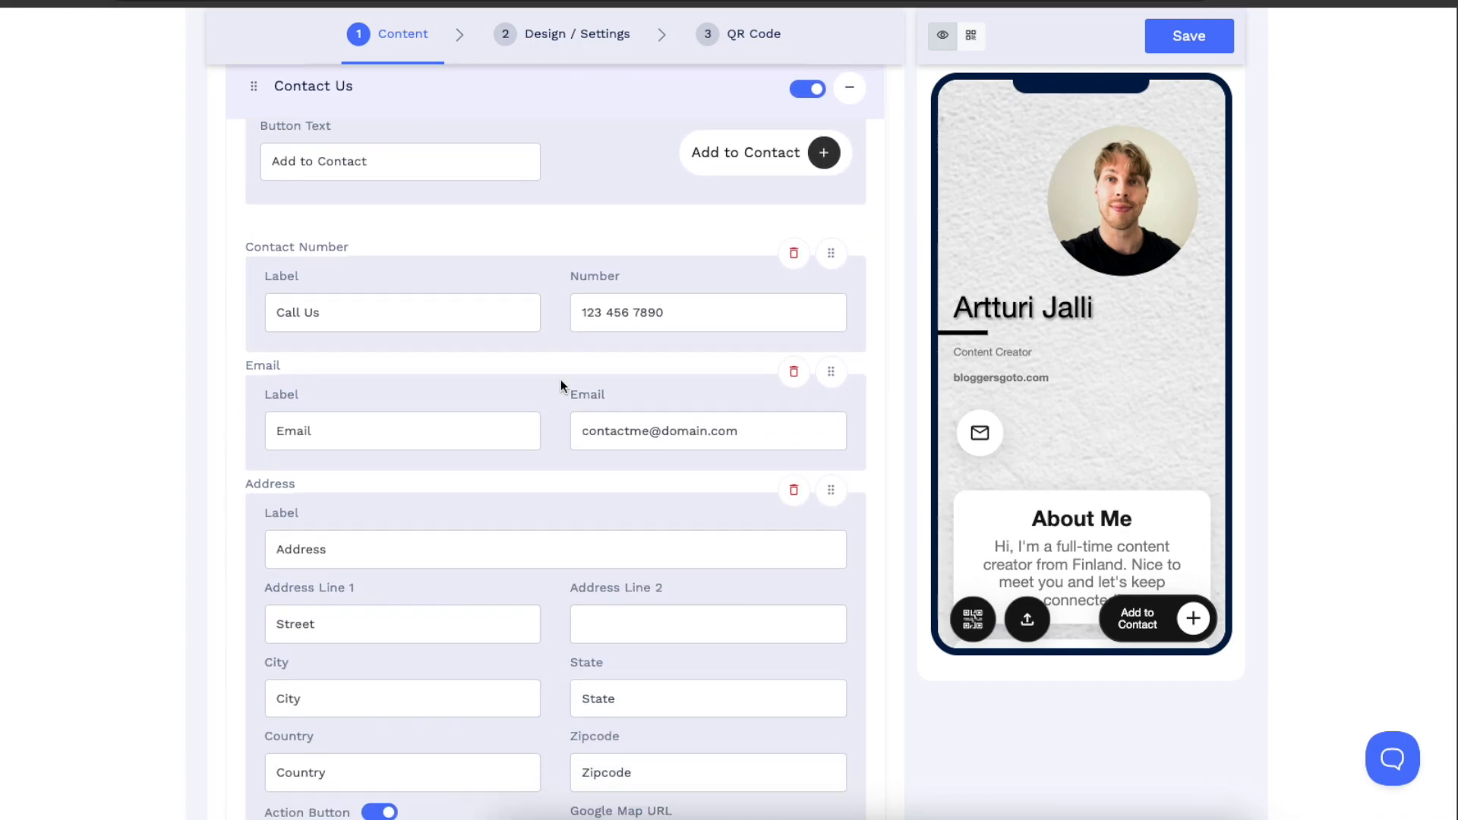
scroll(560, 384, "down", 9)
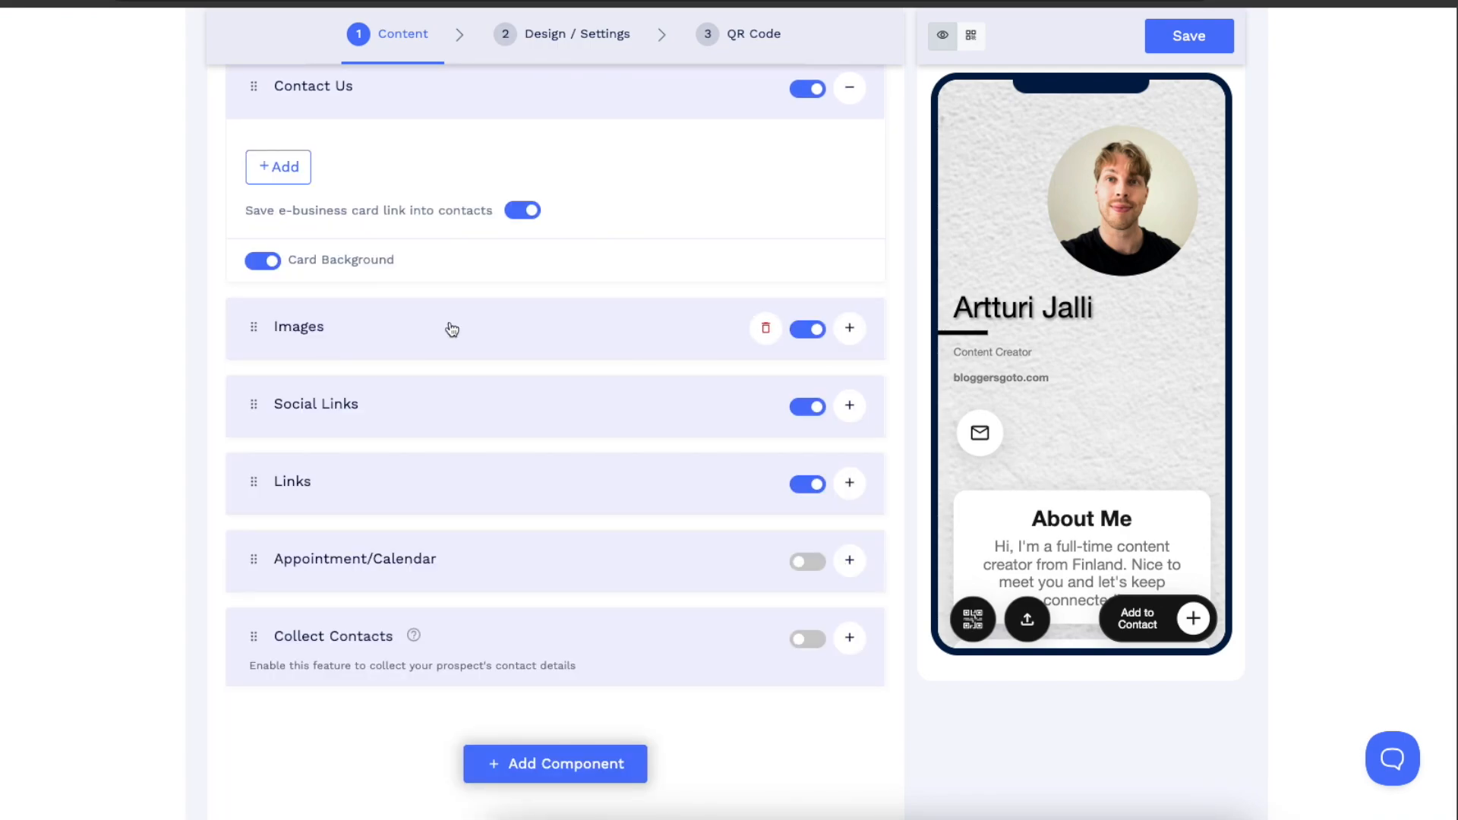
scroll(453, 341, "down", 1)
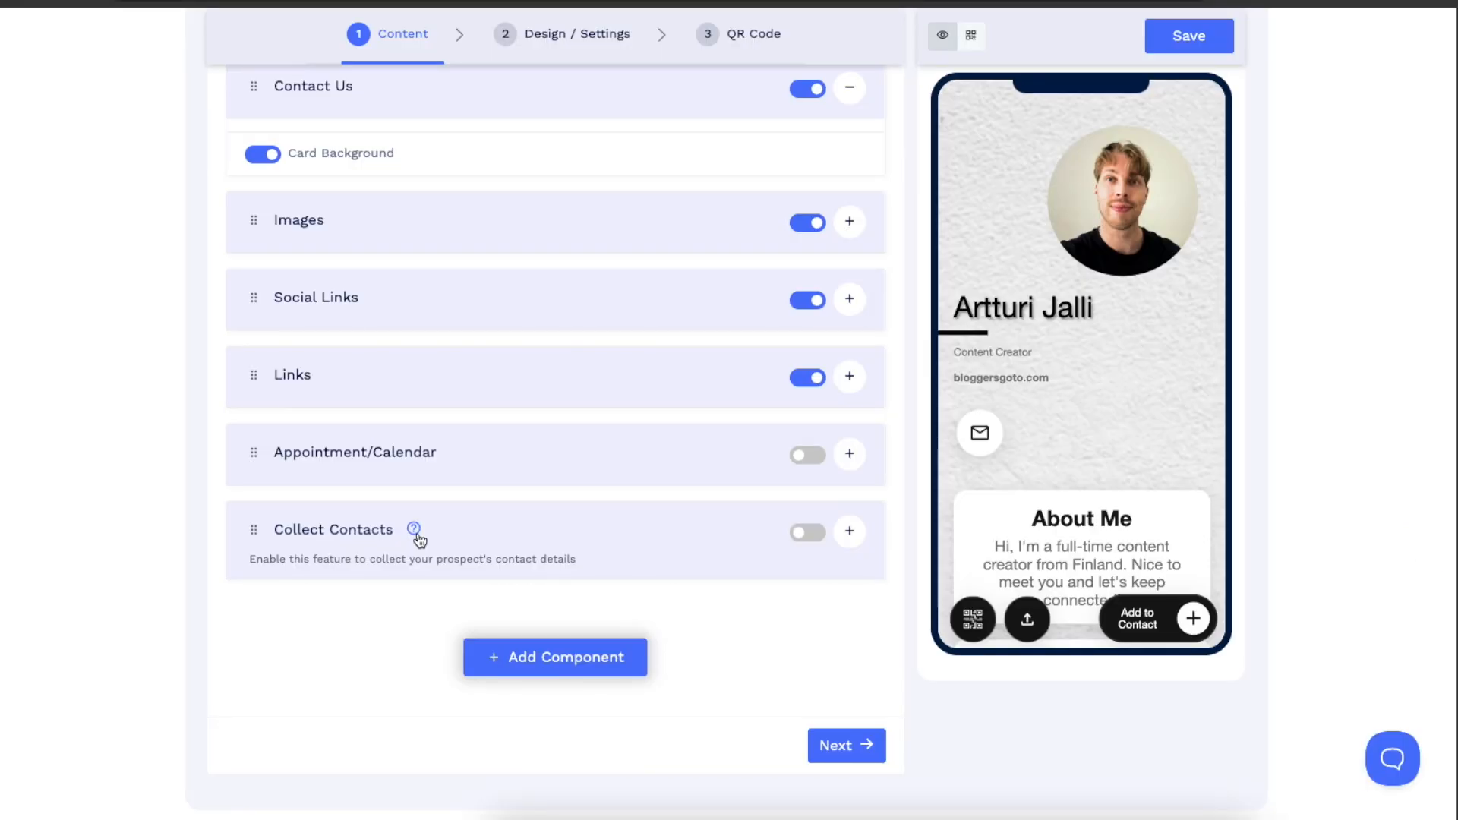
scroll(445, 493, "down", 1)
Turn on Collect Contacts, keeping the form name 'Contact Collection'
left_click(796, 469)
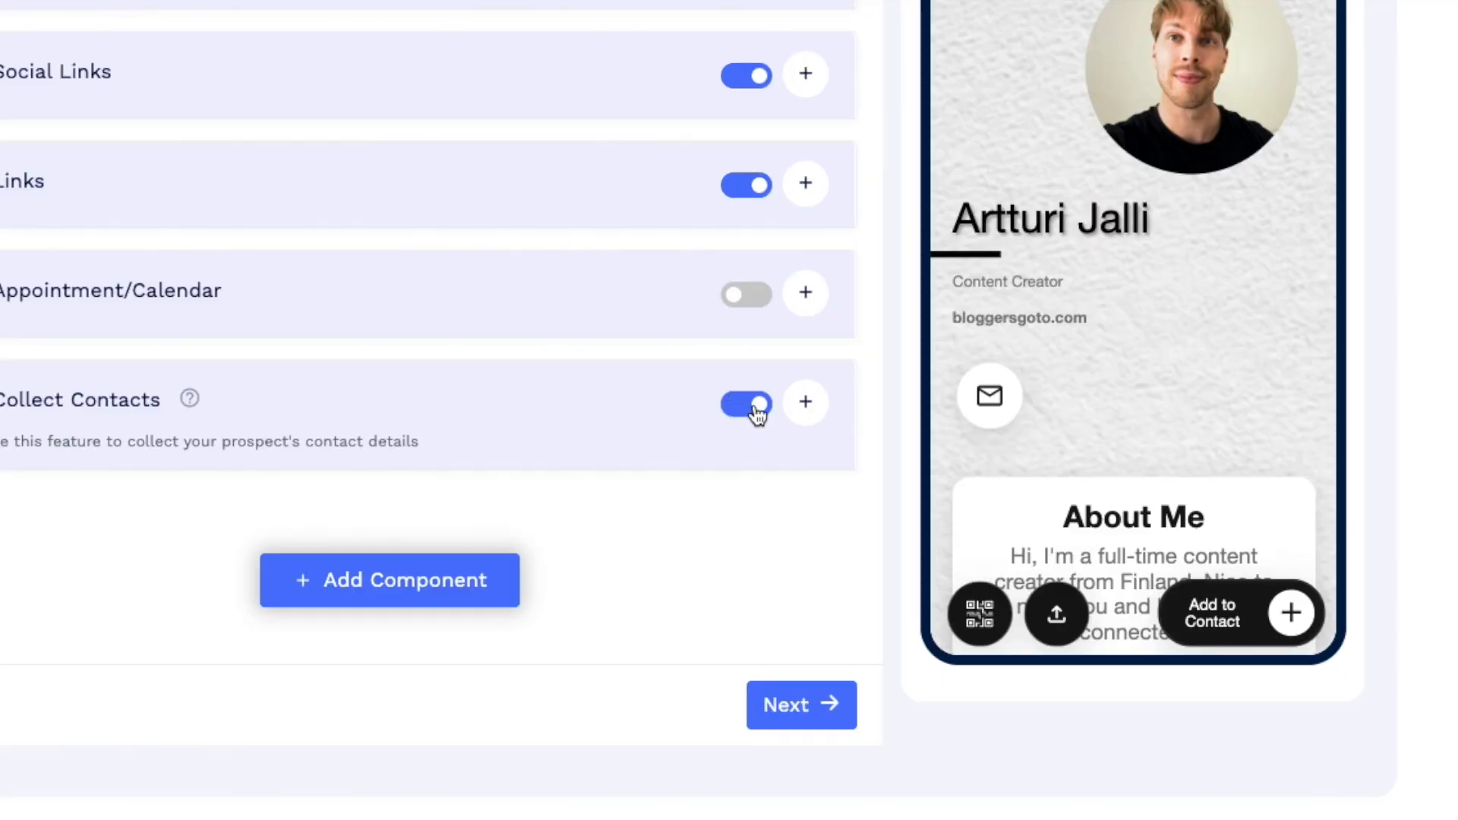
scroll(719, 403, "down", 1)
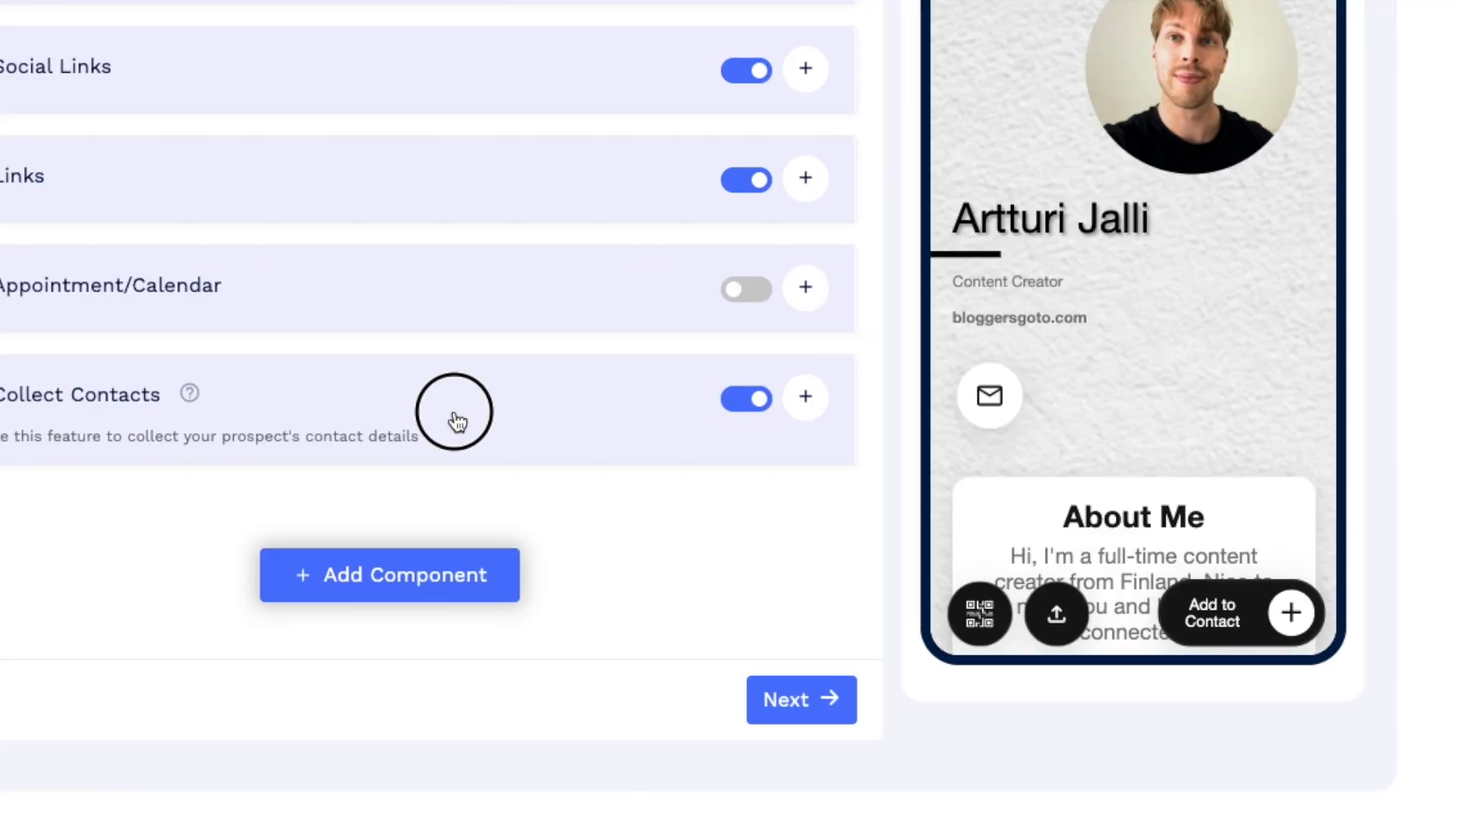
left_click(457, 422)
triple_click(156, 555)
left_click(182, 561)
triple_click(316, 405)
left_click(285, 405)
scroll(284, 408, "down", 2)
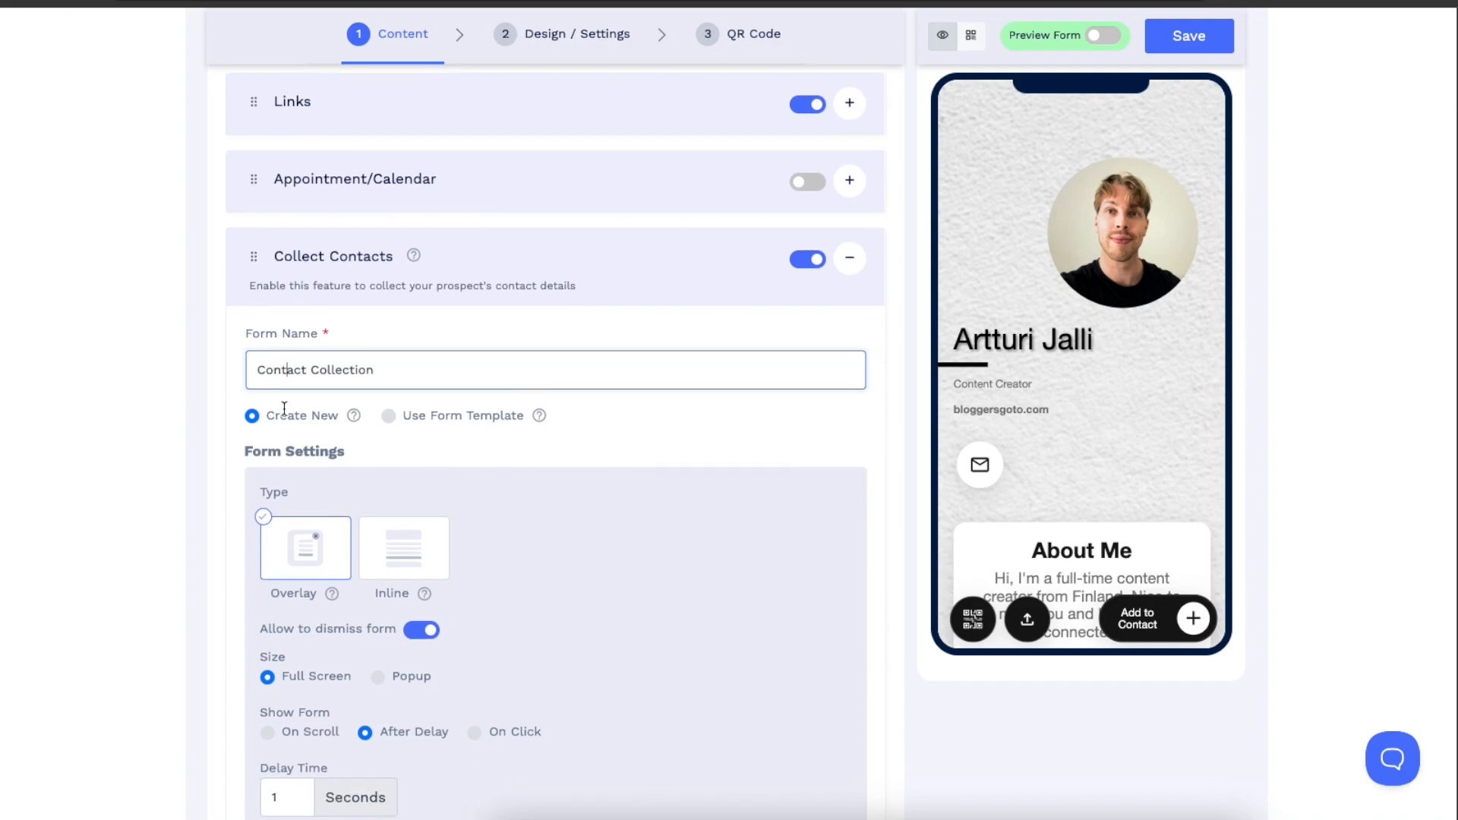
scroll(284, 409, "down", 1)
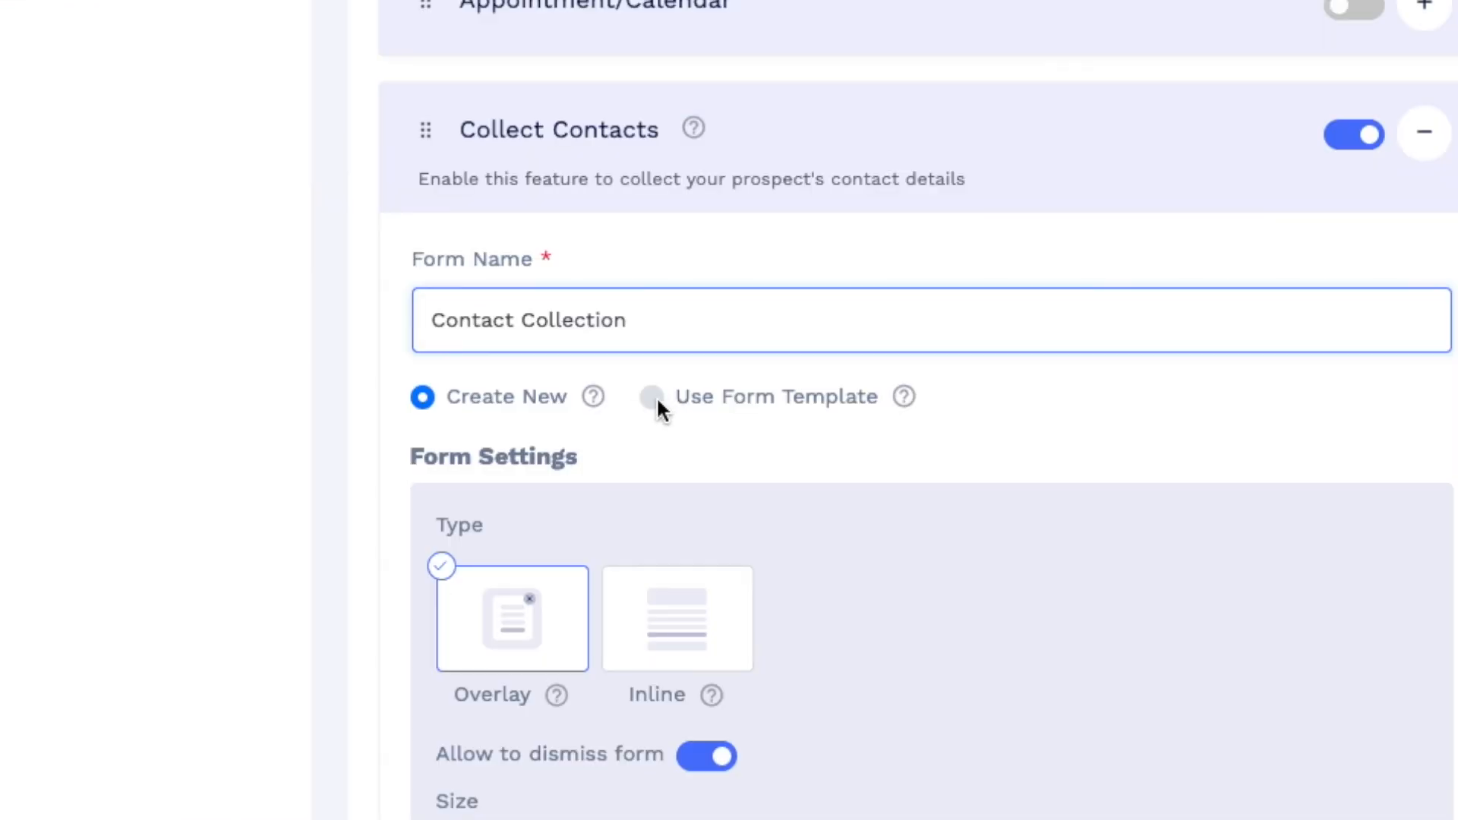
Use the ready-made Contact Form template and enable email alerts on form submission
left_click(389, 402)
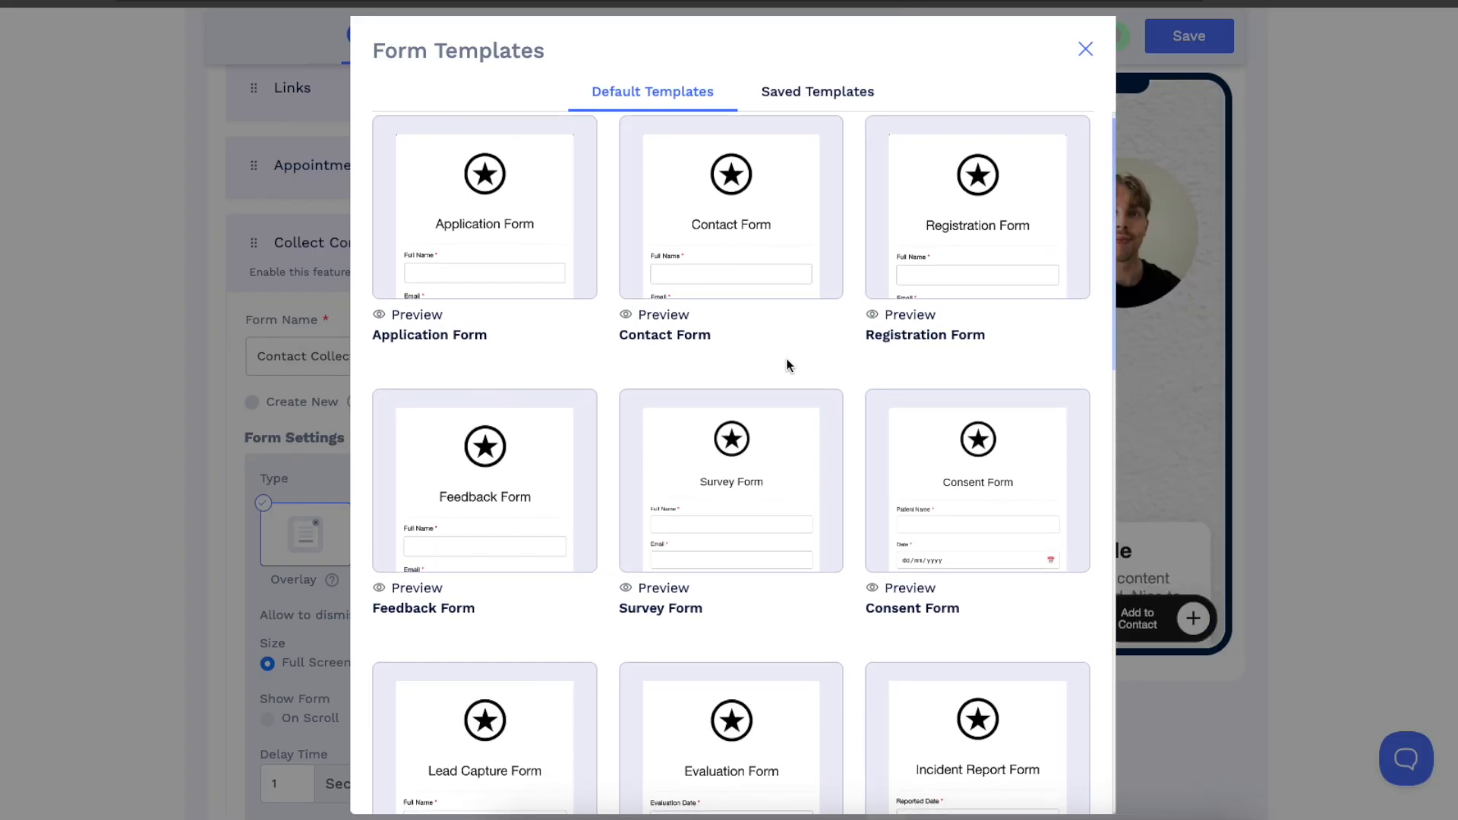
scroll(788, 358, "down", 15)
scroll(788, 357, "up", 15)
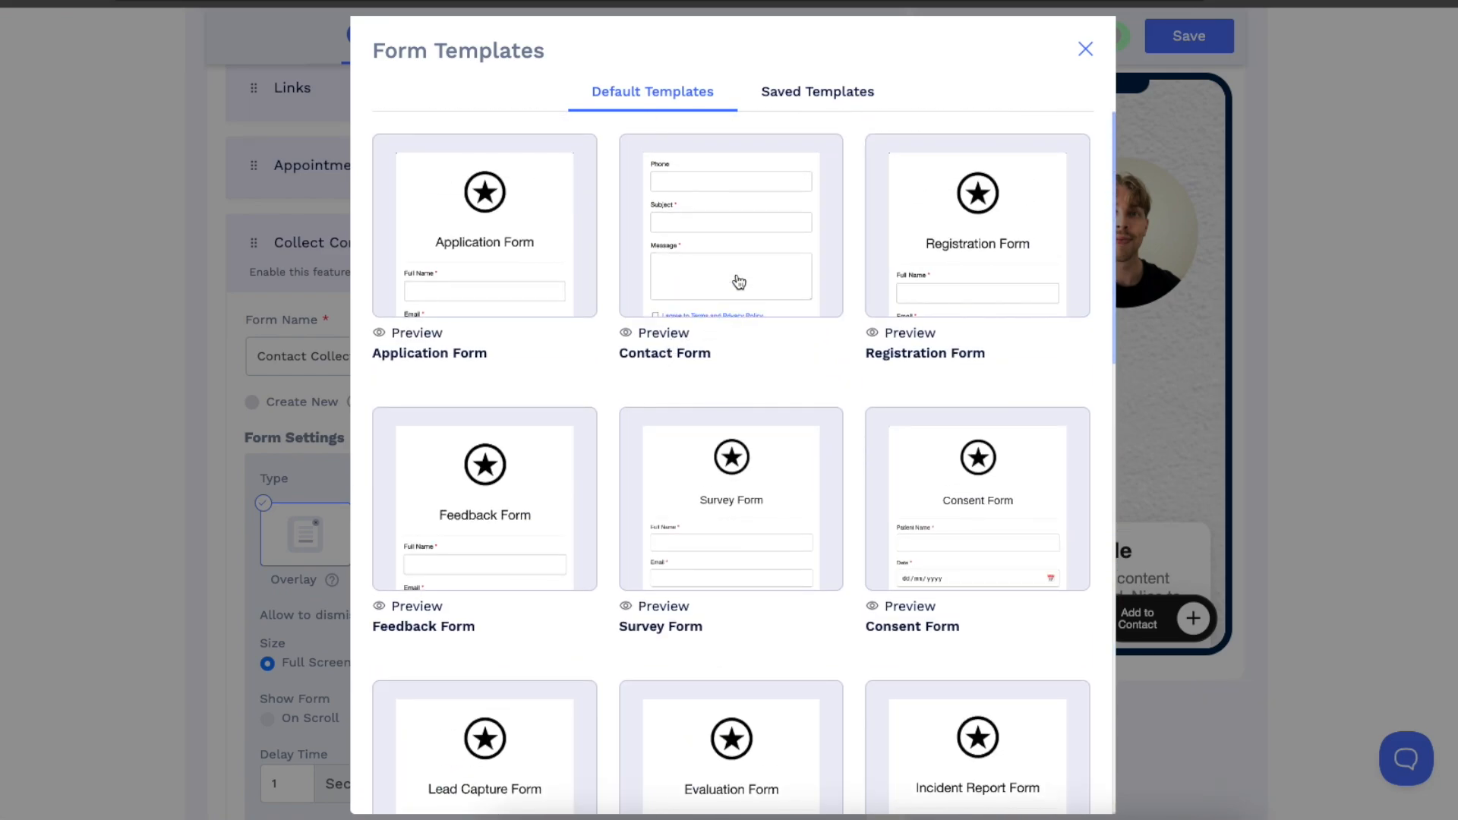
left_click(738, 282)
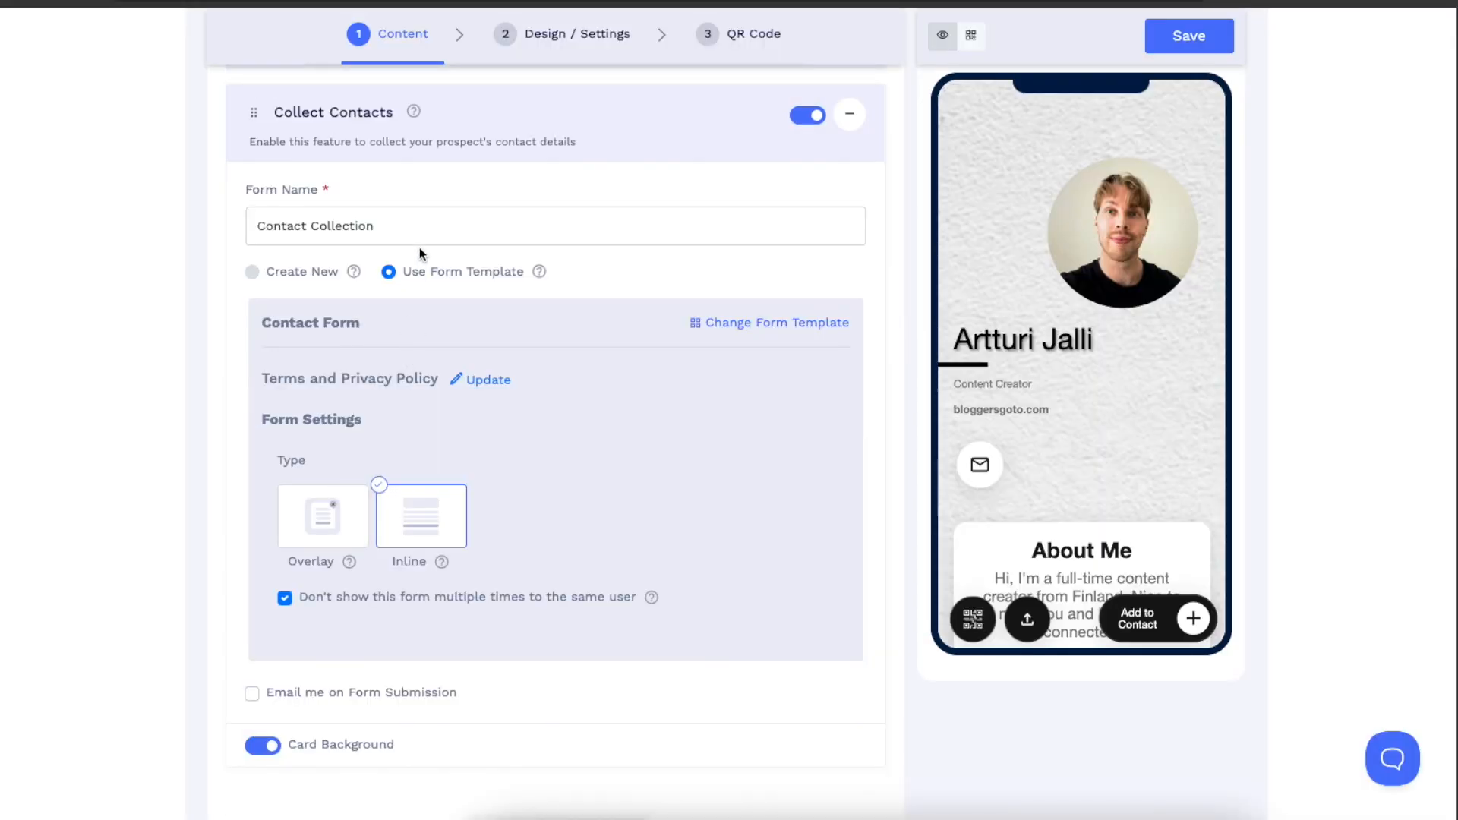
scroll(444, 302, "down", 1)
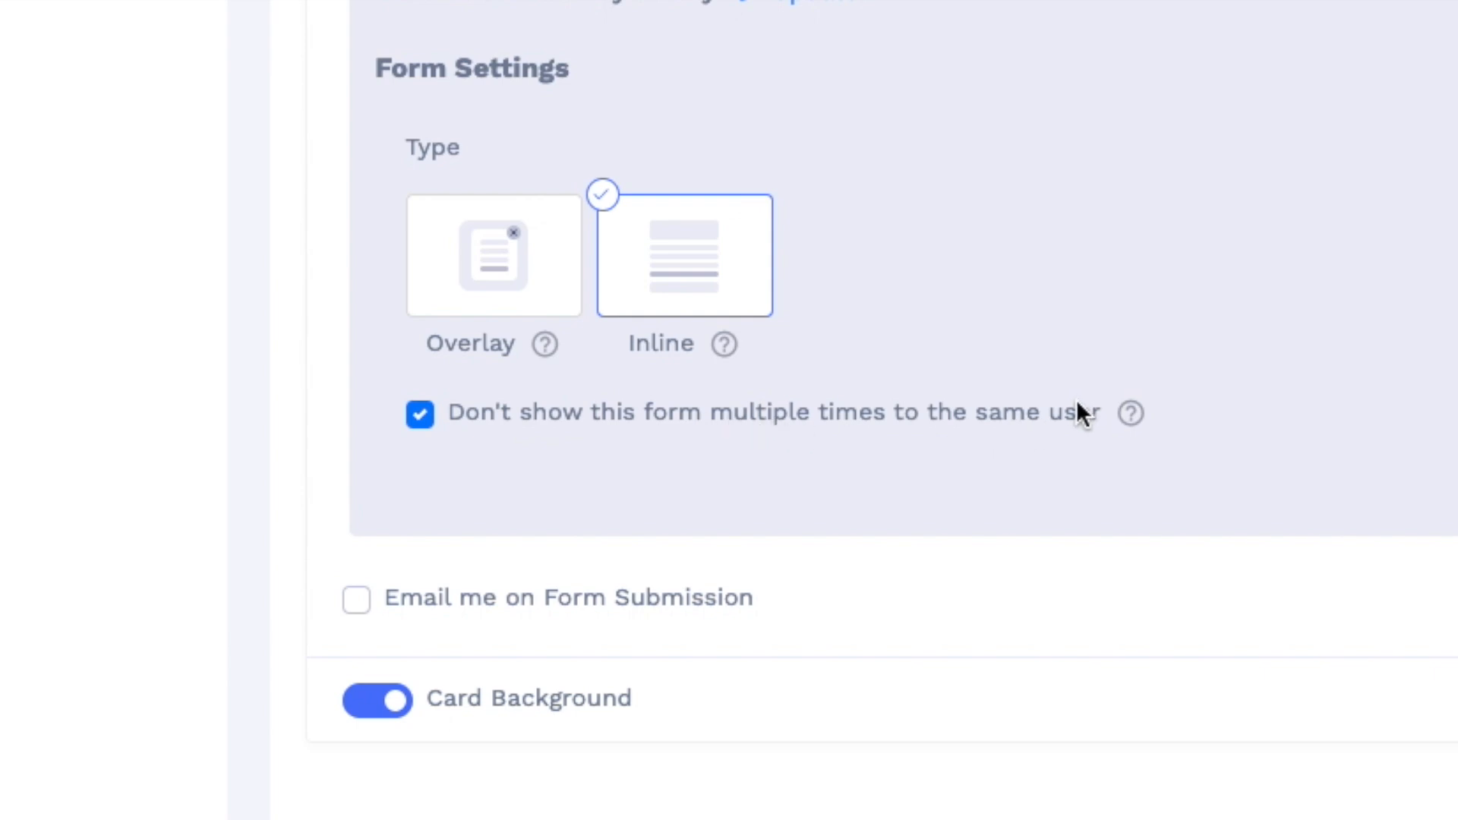
scroll(1137, 344, "down", 6)
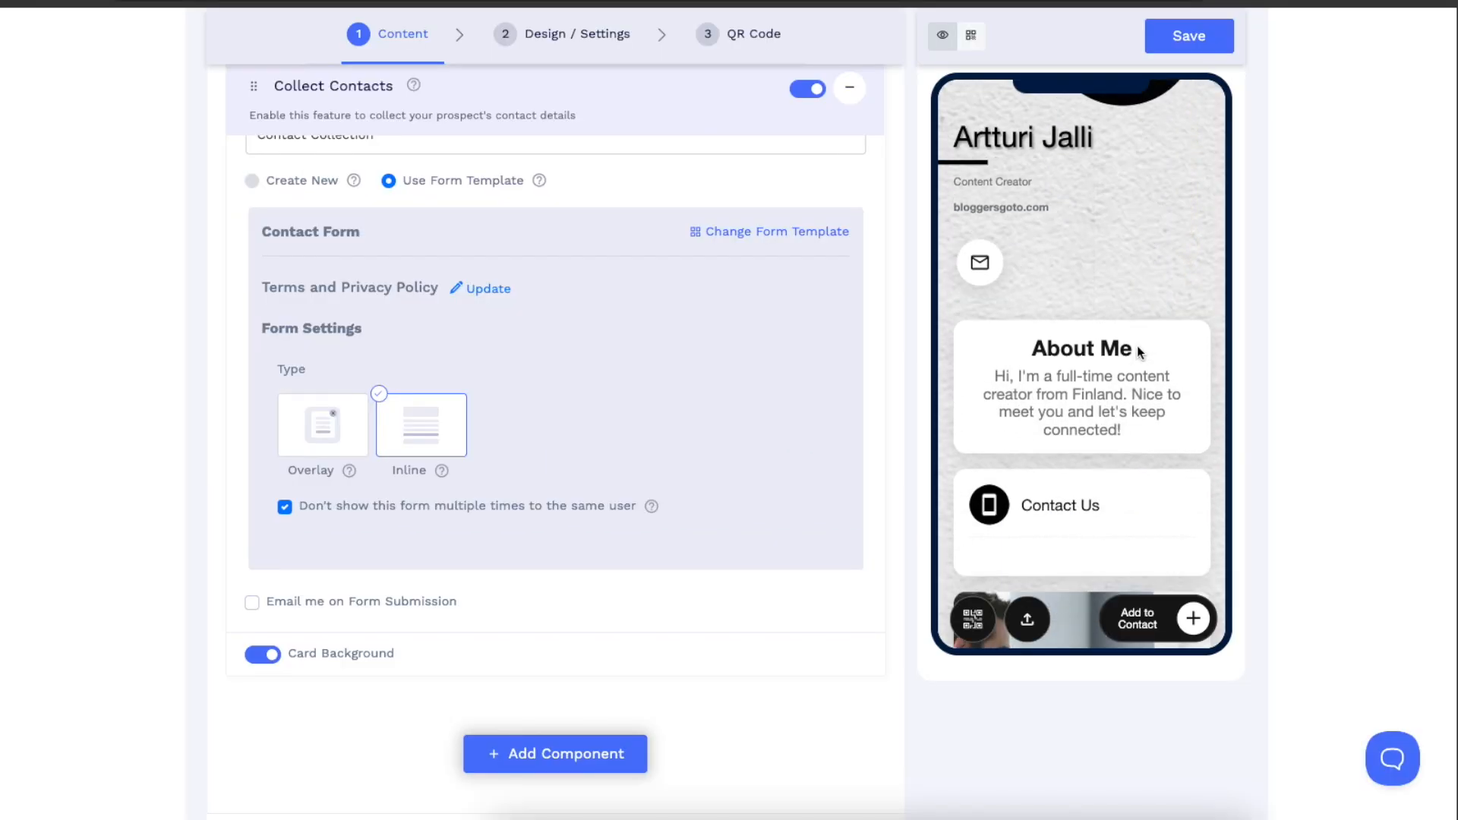
scroll(1137, 345, "down", 10)
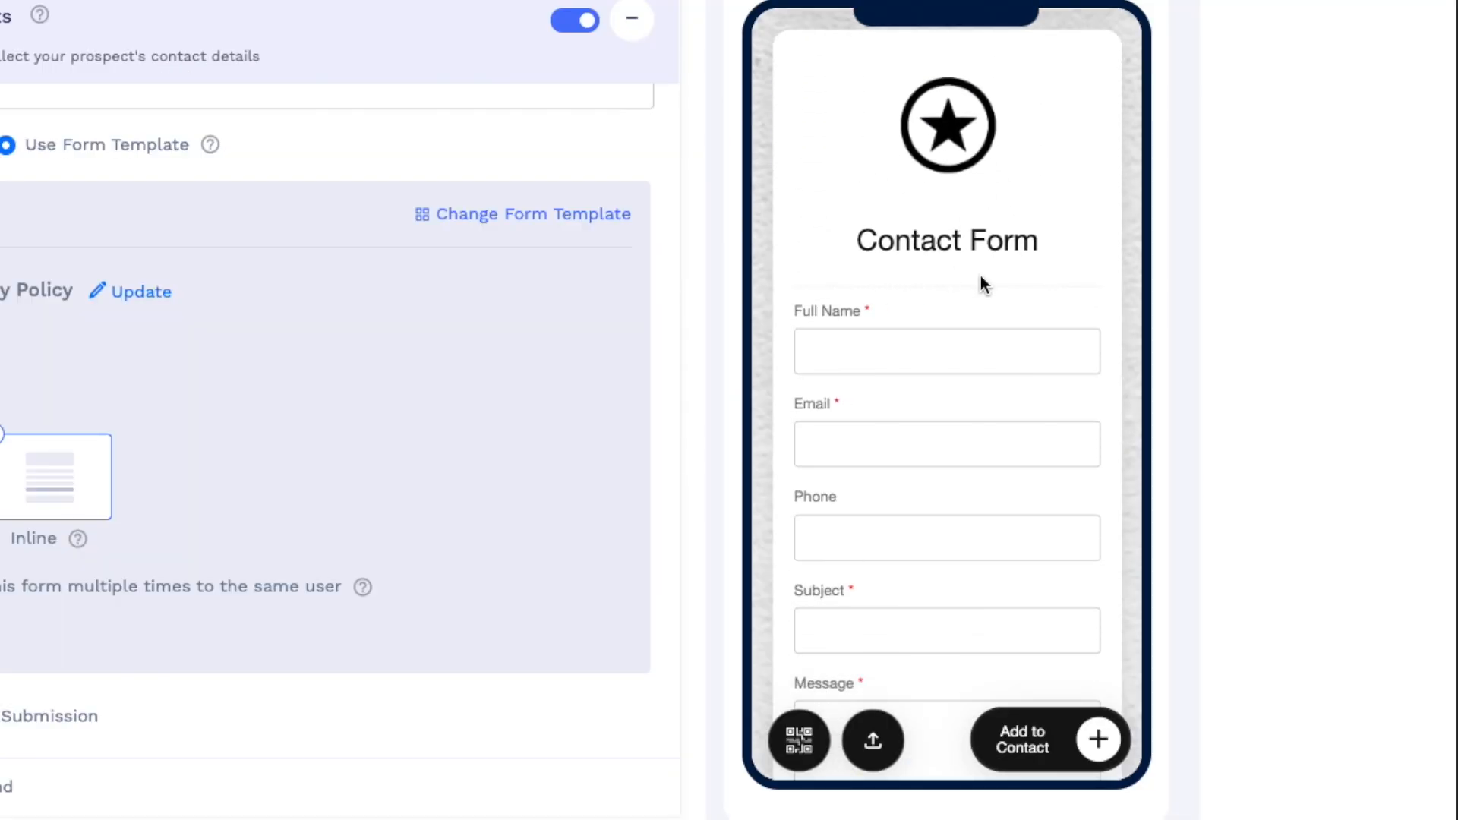
scroll(983, 283, "down", 2)
scroll(989, 277, "down", 1)
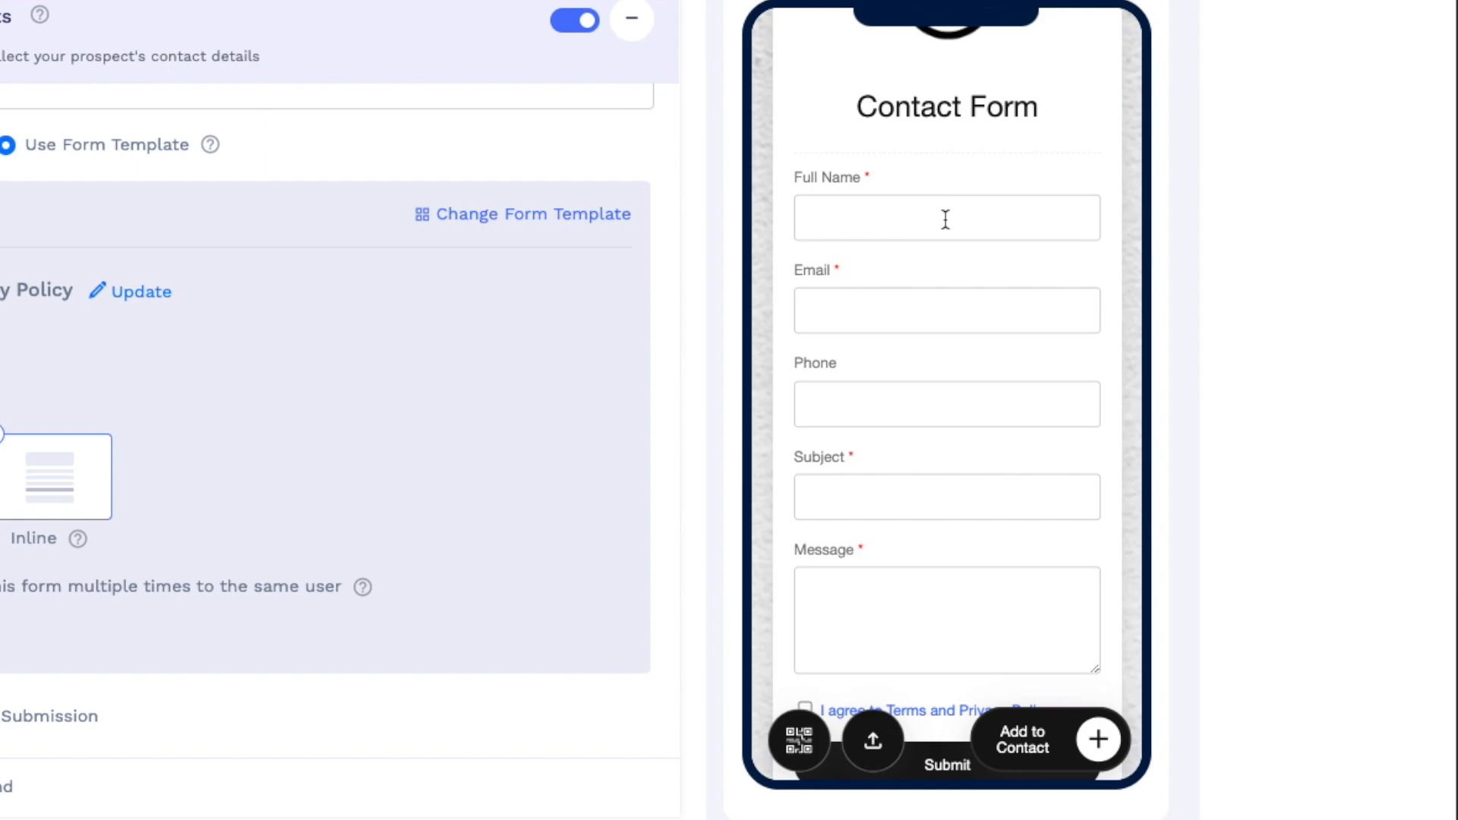
scroll(1035, 330, "down", 4)
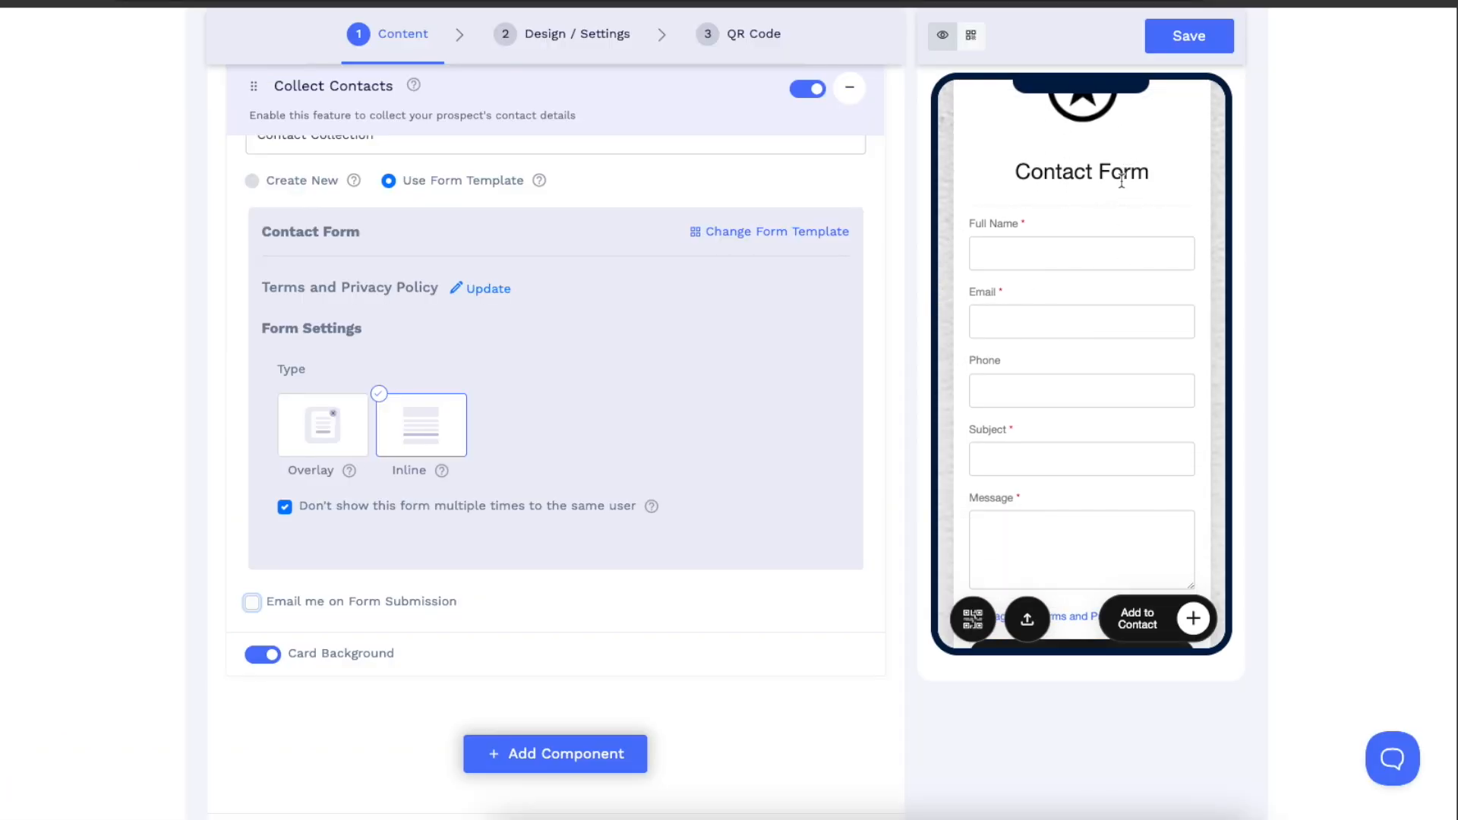
scroll(1121, 180, "down", 1)
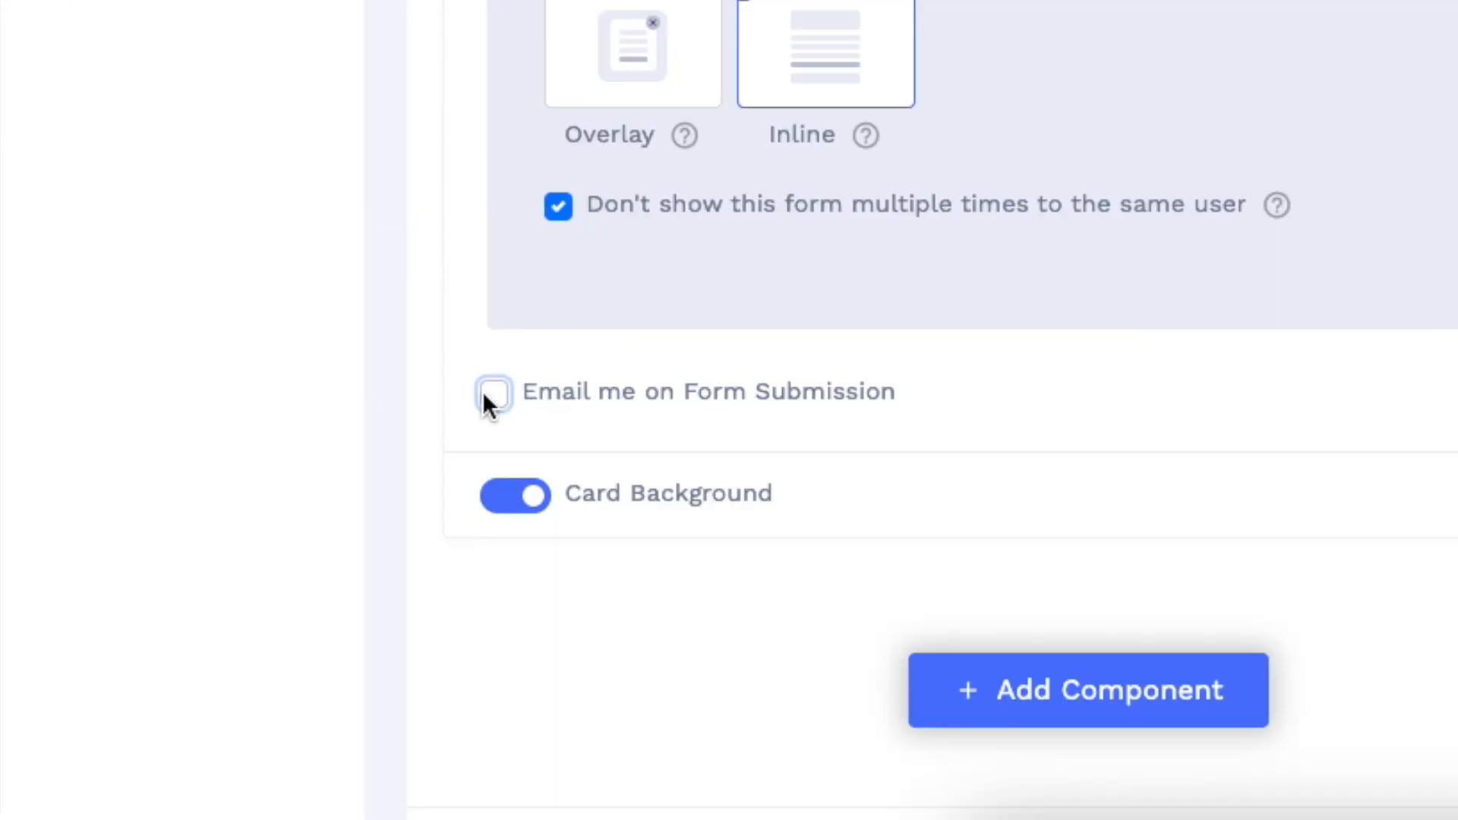
left_click(250, 607)
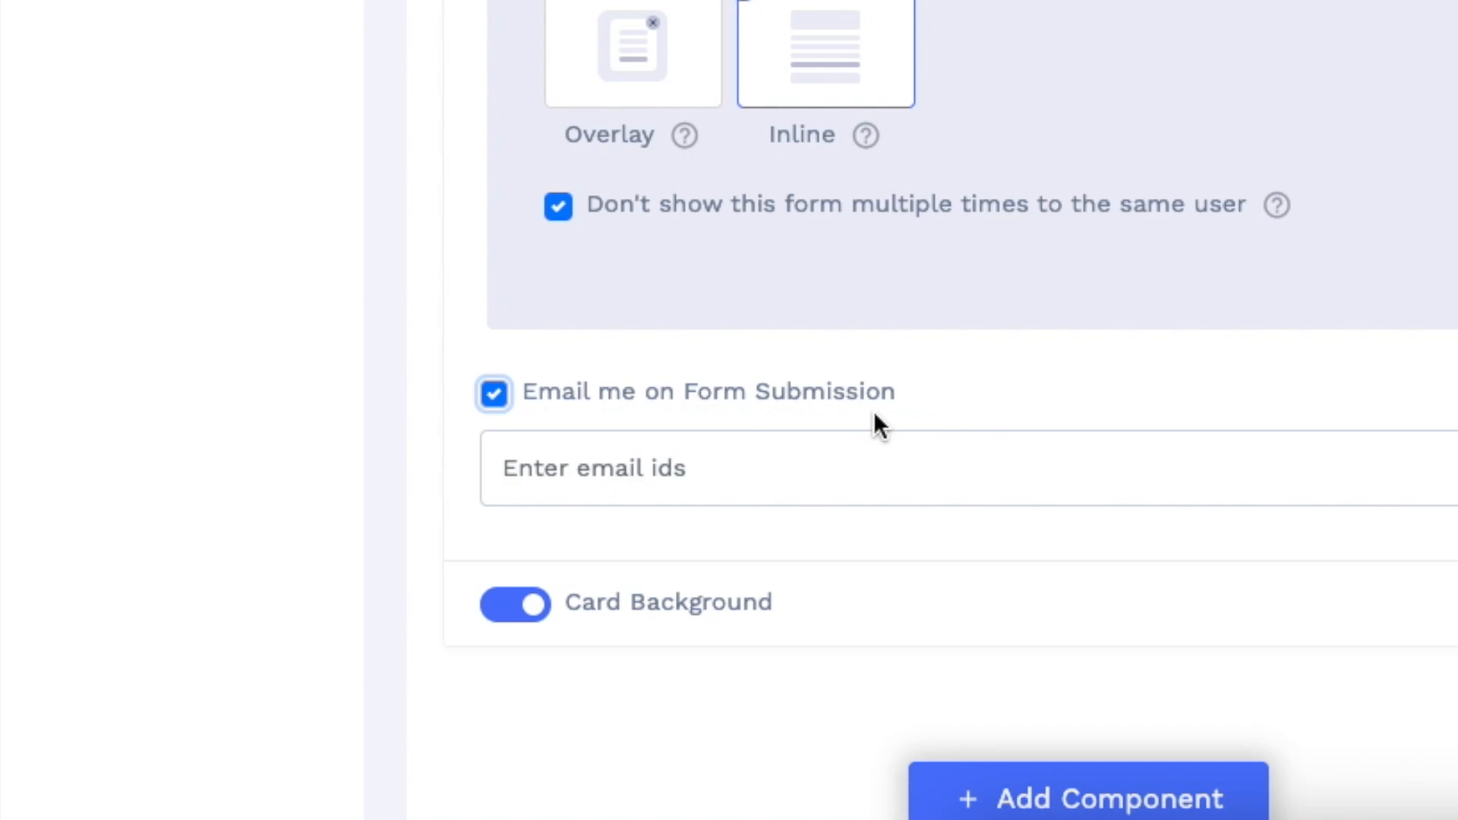
Check the About Me and Contact Us sections in the preview, then save the card
scroll(810, 376, "down", 2)
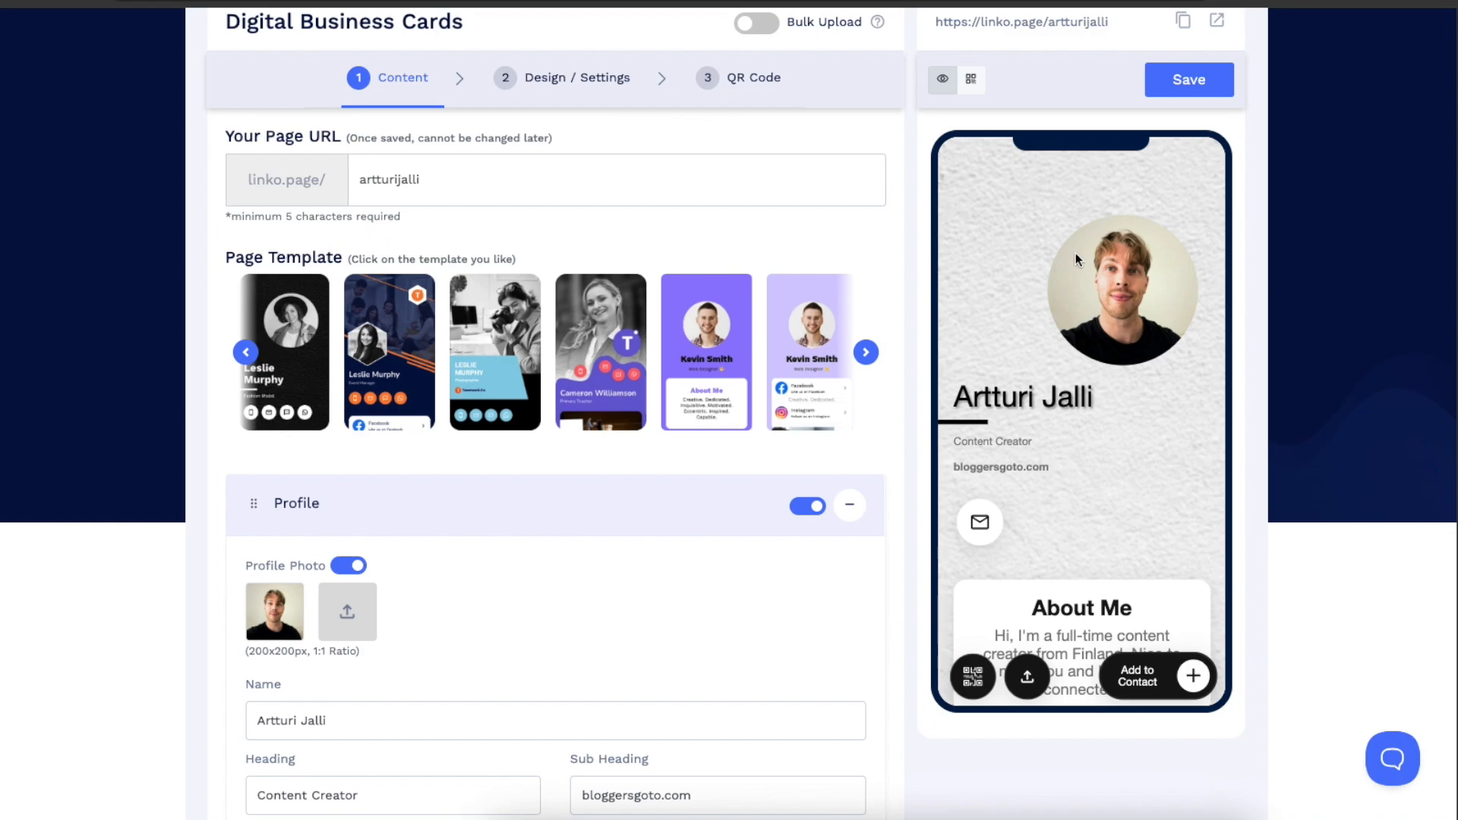
scroll(1076, 283, "down", 10)
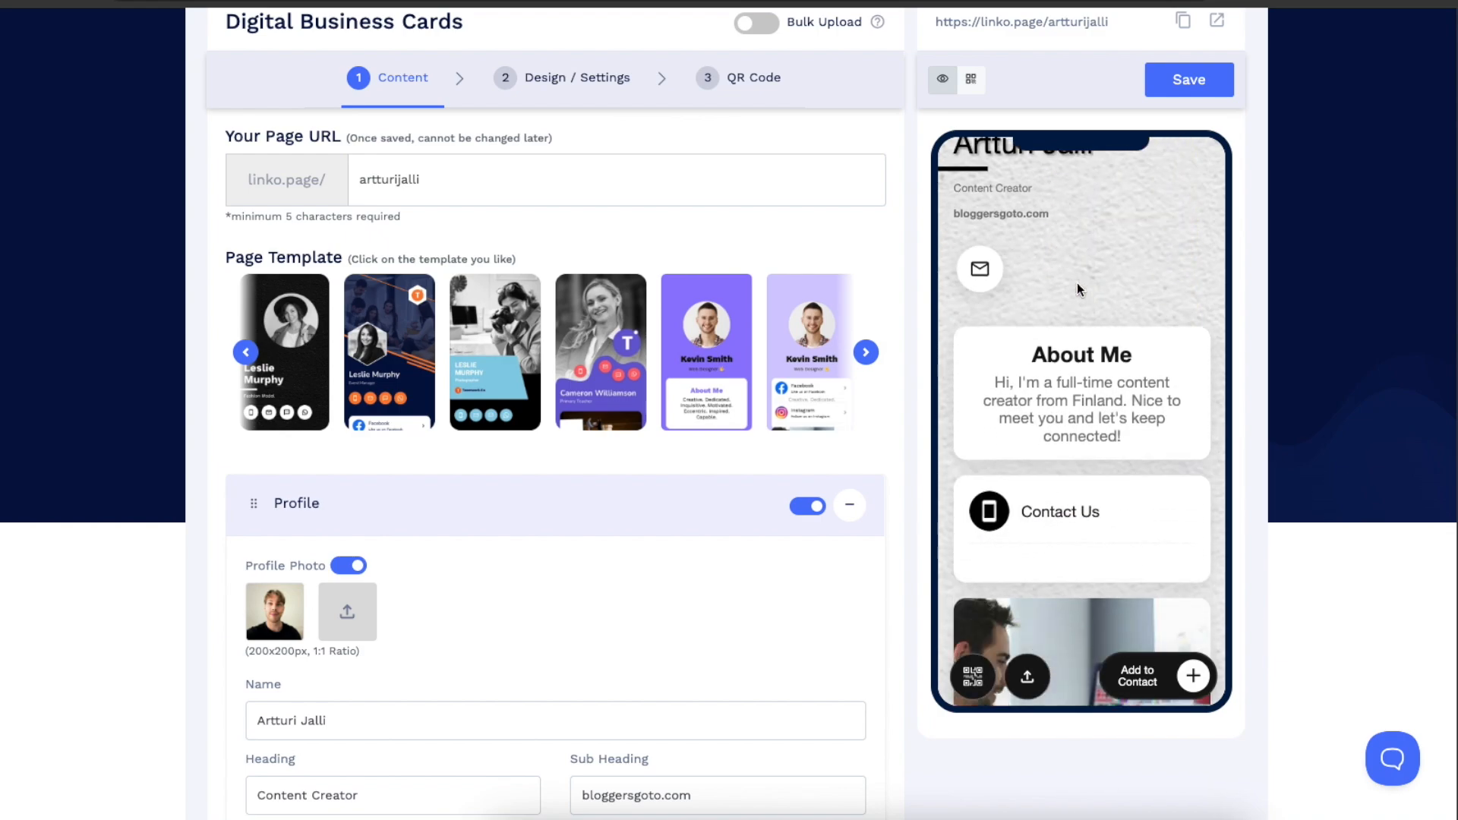
left_click(1189, 79)
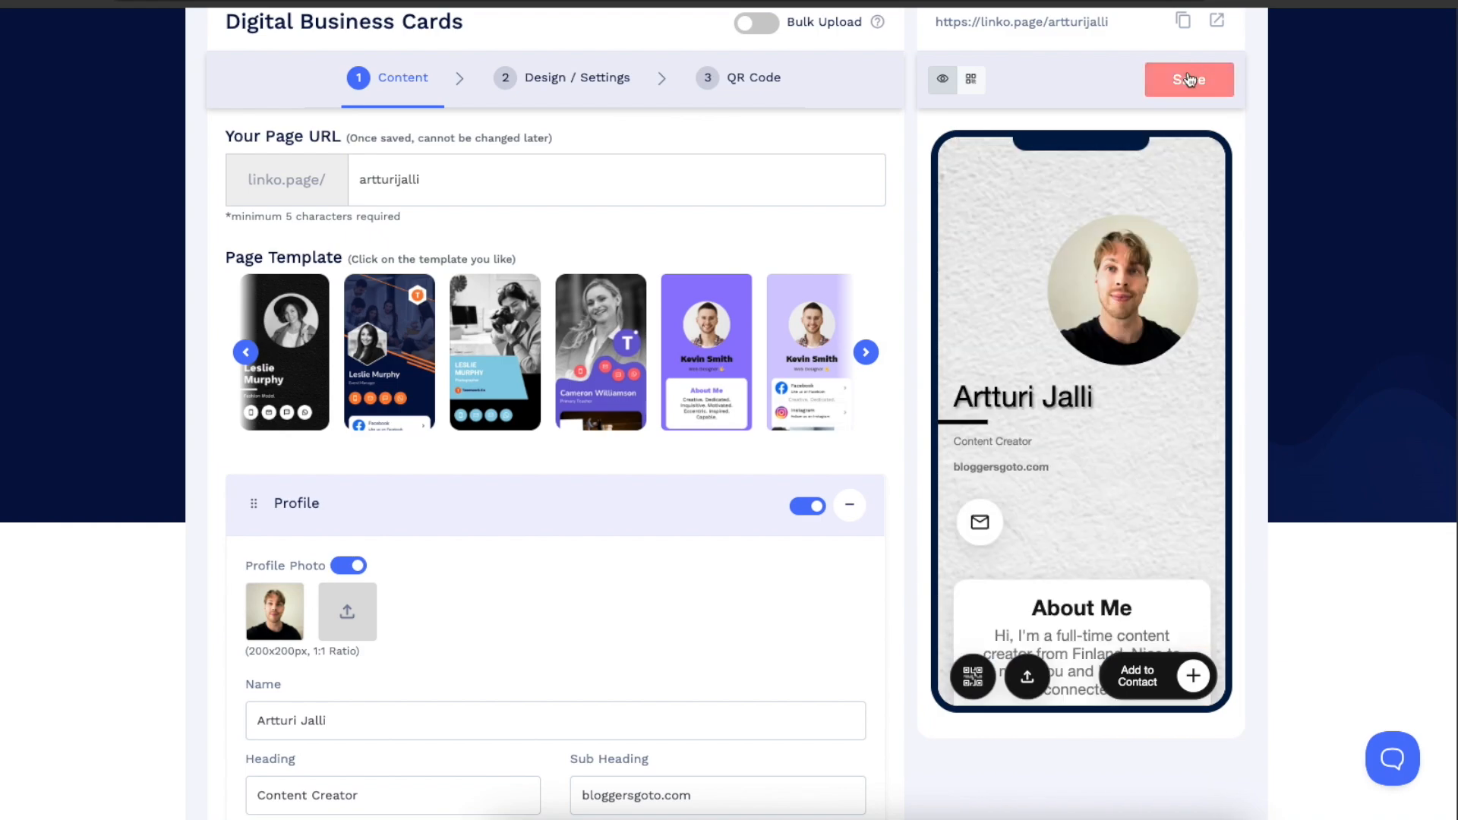
On Design / Settings, try gift-pattern, bright blue, light-blue gradient and black textured backgrounds
left_click(548, 80)
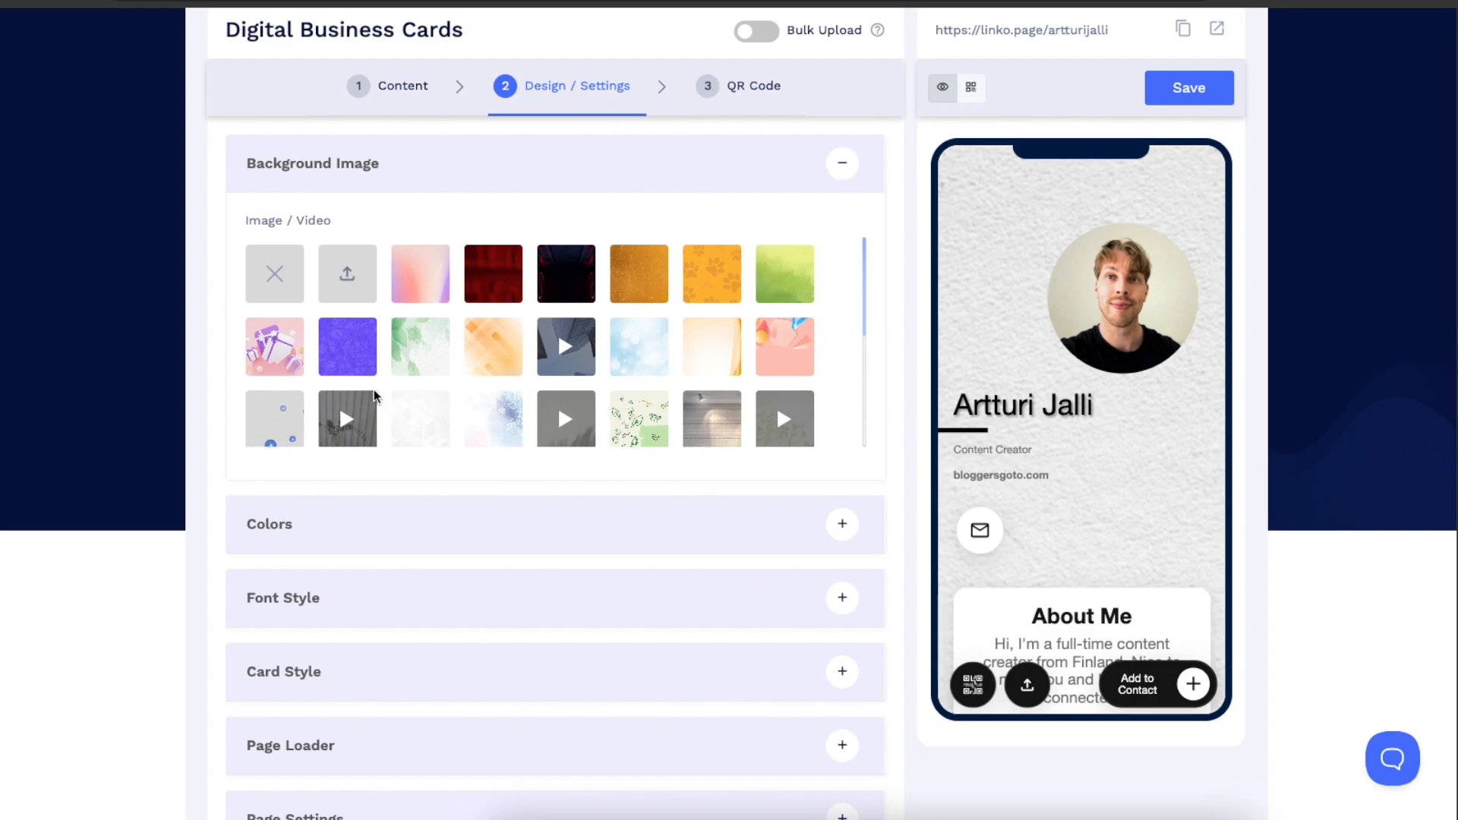
left_click(285, 361)
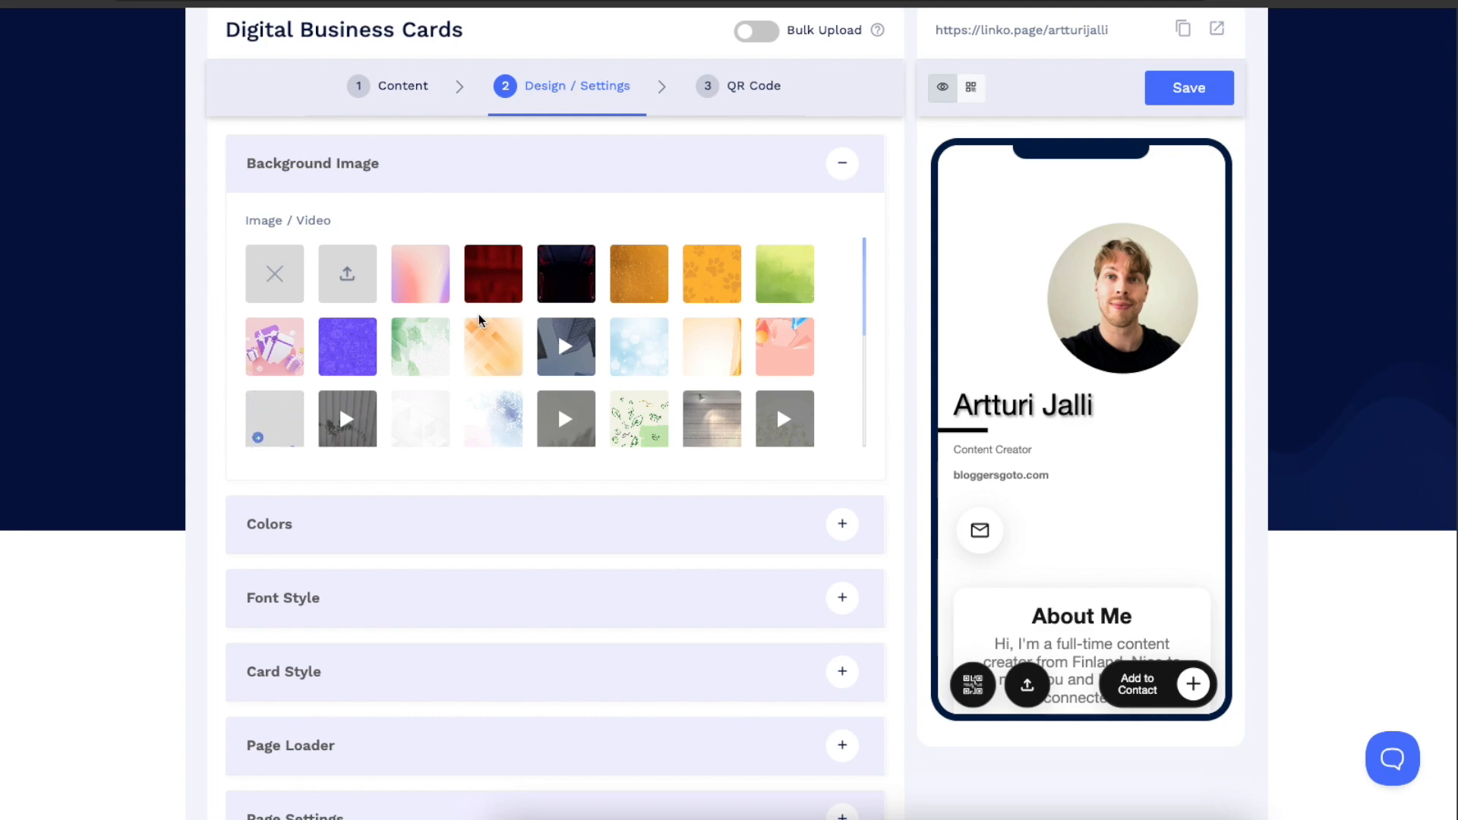
scroll(716, 306, "down", 5)
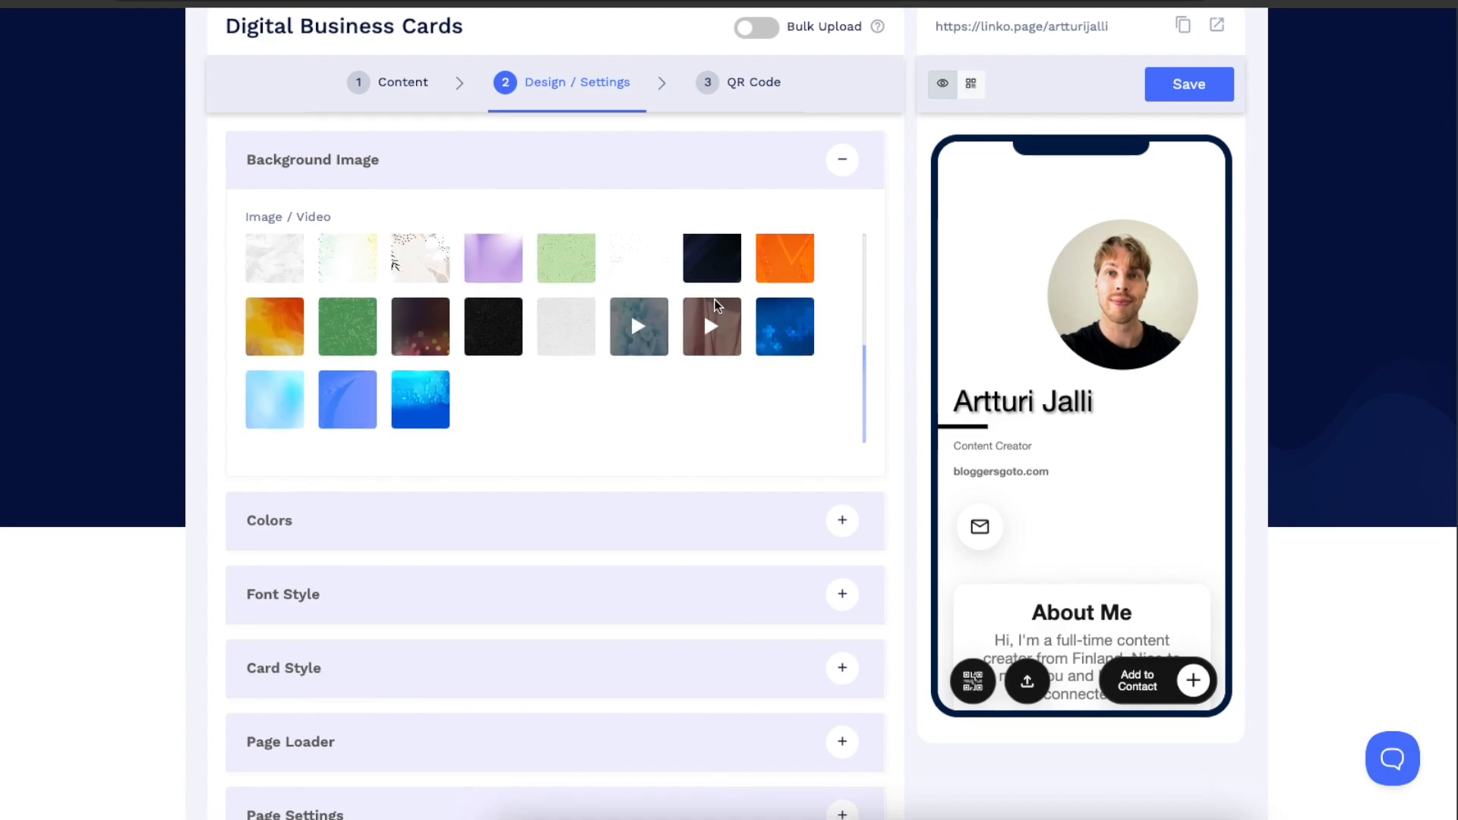
left_click(426, 411)
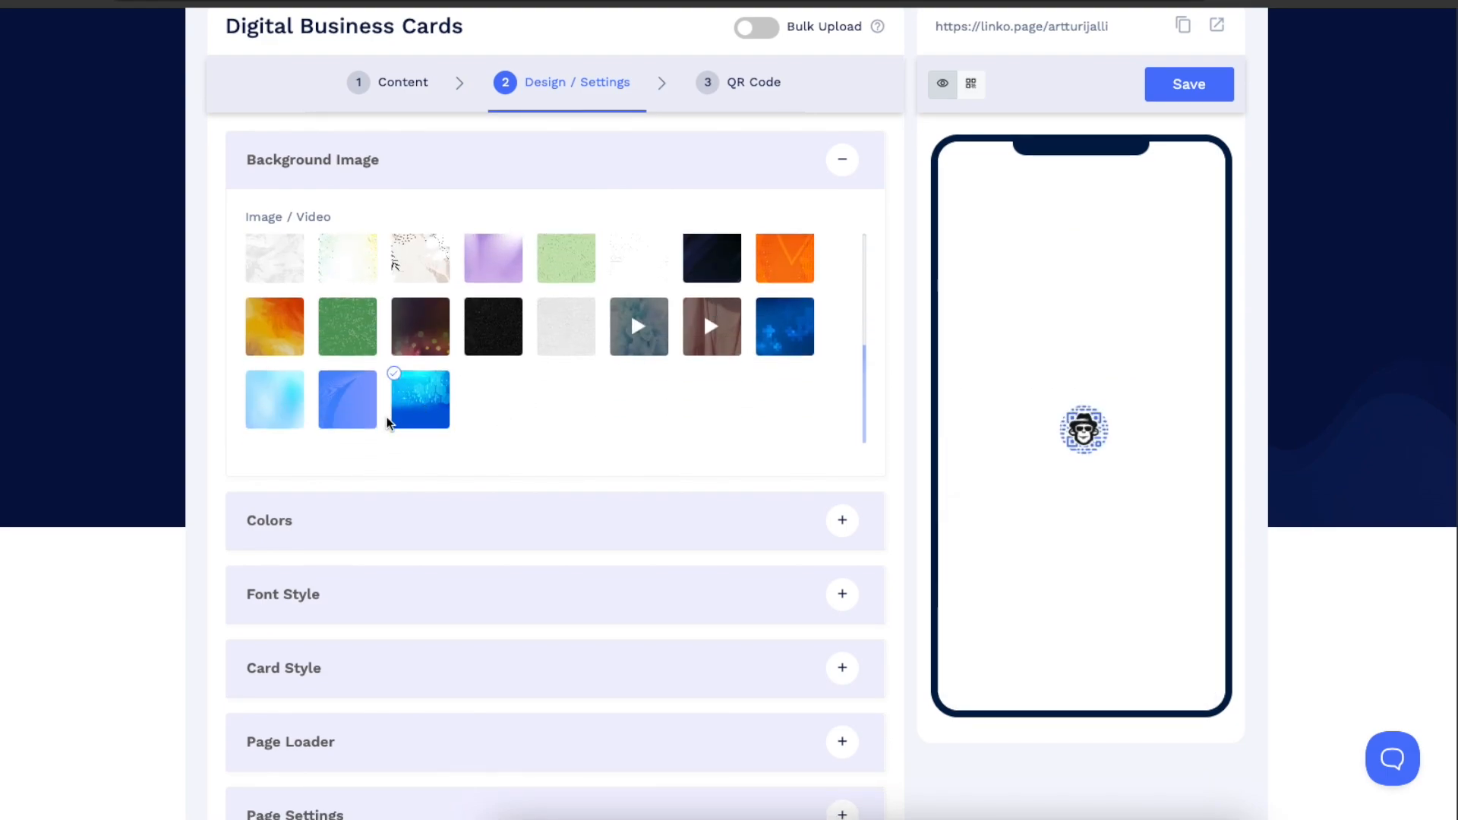
left_click(276, 401)
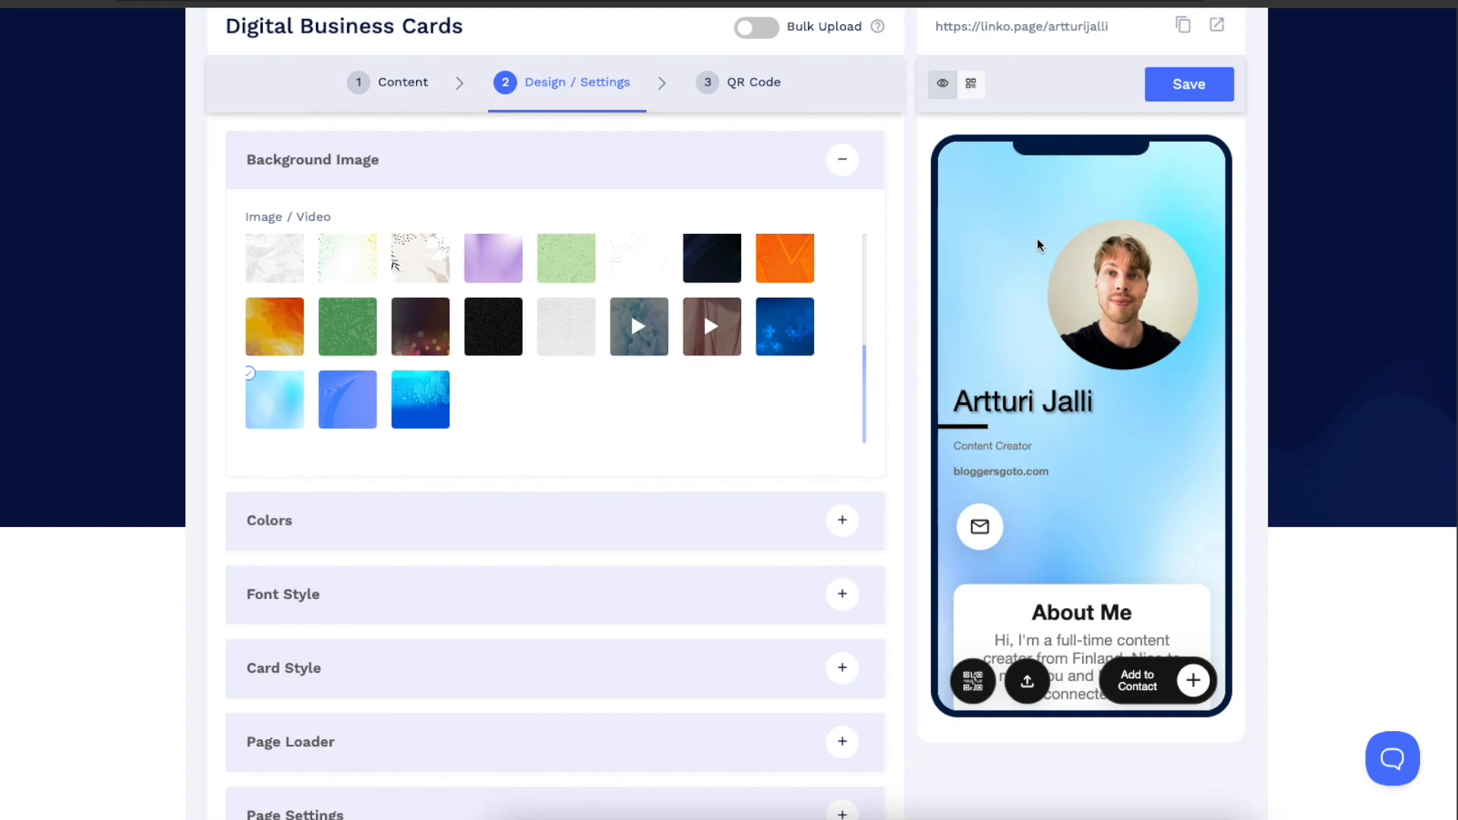
scroll(1027, 231, "up", 2)
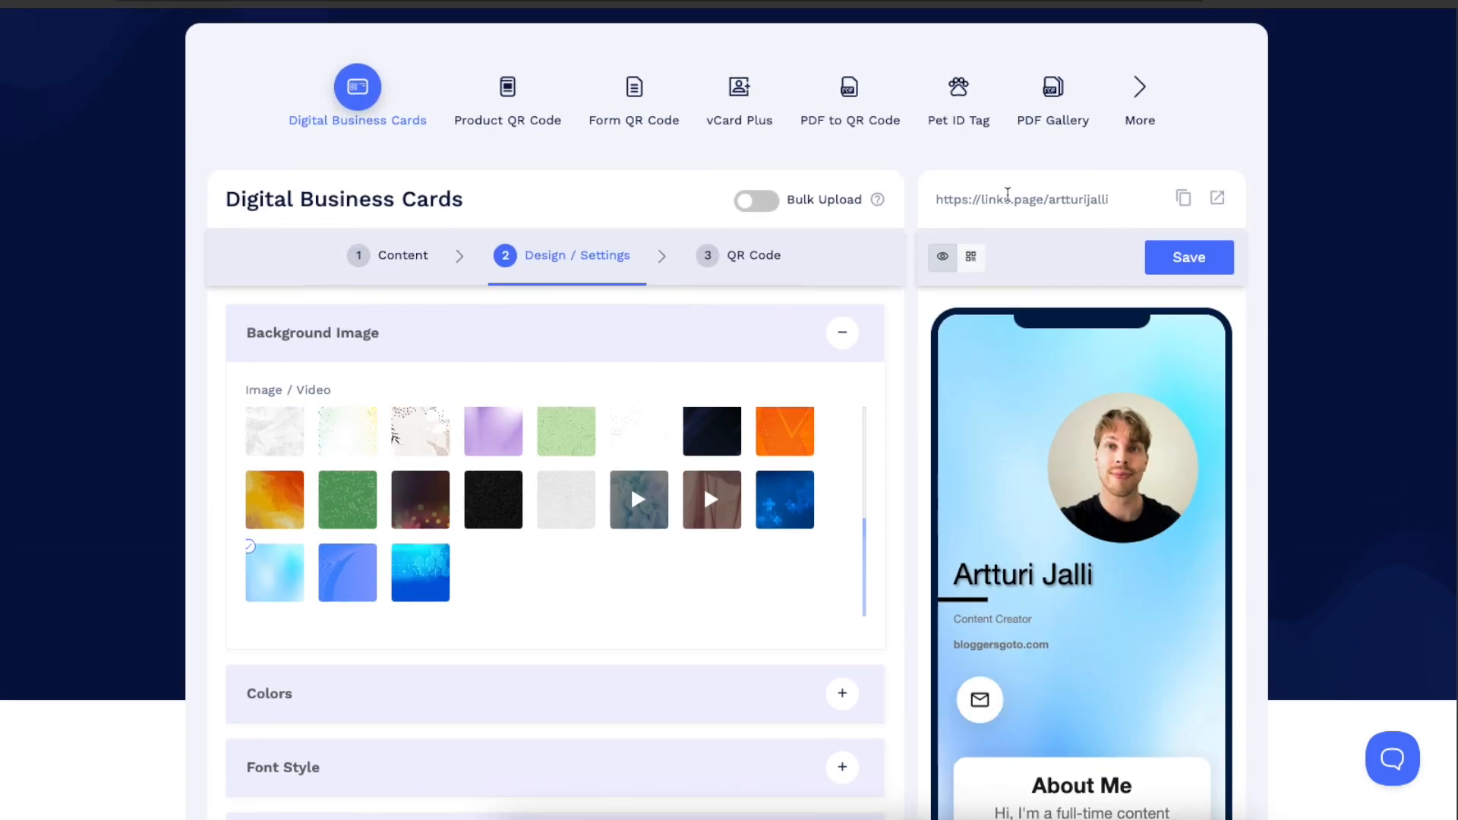
scroll(1040, 258, "down", 3)
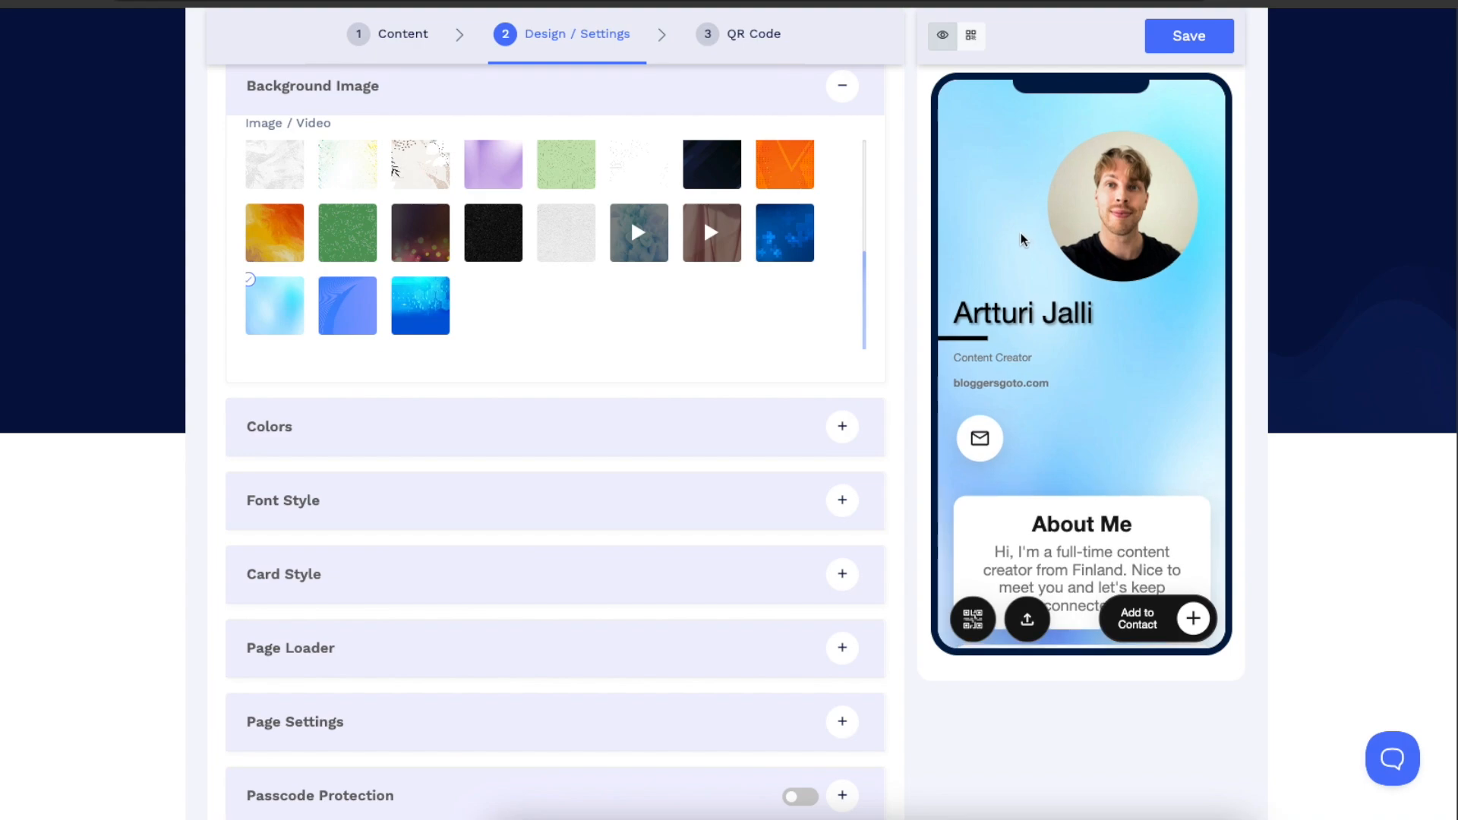
left_click(491, 245)
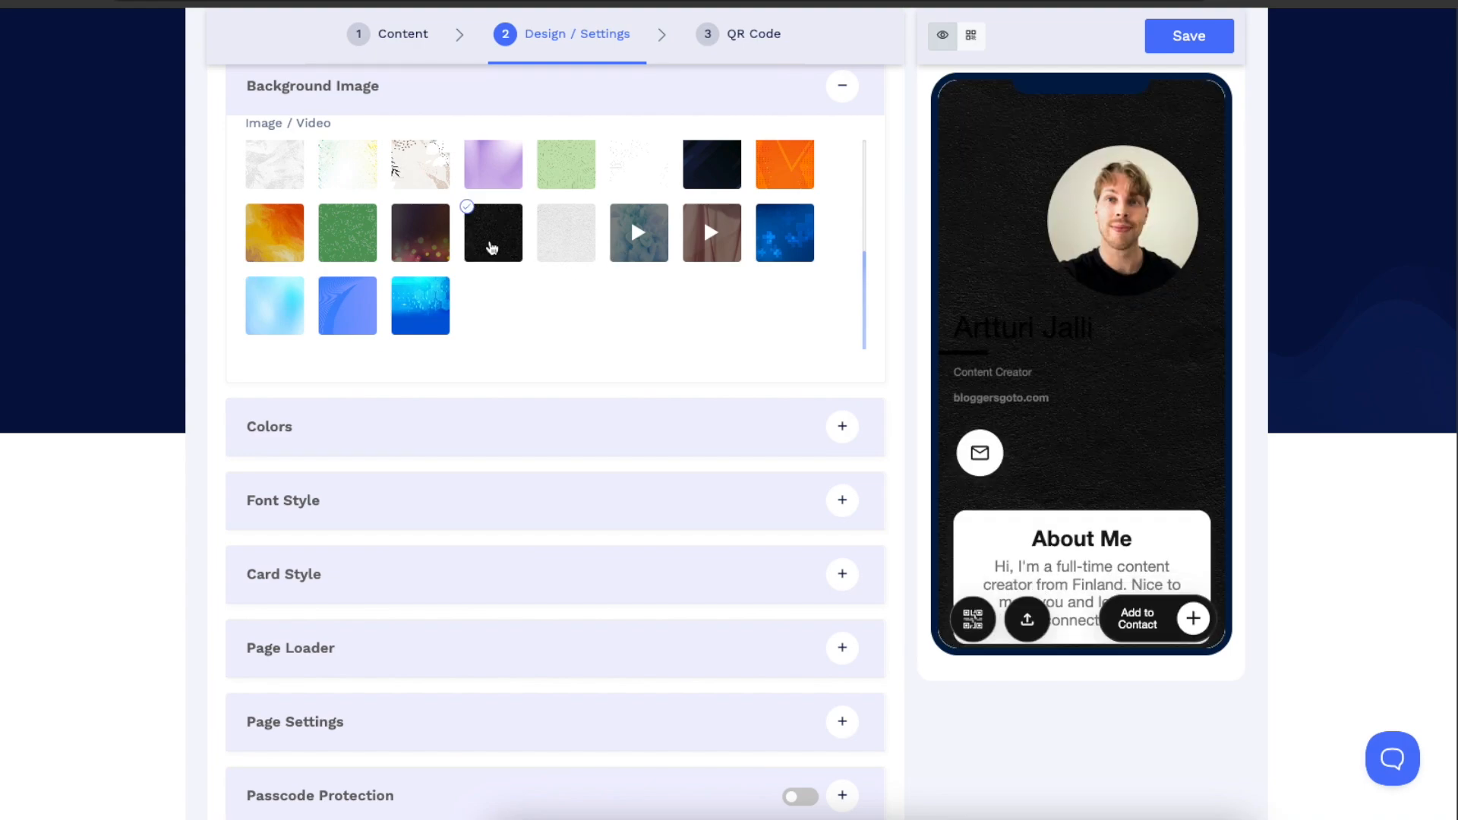
Settle on the light-blue gradient background and apply the dark purple #210972 colour scheme
left_click_drag(1092, 329, 1031, 332)
left_click(1082, 328)
scroll(1131, 325, "down", 7)
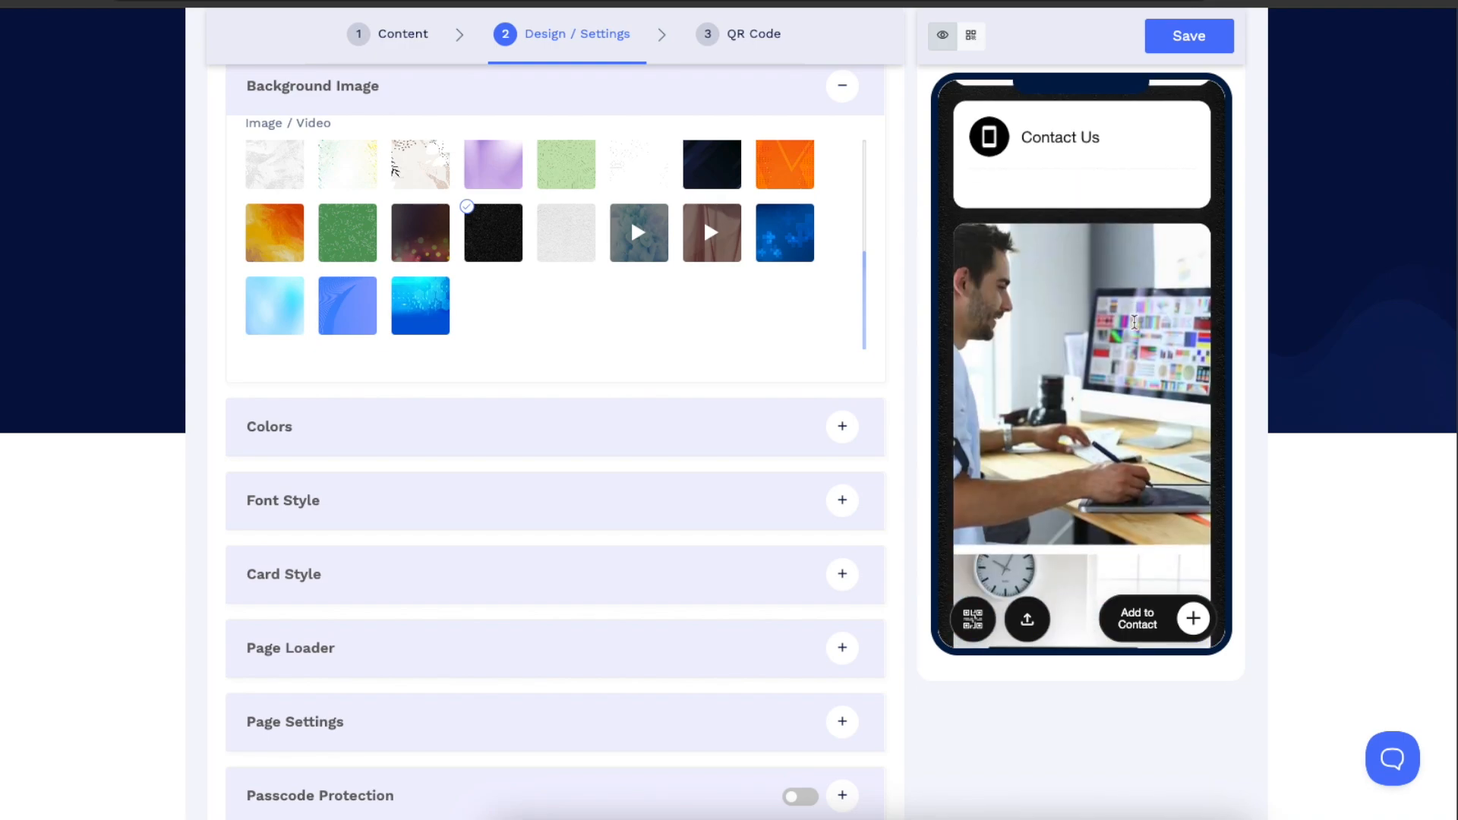
scroll(1131, 324, "up", 8)
left_click_drag(1092, 342, 732, 335)
left_click(295, 311)
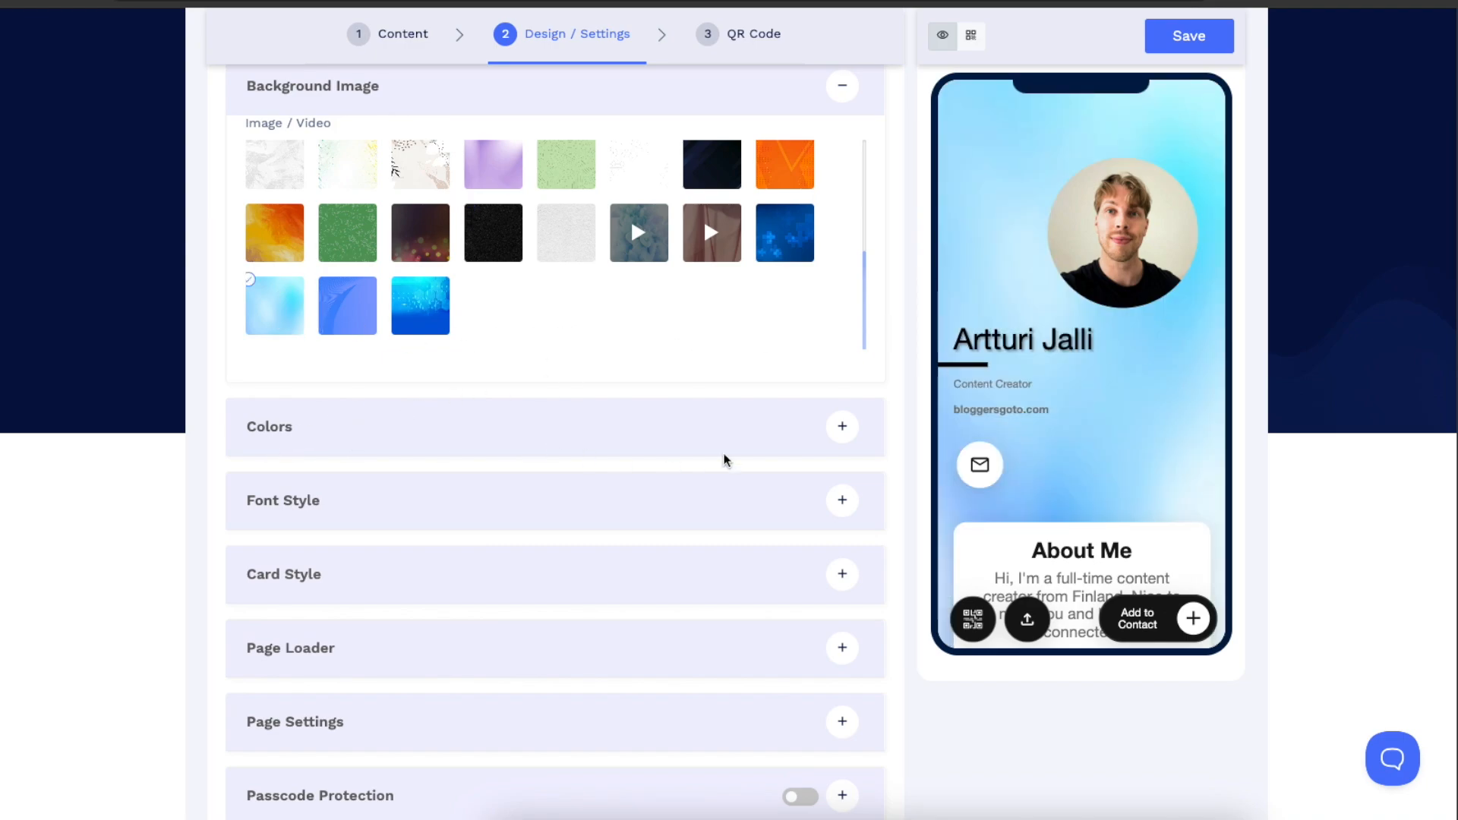
left_click(817, 431)
left_click(757, 515)
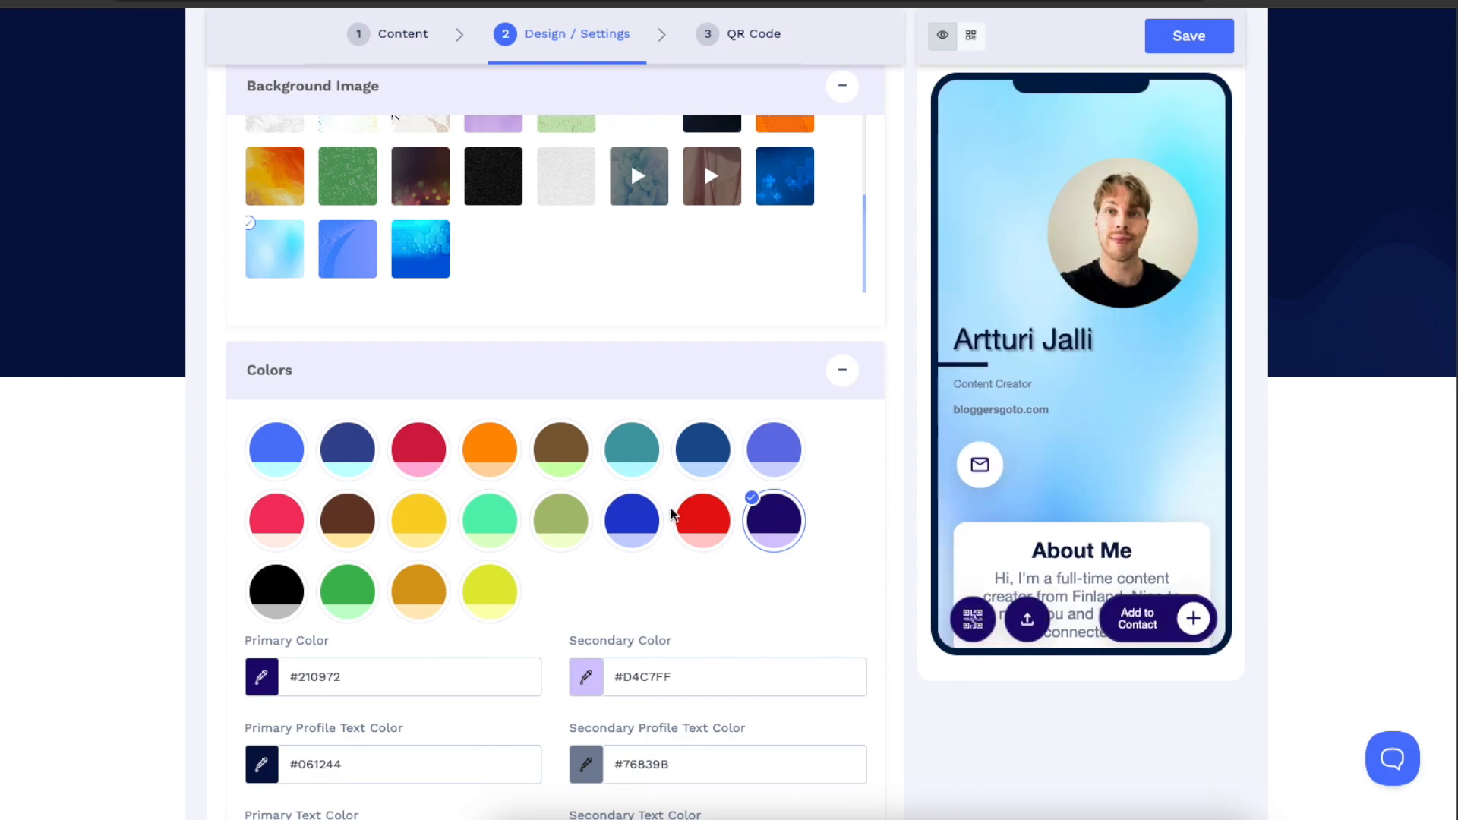
left_click(343, 587)
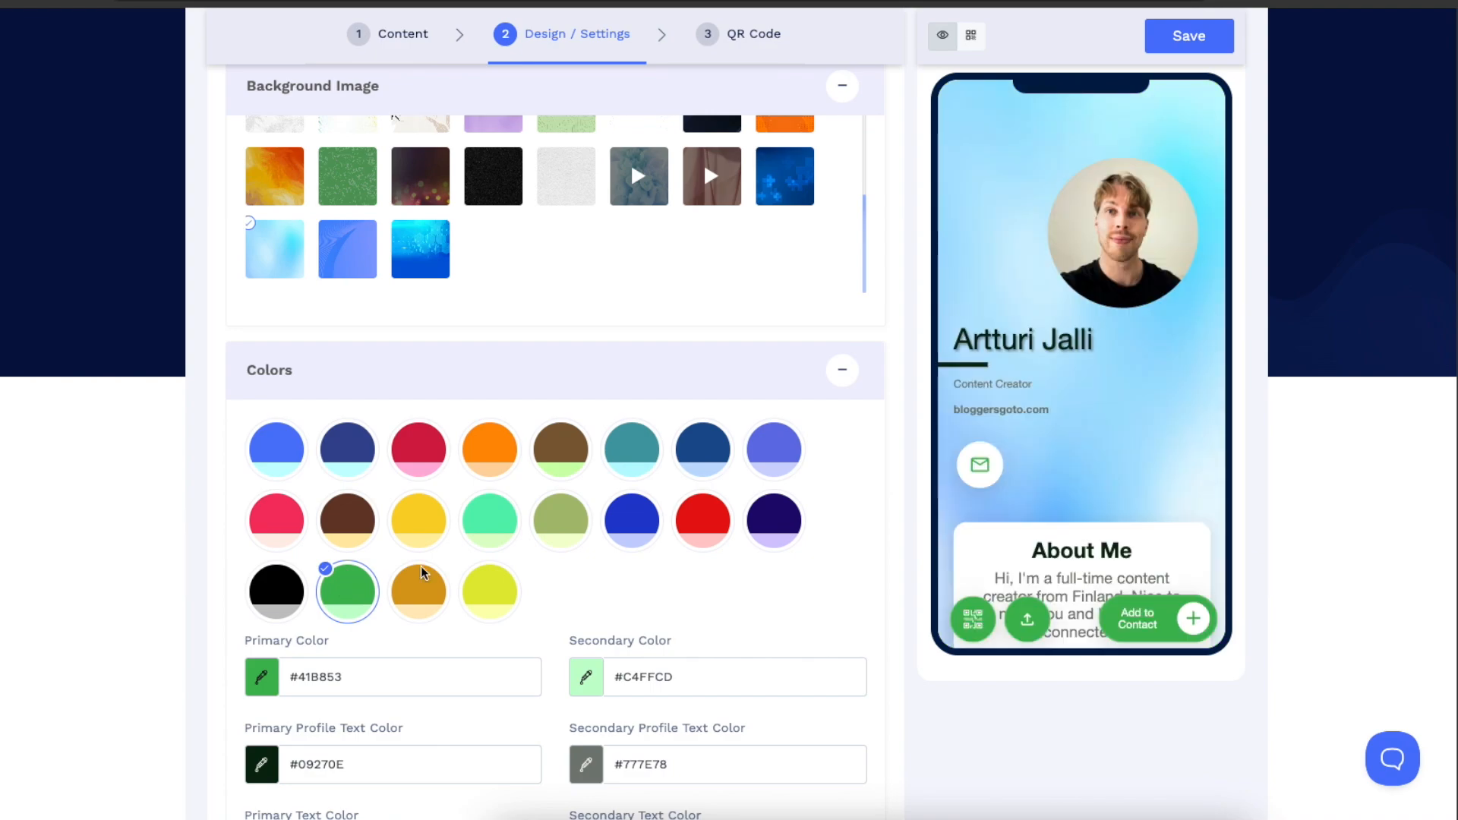
left_click(773, 524)
scroll(839, 367, "down", 3)
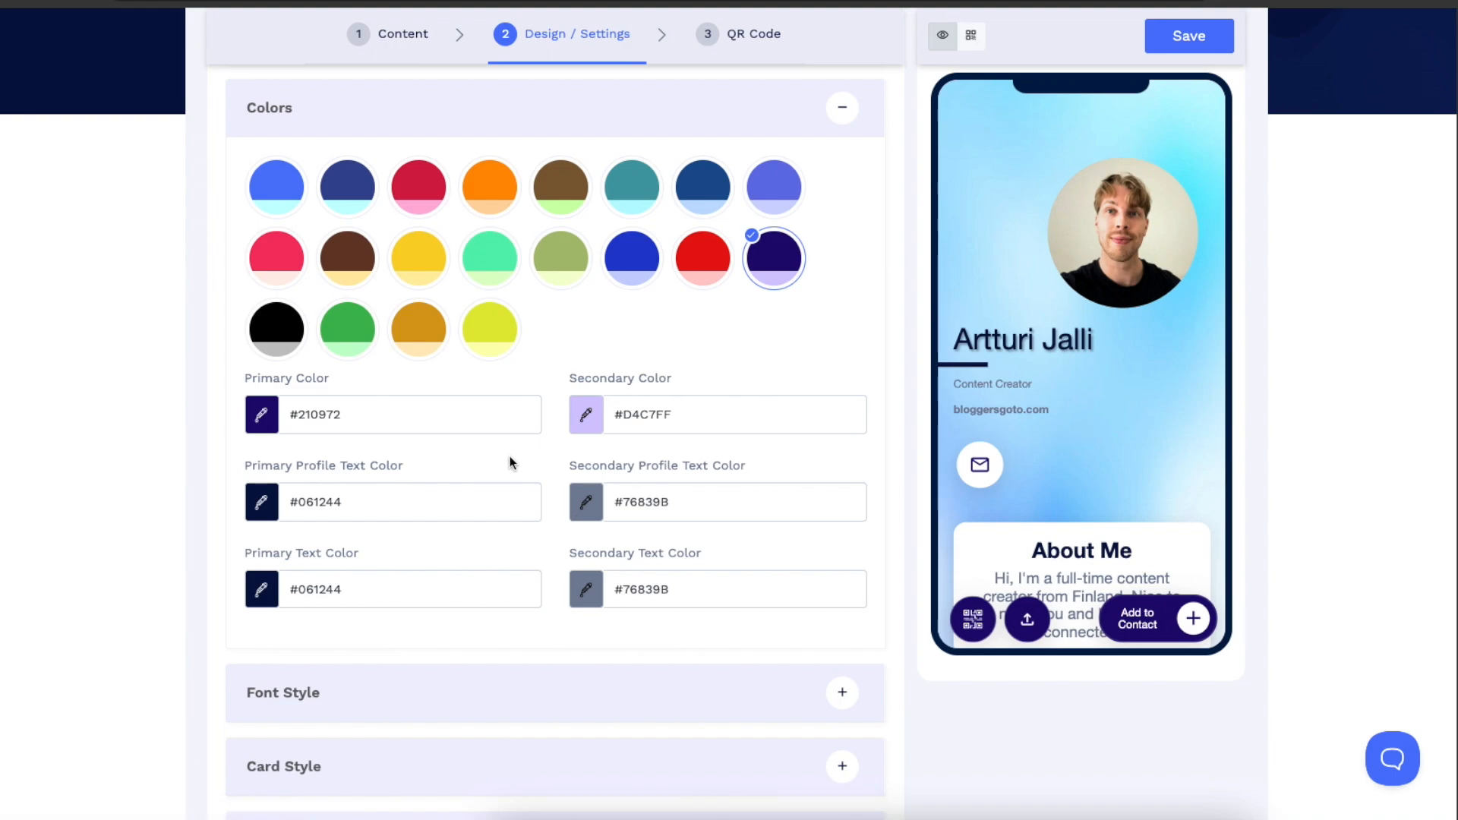
left_click(690, 413)
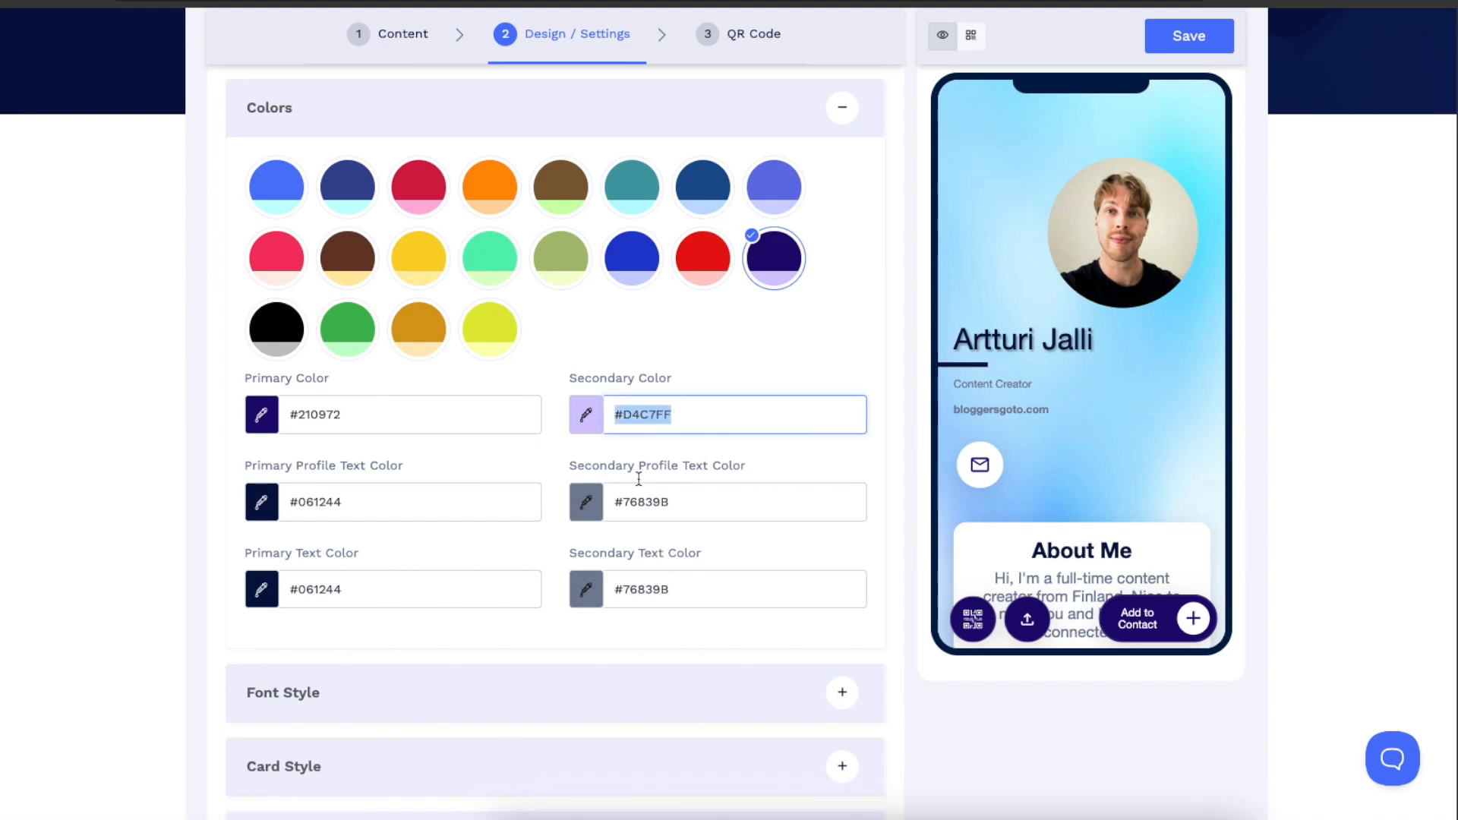
scroll(574, 427, "down", 1)
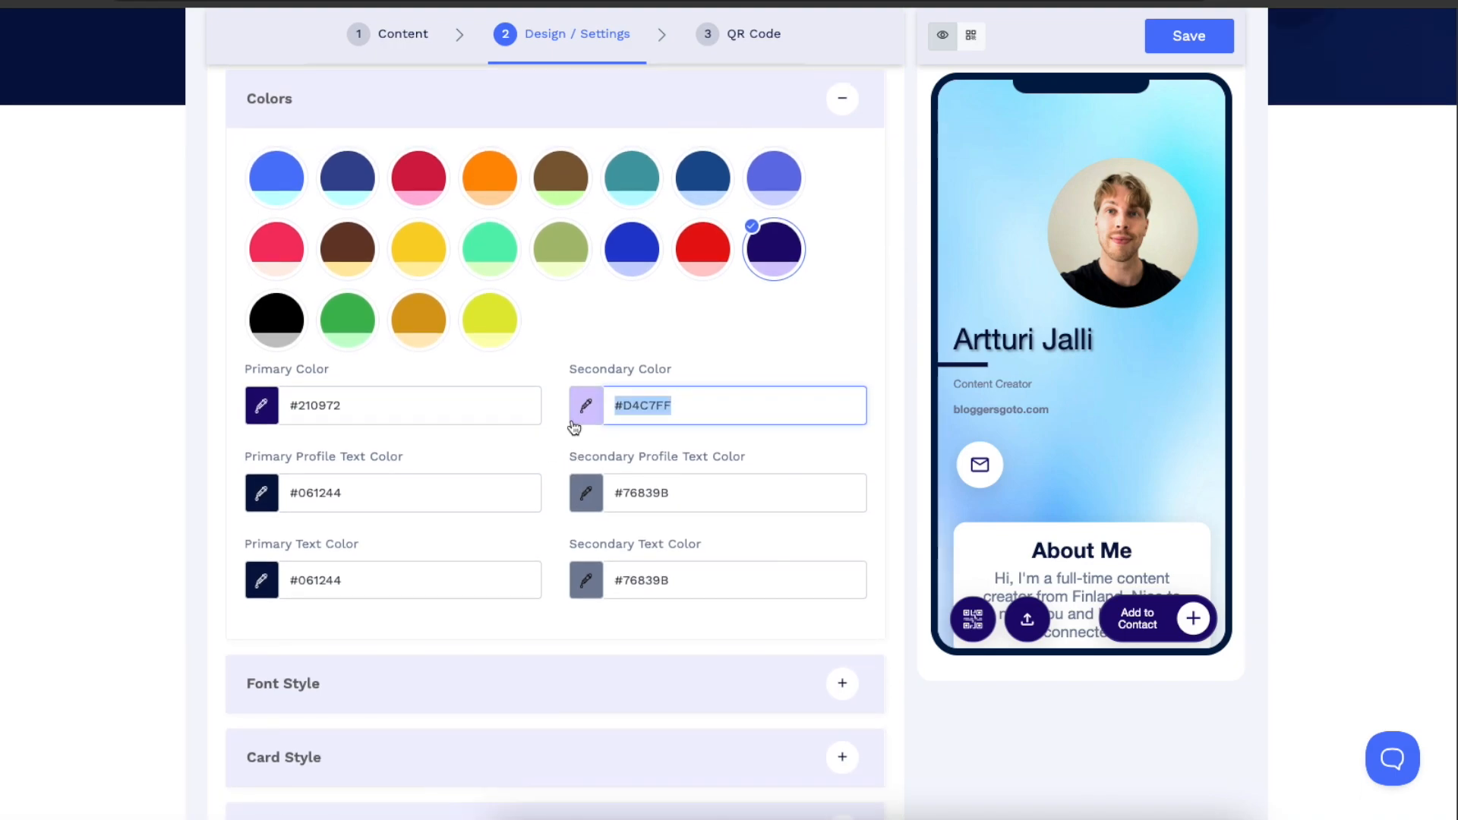
scroll(575, 427, "down", 4)
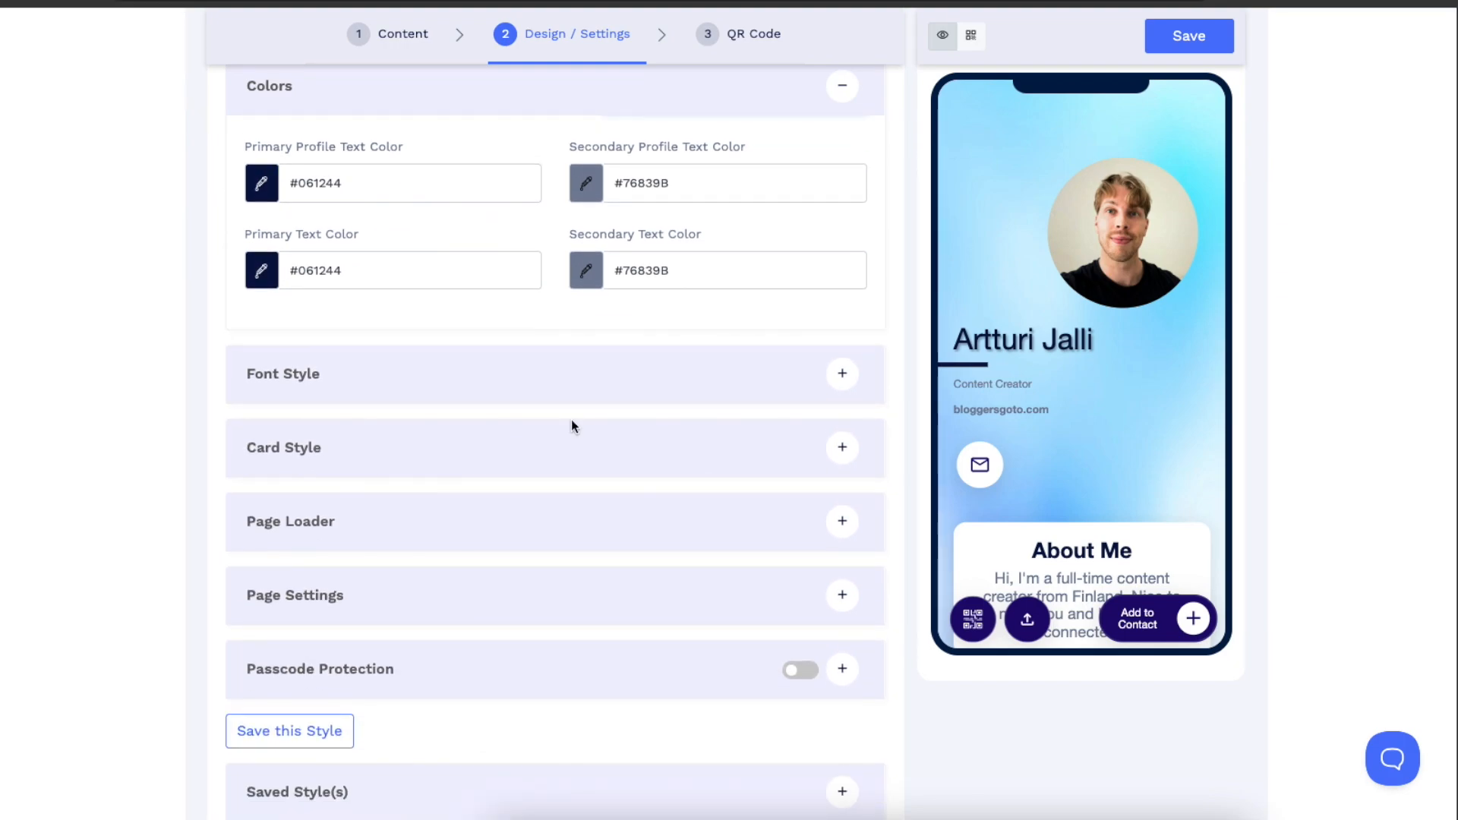
Change the card's font style to Poppins
left_click(813, 381)
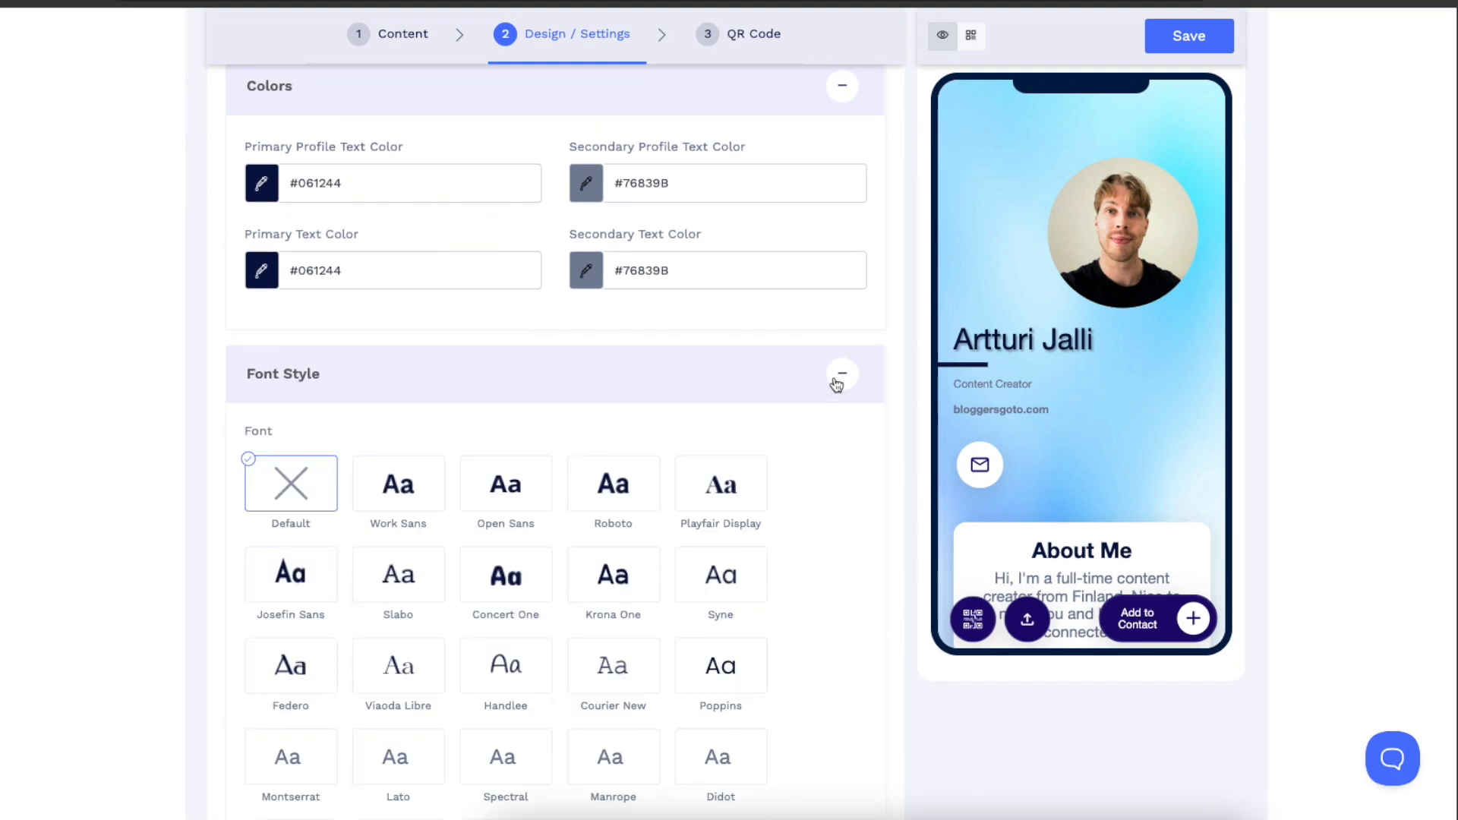
scroll(798, 372, "down", 2)
left_click(742, 508)
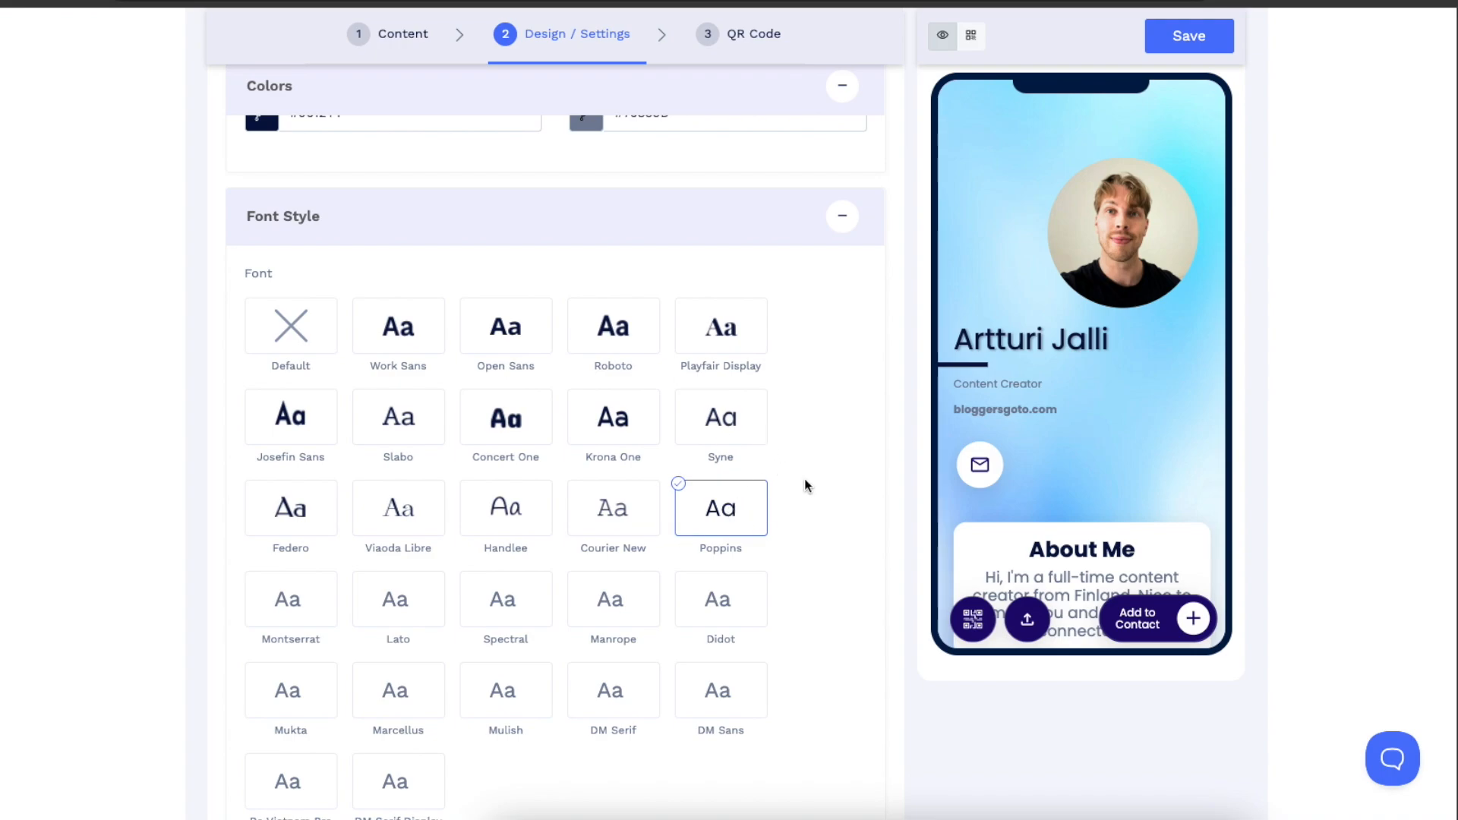
scroll(840, 471, "down", 6)
scroll(821, 413, "down", 5)
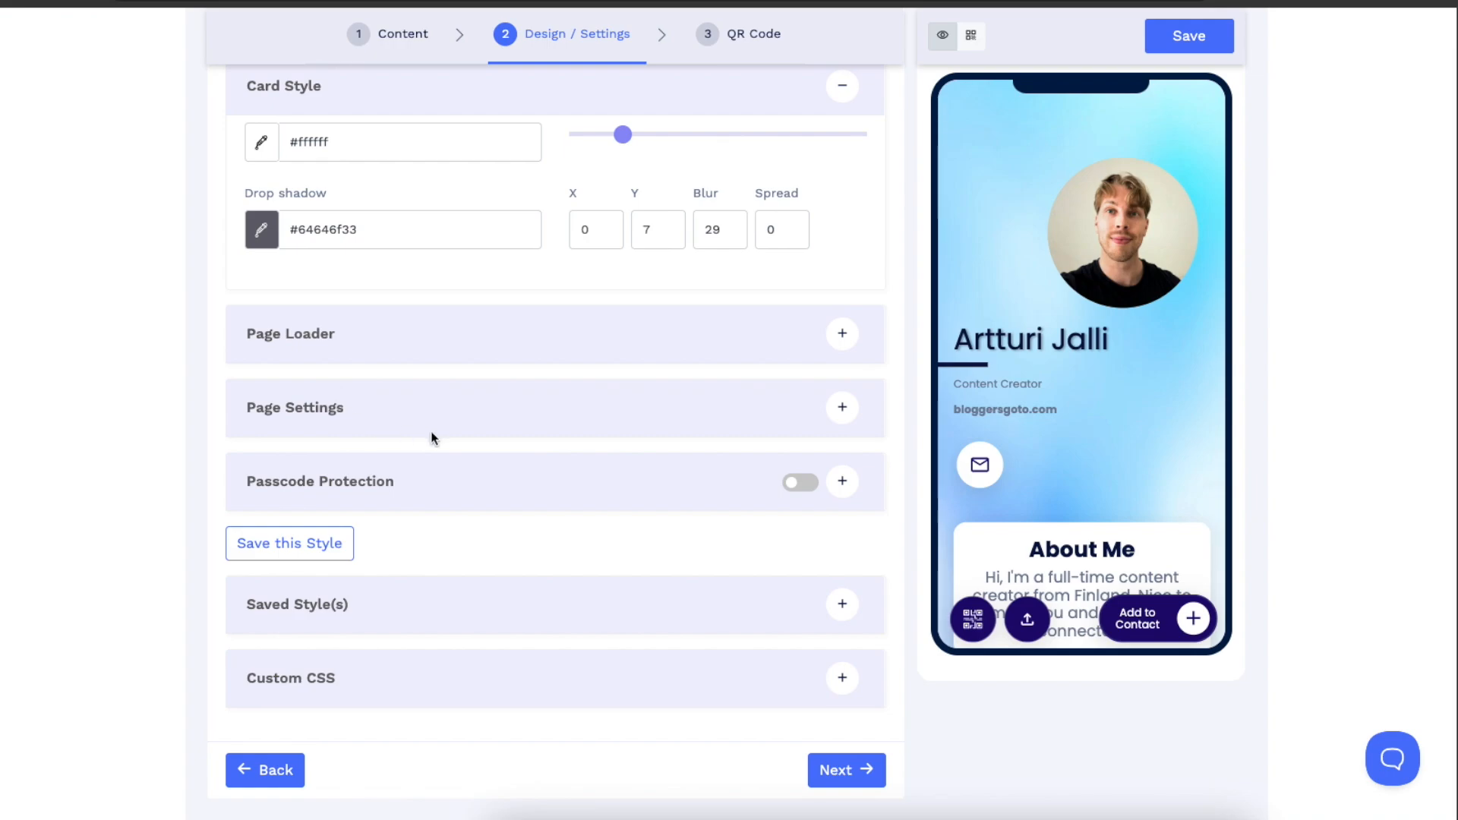
Scroll through the remaining design settings and continue to the QR Code step
scroll(505, 440, "down", 1)
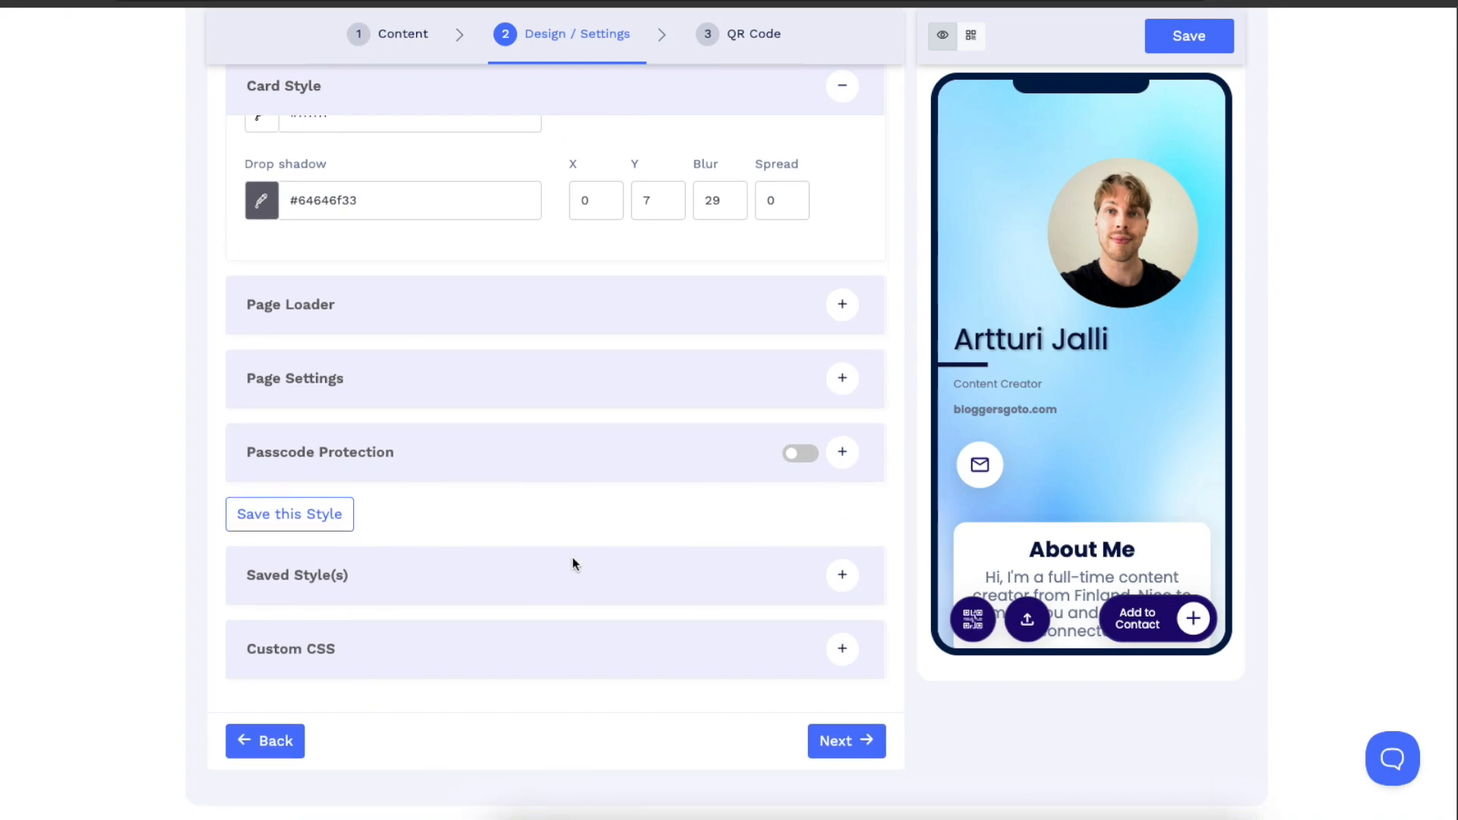
scroll(641, 514, "up", 6)
scroll(649, 509, "down", 8)
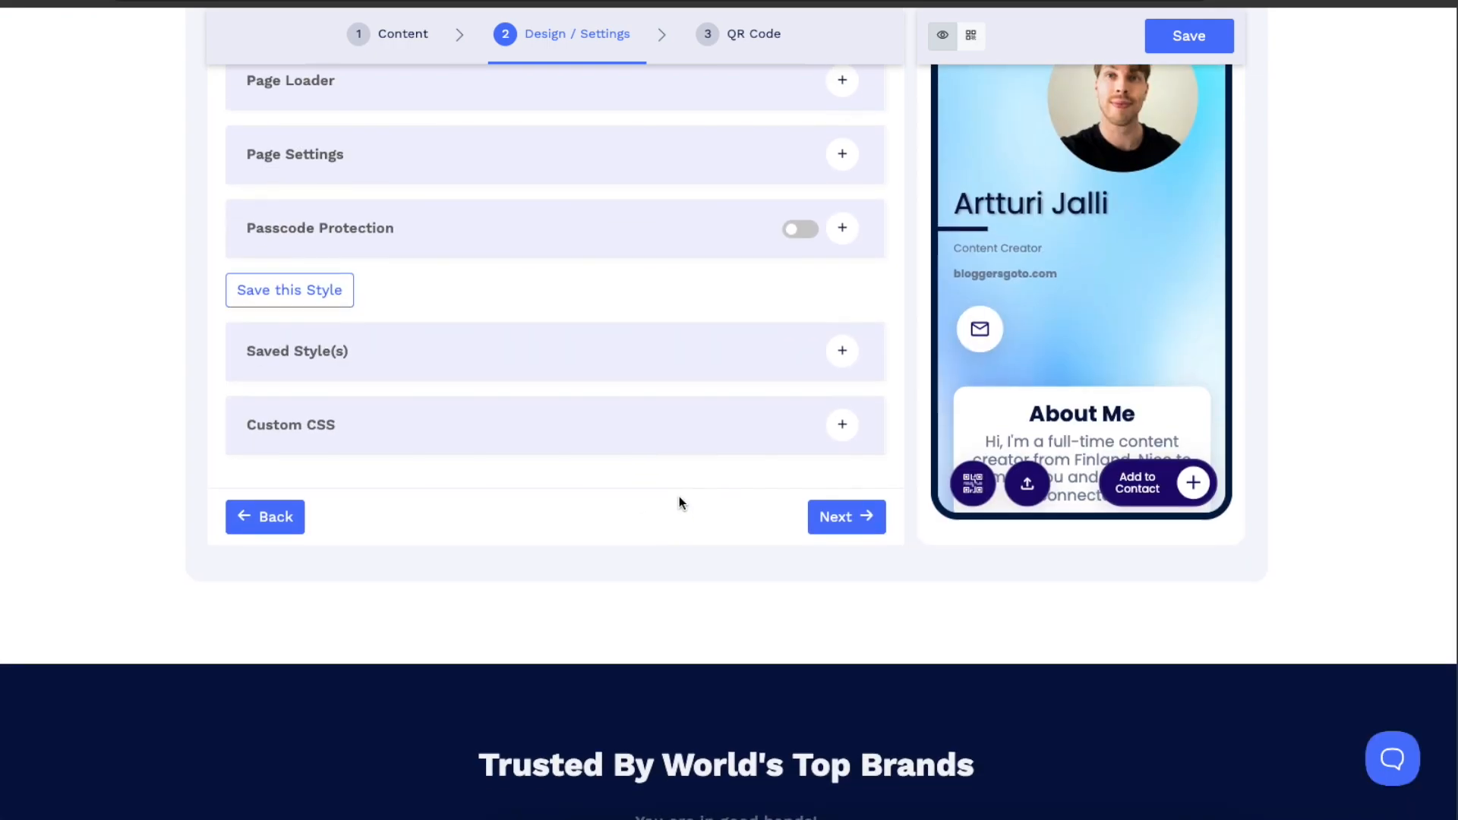
scroll(725, 455, "up", 9)
scroll(732, 449, "down", 9)
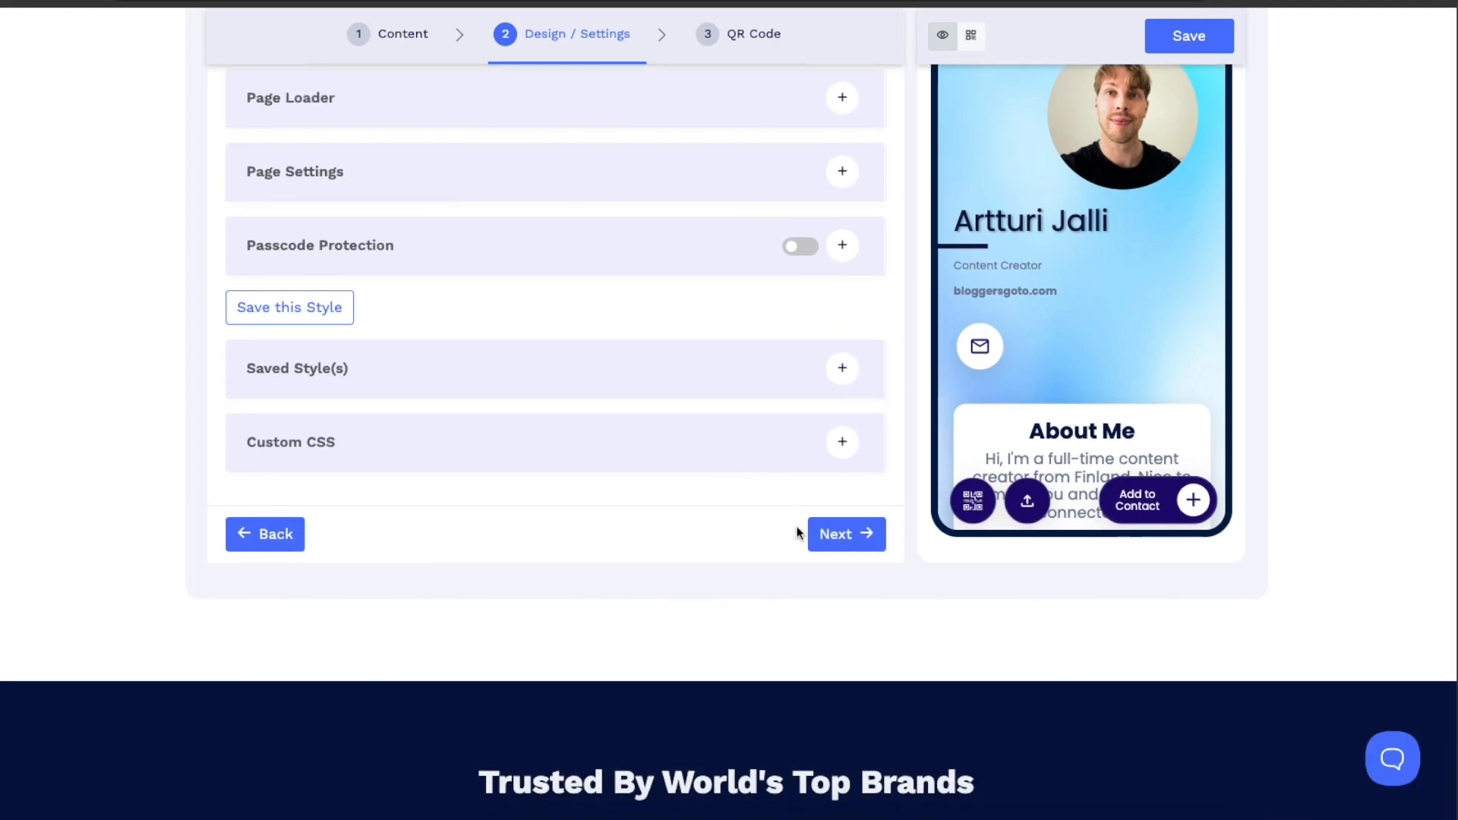
scroll(731, 445, "up", 15)
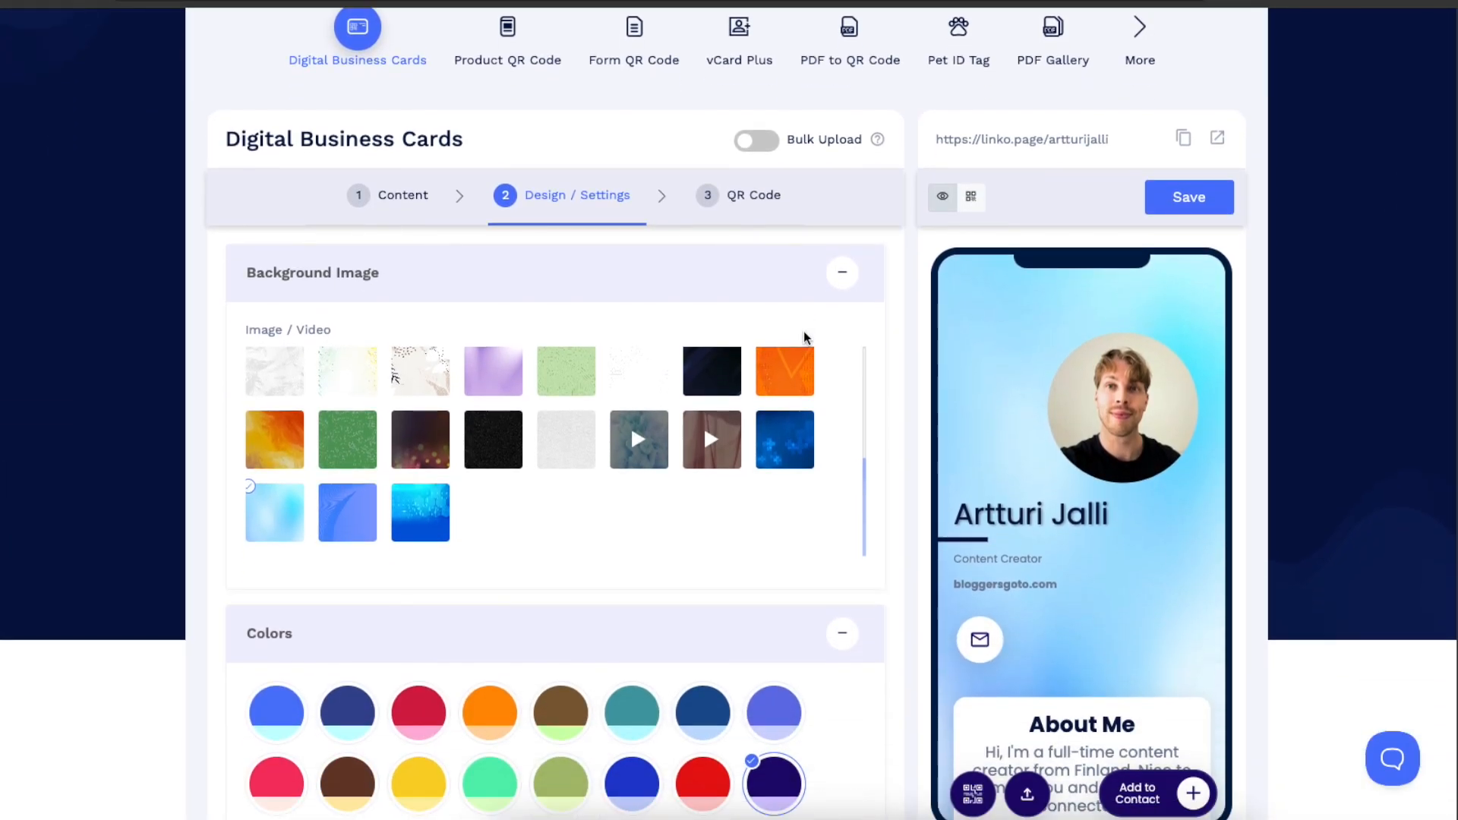
scroll(903, 327, "down", 1)
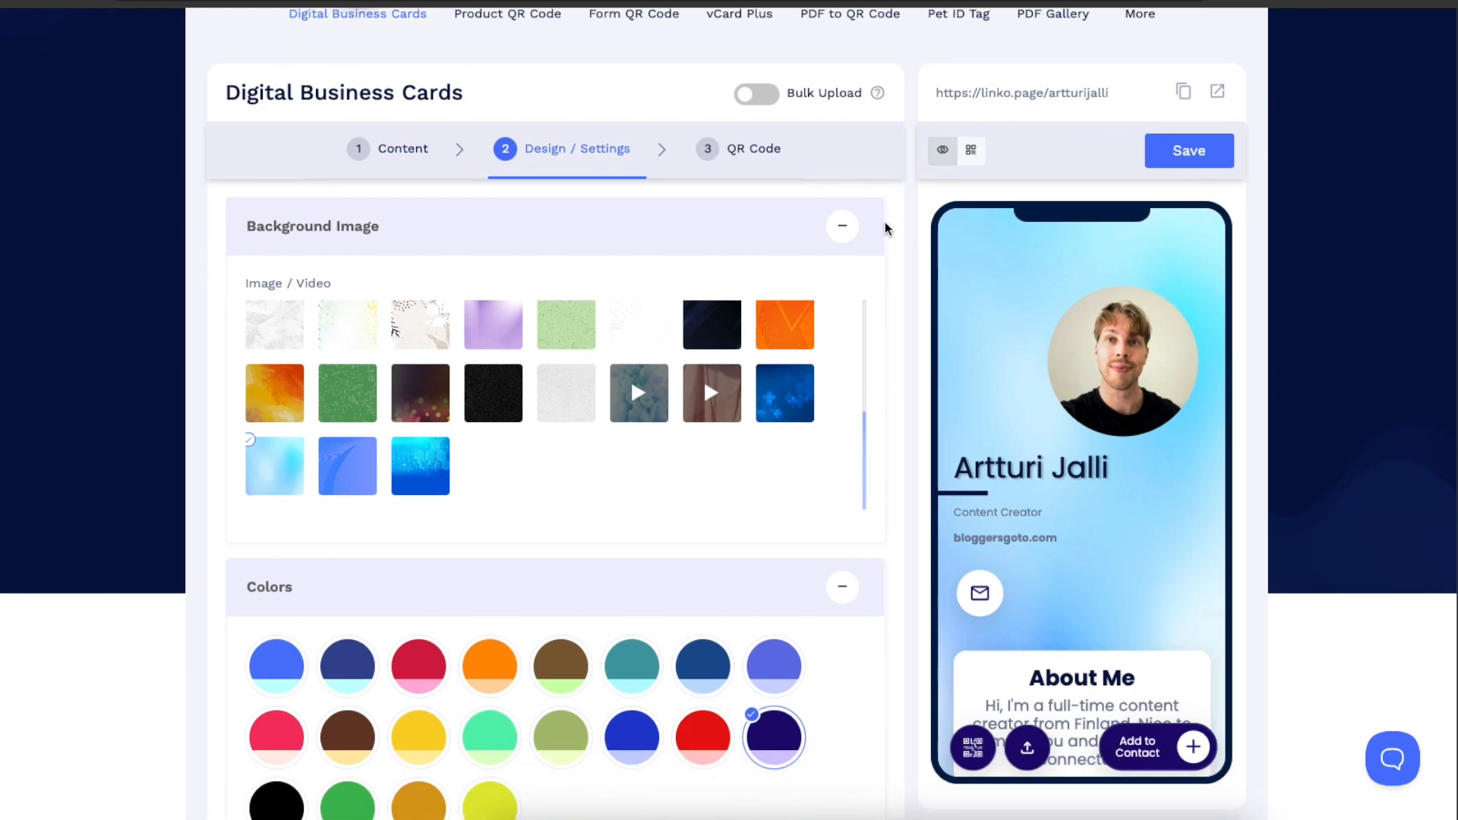
scroll(886, 227, "down", 1)
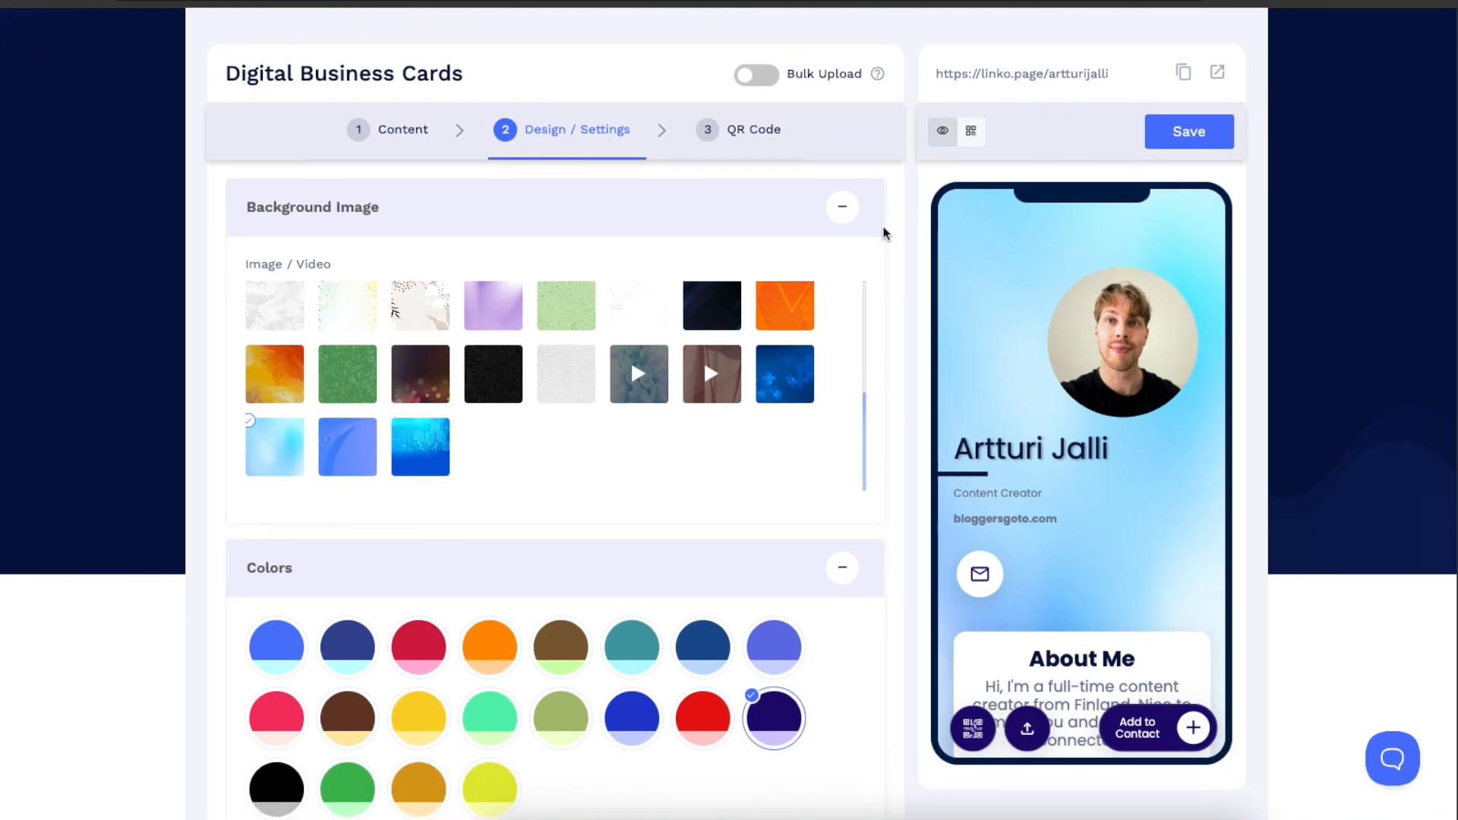
scroll(882, 226, "down", 1)
scroll(833, 257, "down", 1)
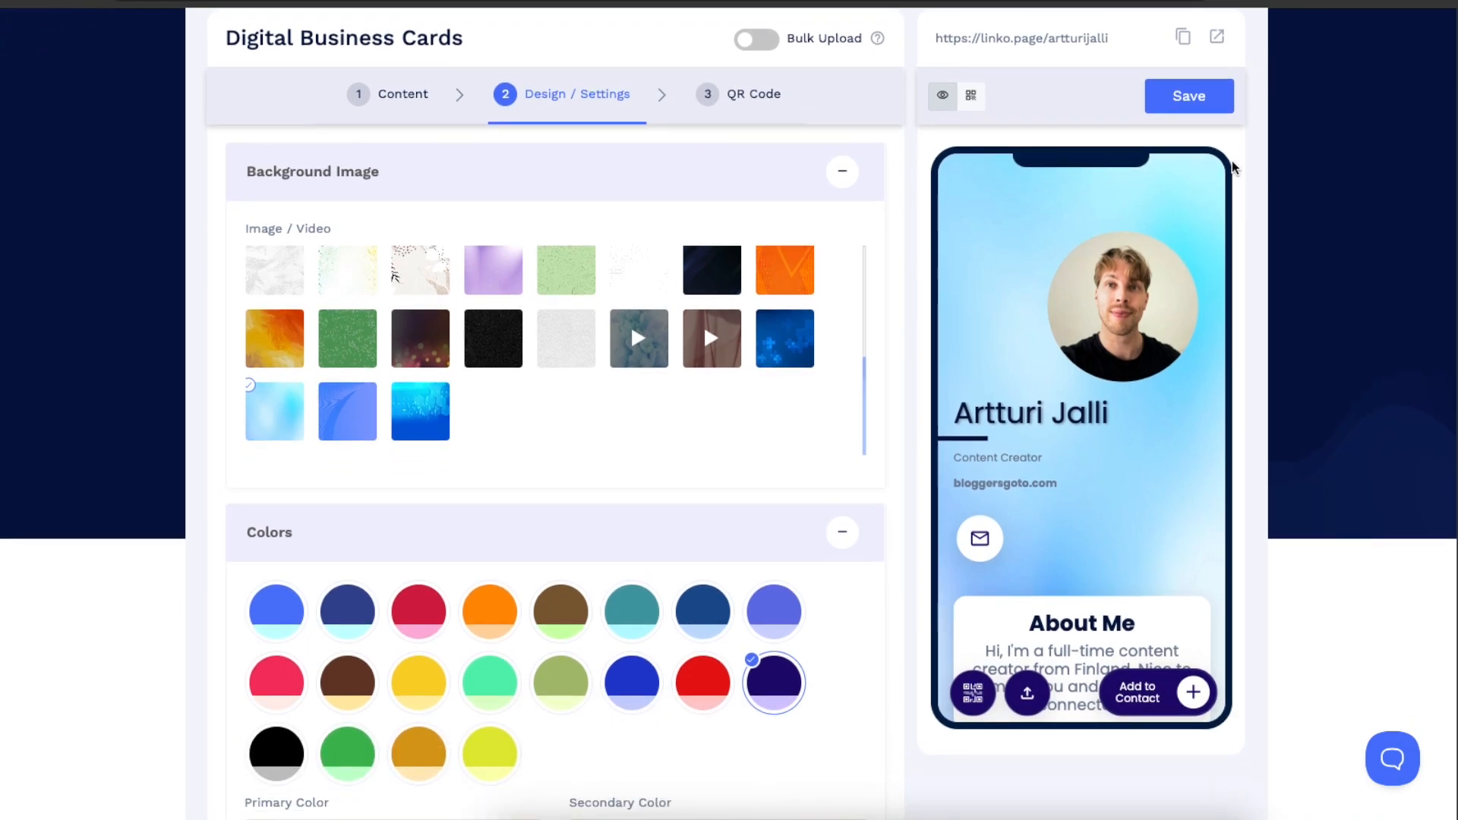
left_click(762, 103)
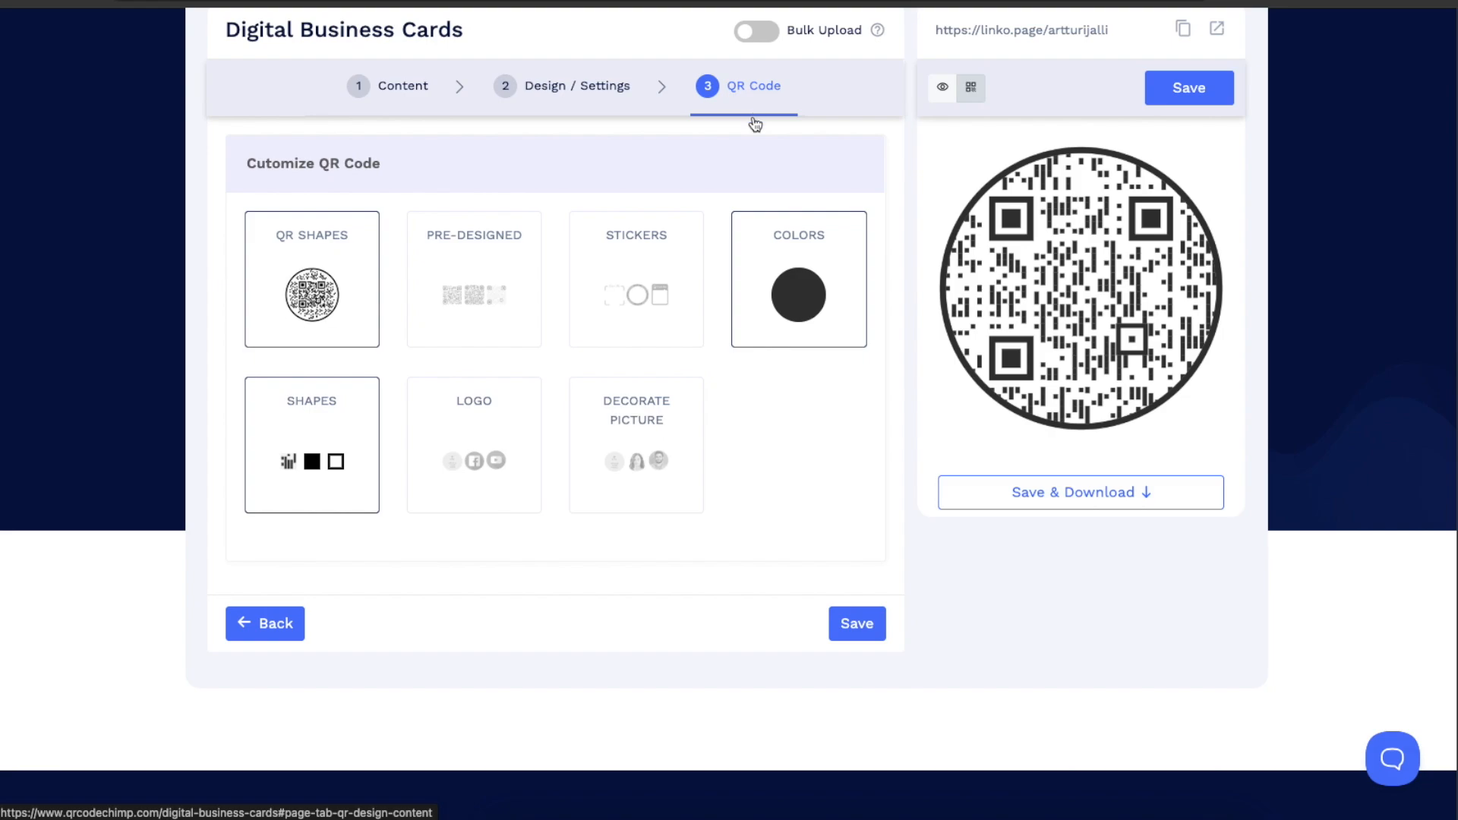
Scroll the QR Code step to view the Customize QR Code panel and round QR preview
scroll(998, 290, "up", 2)
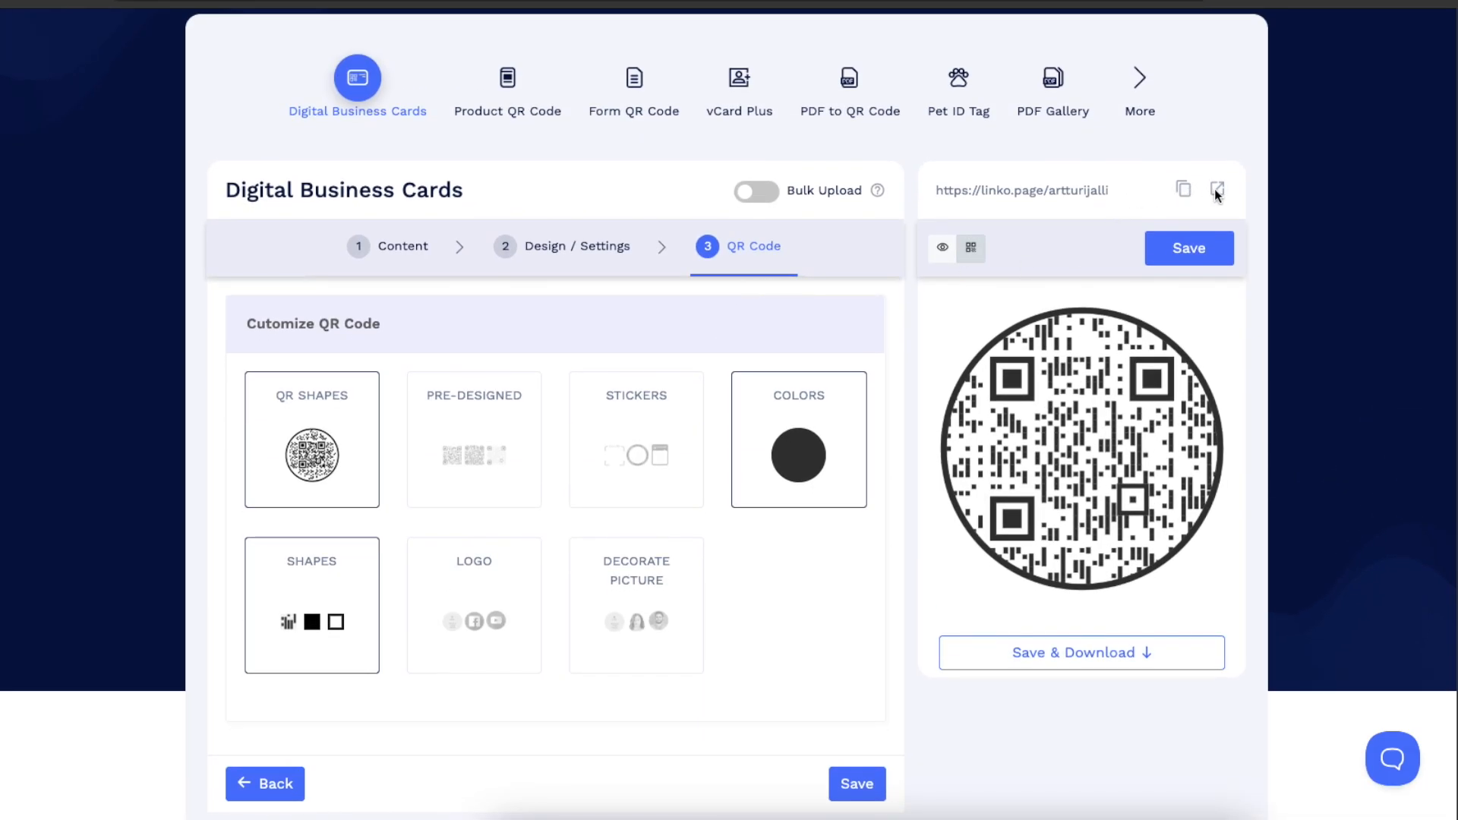
scroll(1128, 435, "down", 2)
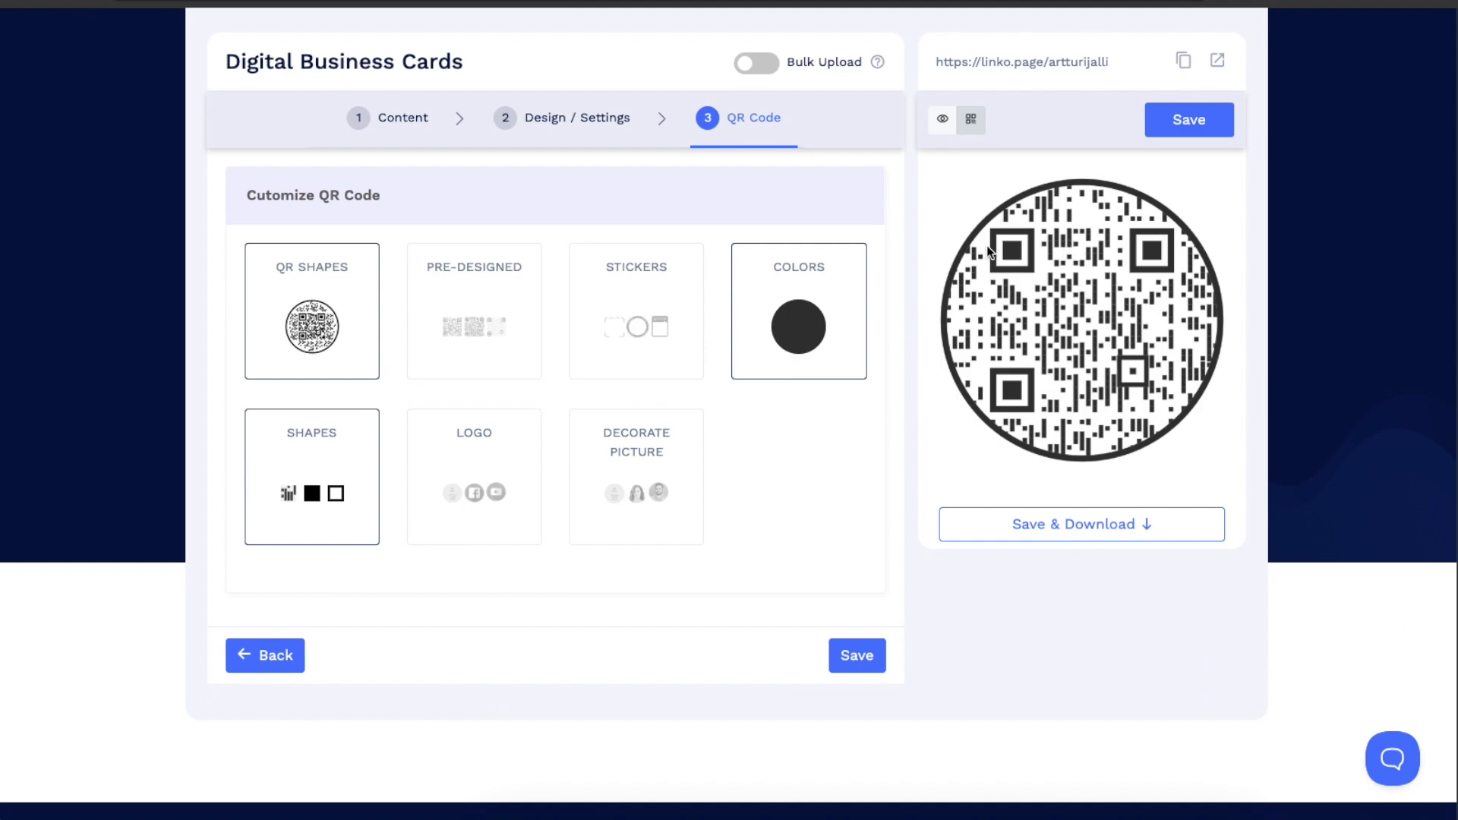
scroll(986, 245, "up", 1)
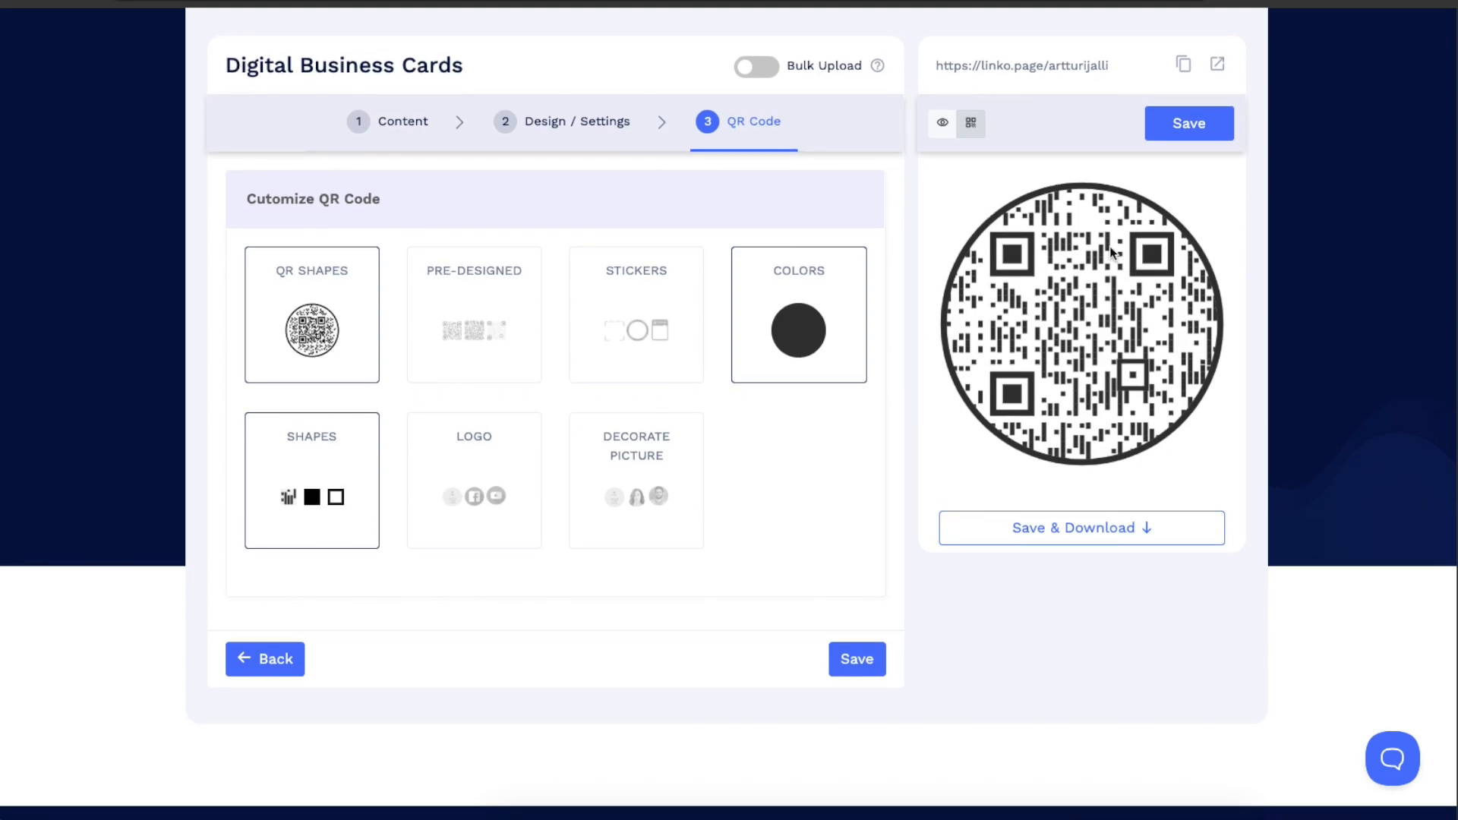
scroll(1109, 246, "up", 1)
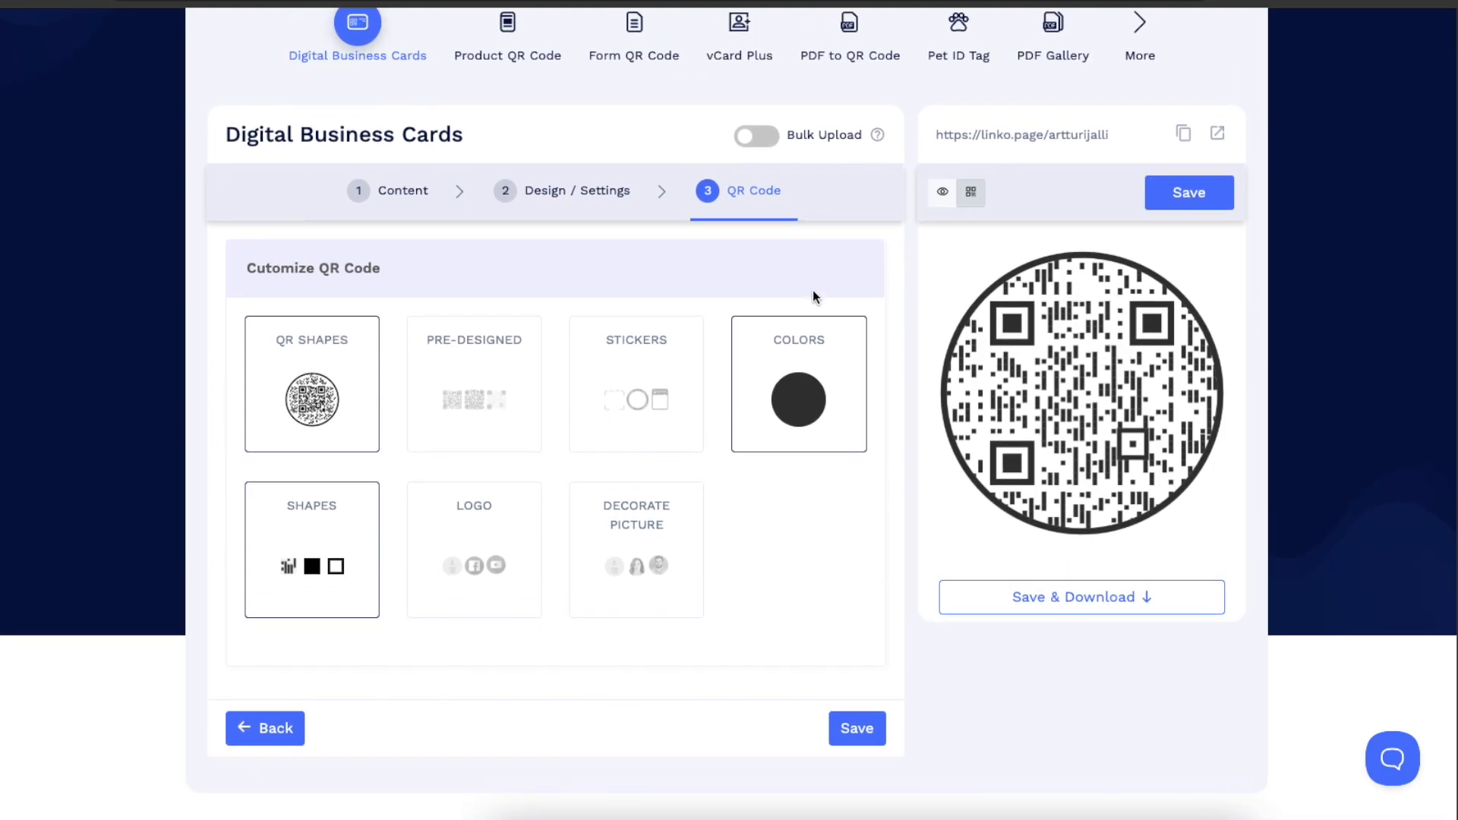
Give the QR code a wavy-badge shape and try the green and plain black pre-designed styles
left_click(320, 388)
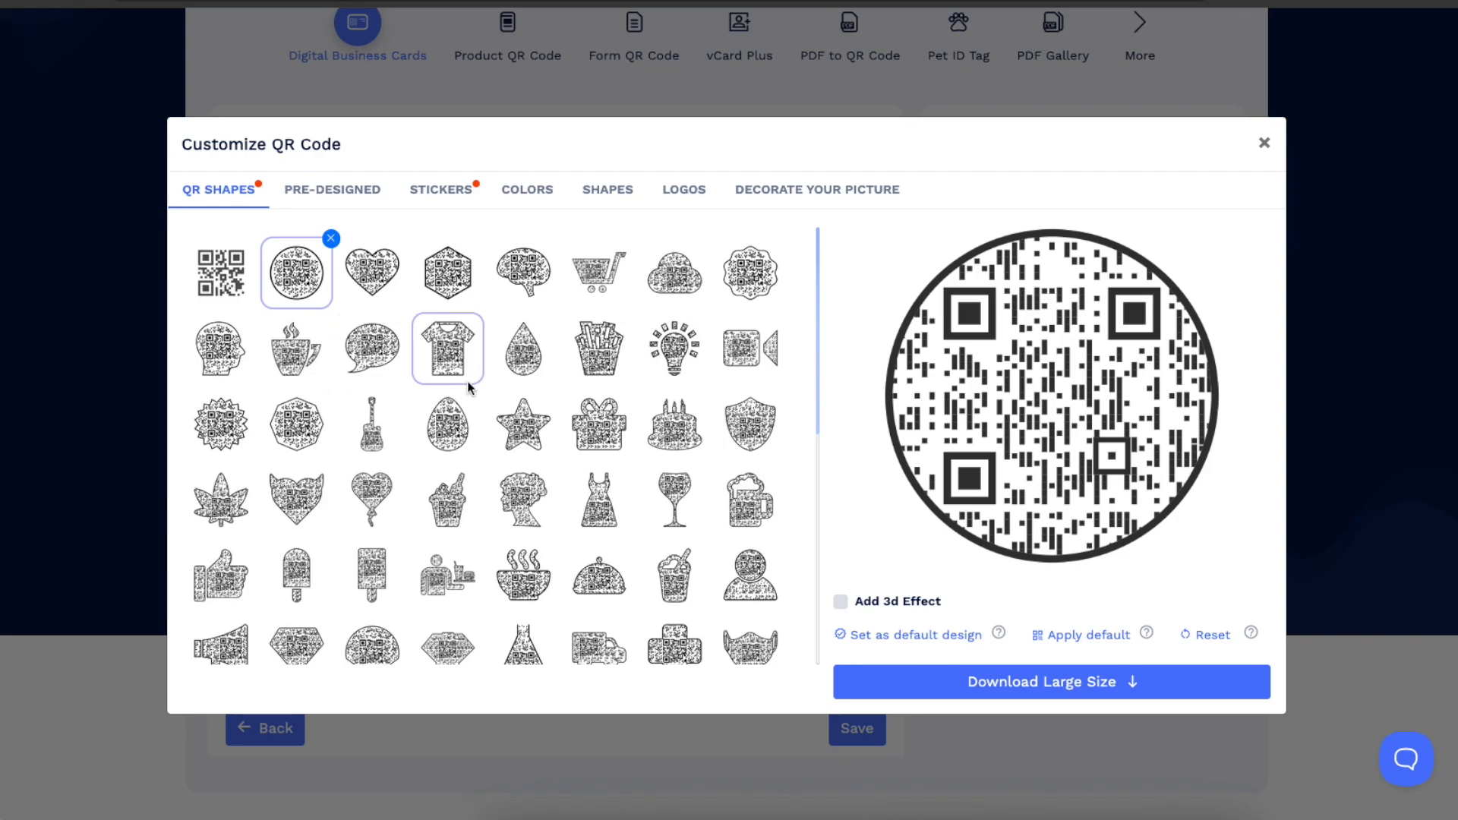
left_click(762, 275)
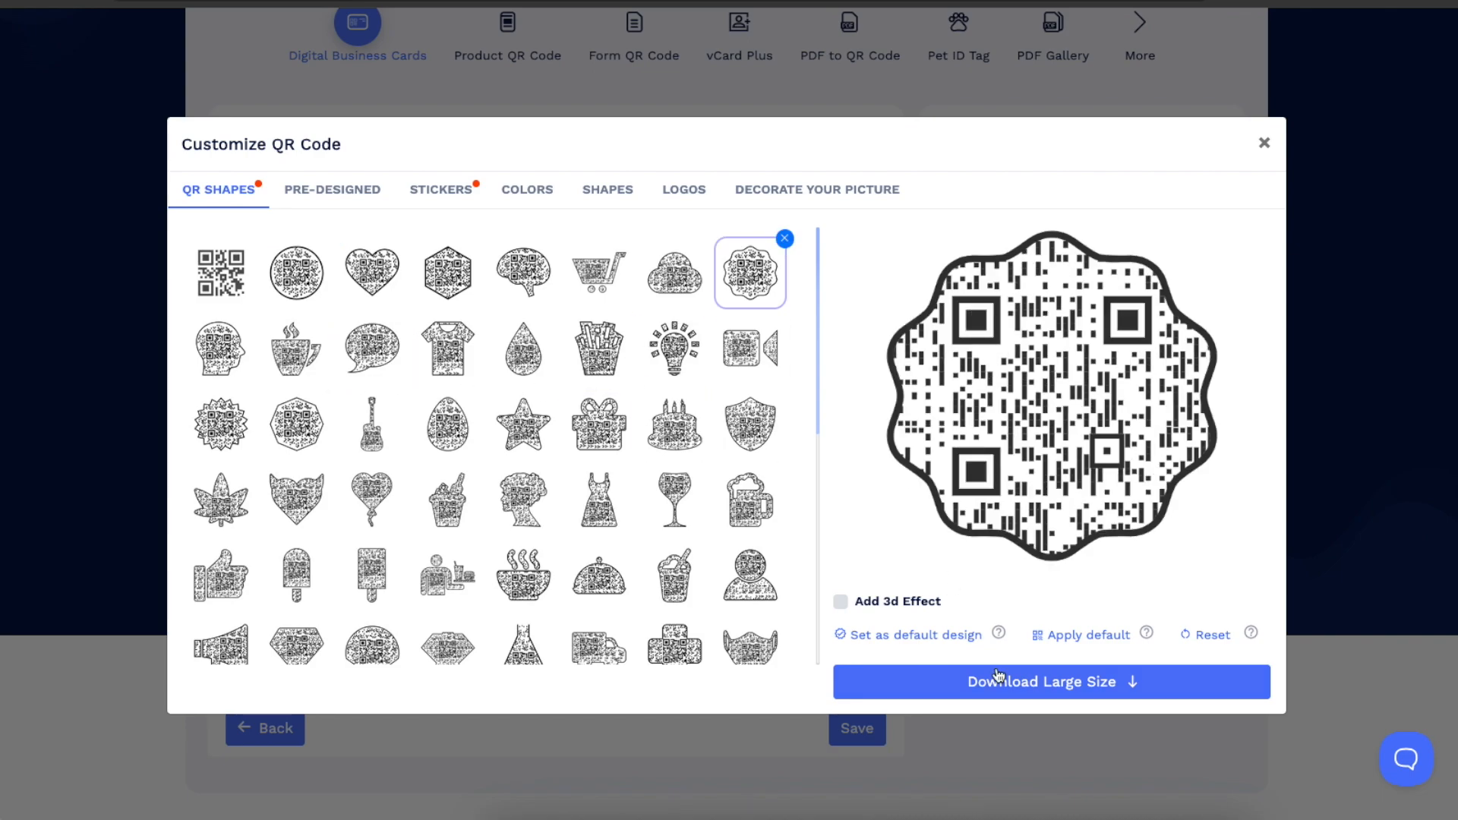
left_click(332, 189)
left_click(373, 272)
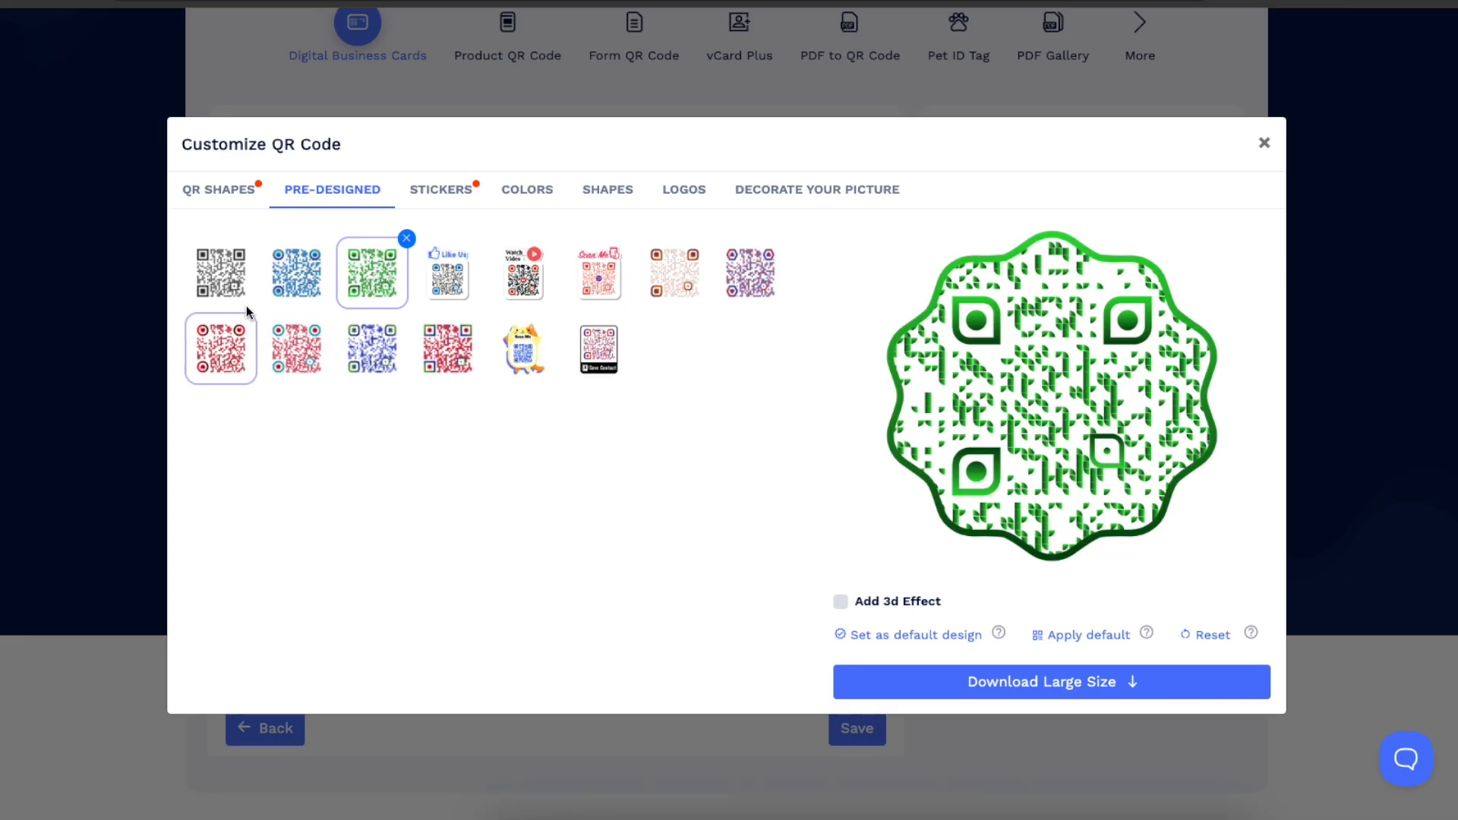
left_click(227, 280)
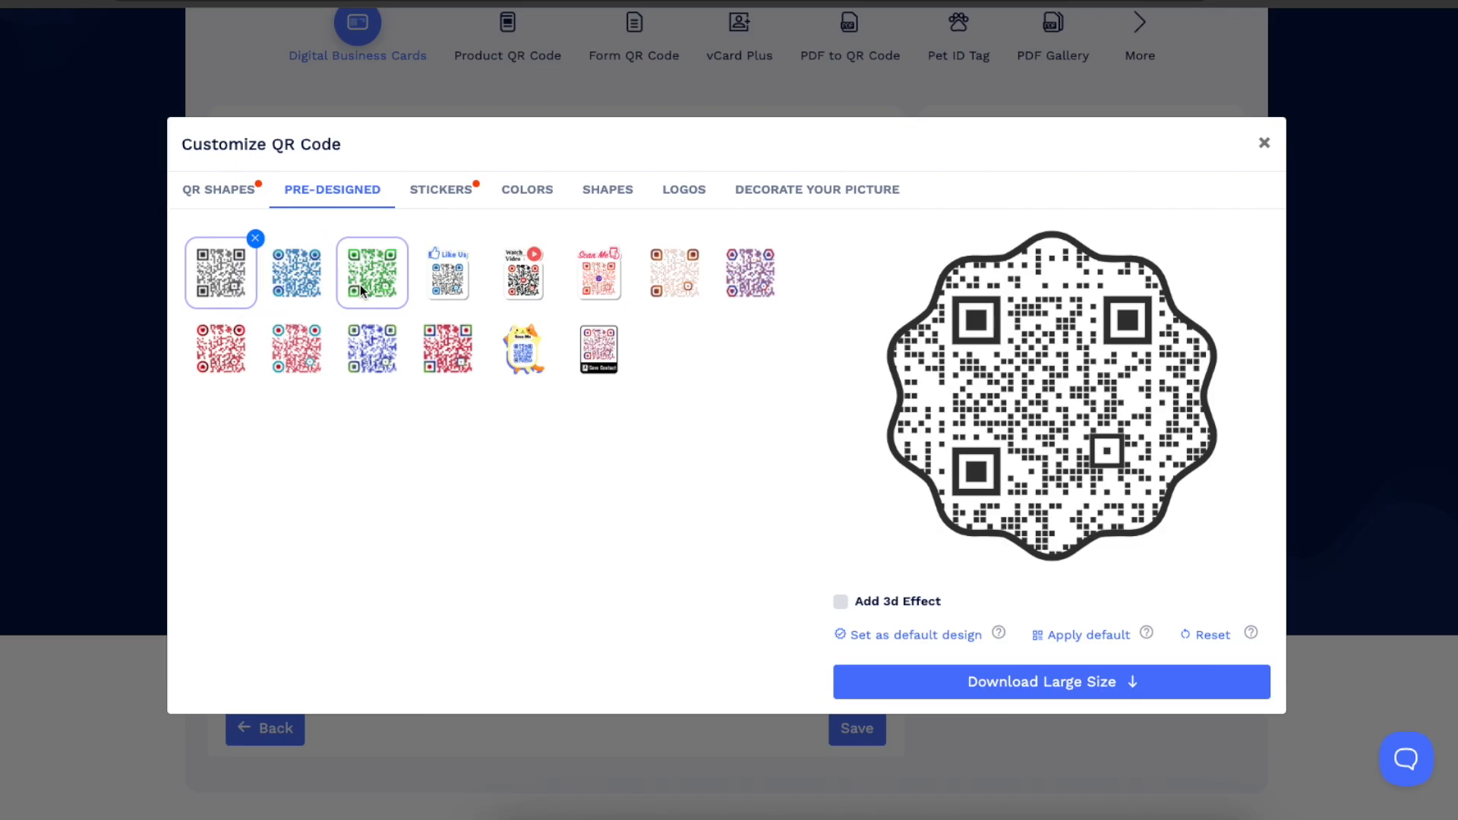
Compare the Watch Video, Like Us and blue pre-designed styles, keeping the plain black design
left_click(524, 285)
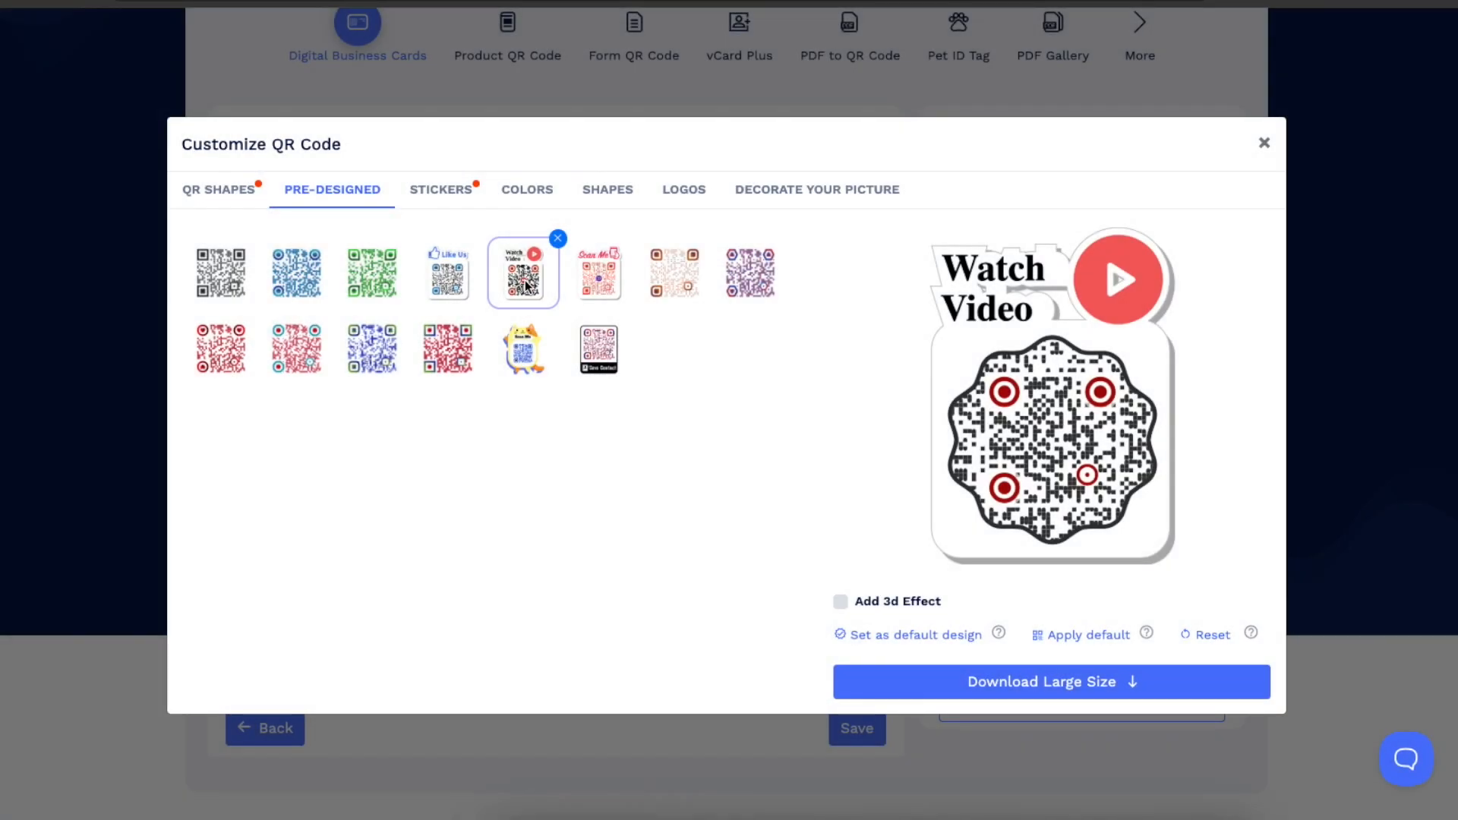
left_click(438, 297)
left_click(519, 282)
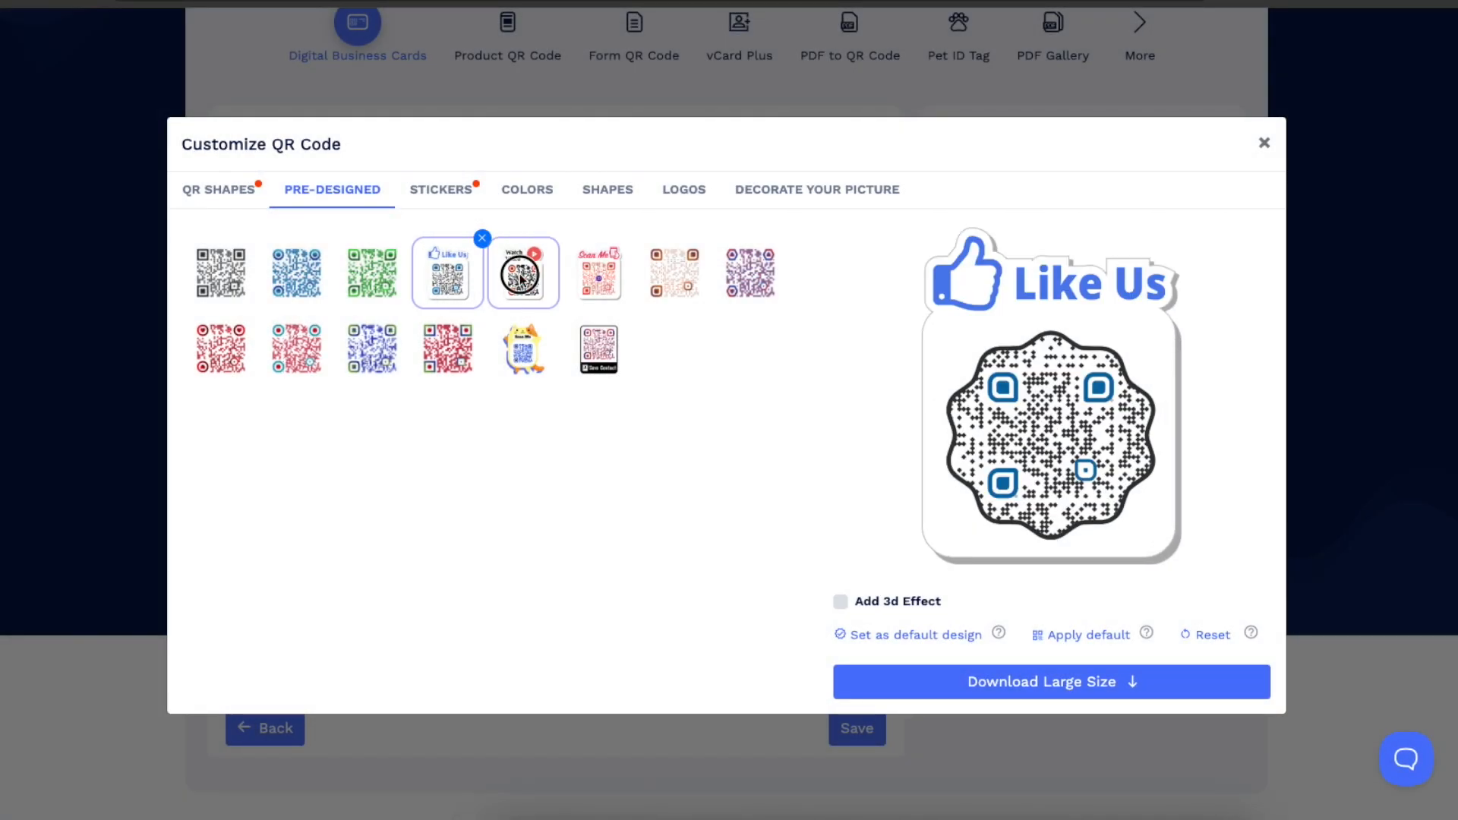
left_click(460, 288)
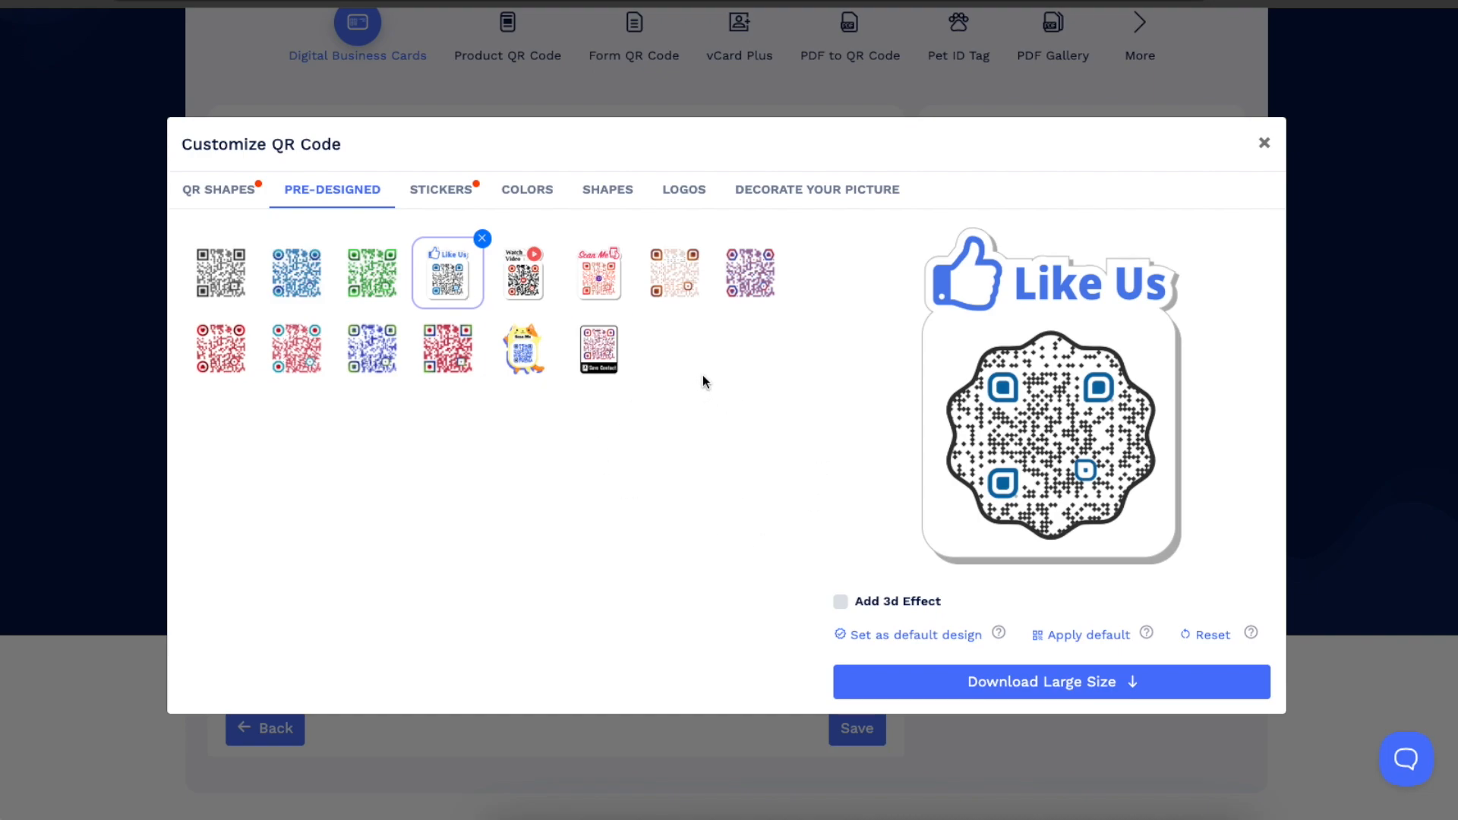
left_click(208, 284)
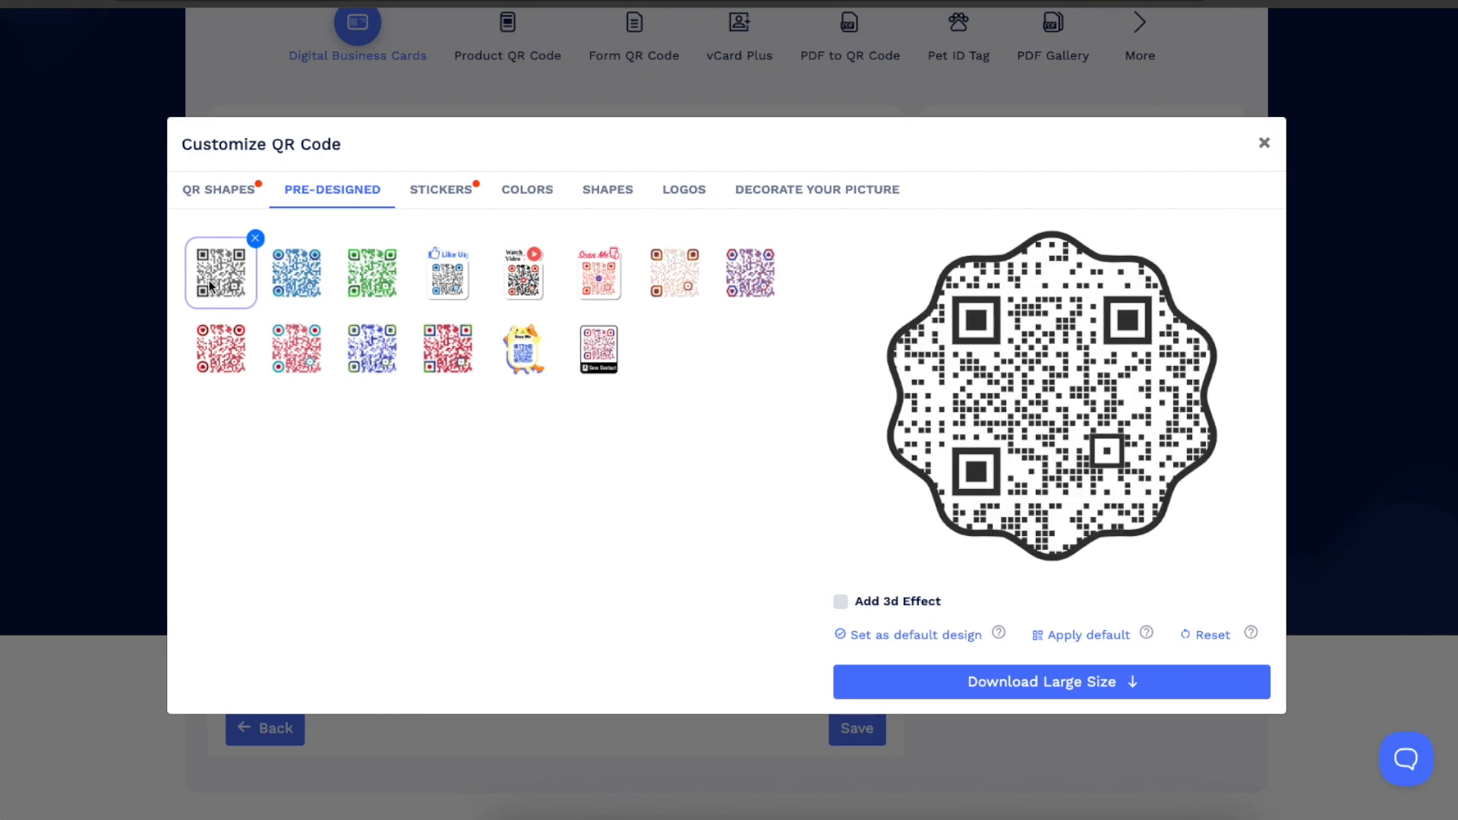
left_click(314, 293)
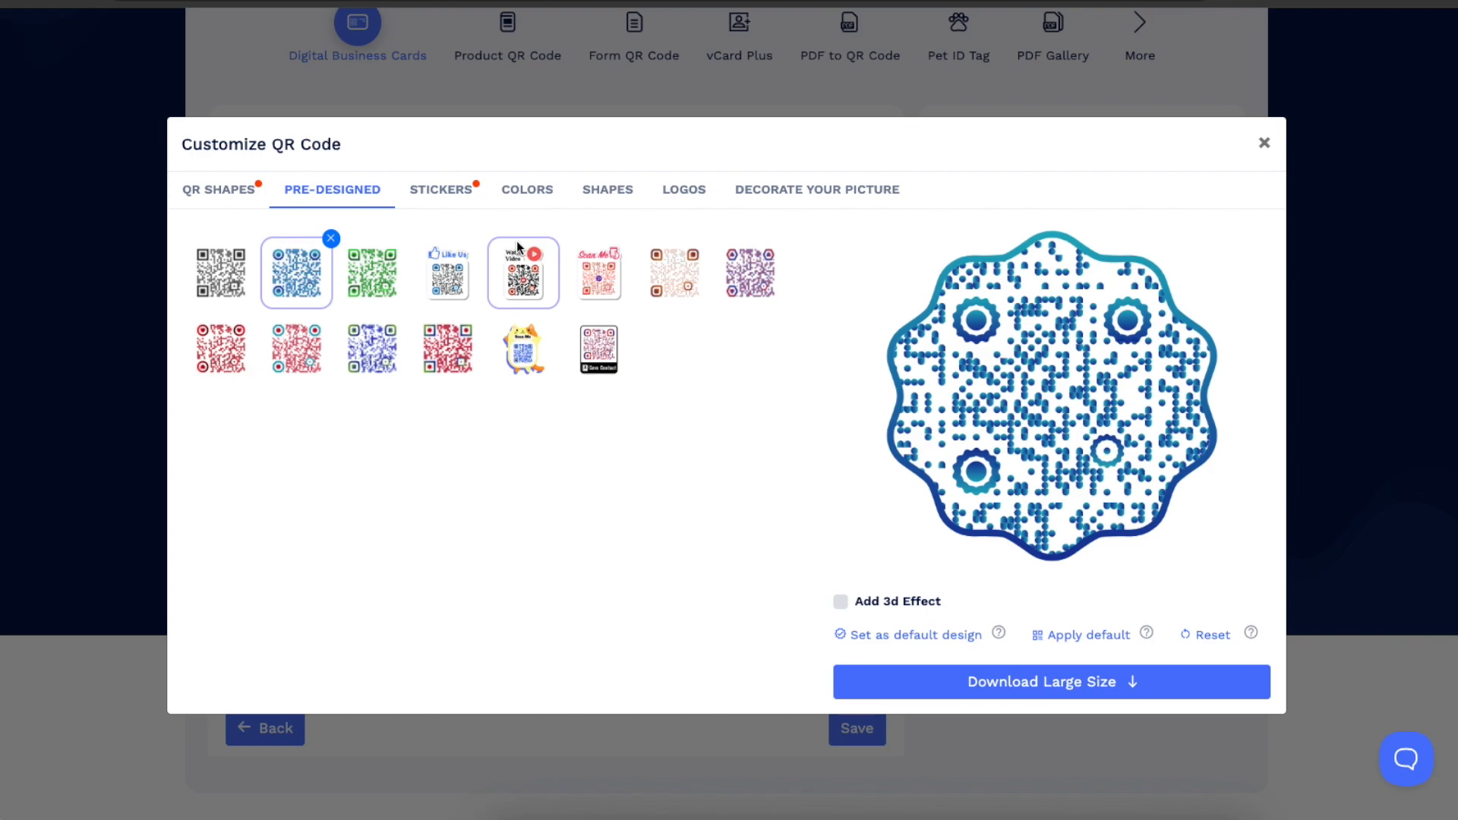
left_click(223, 265)
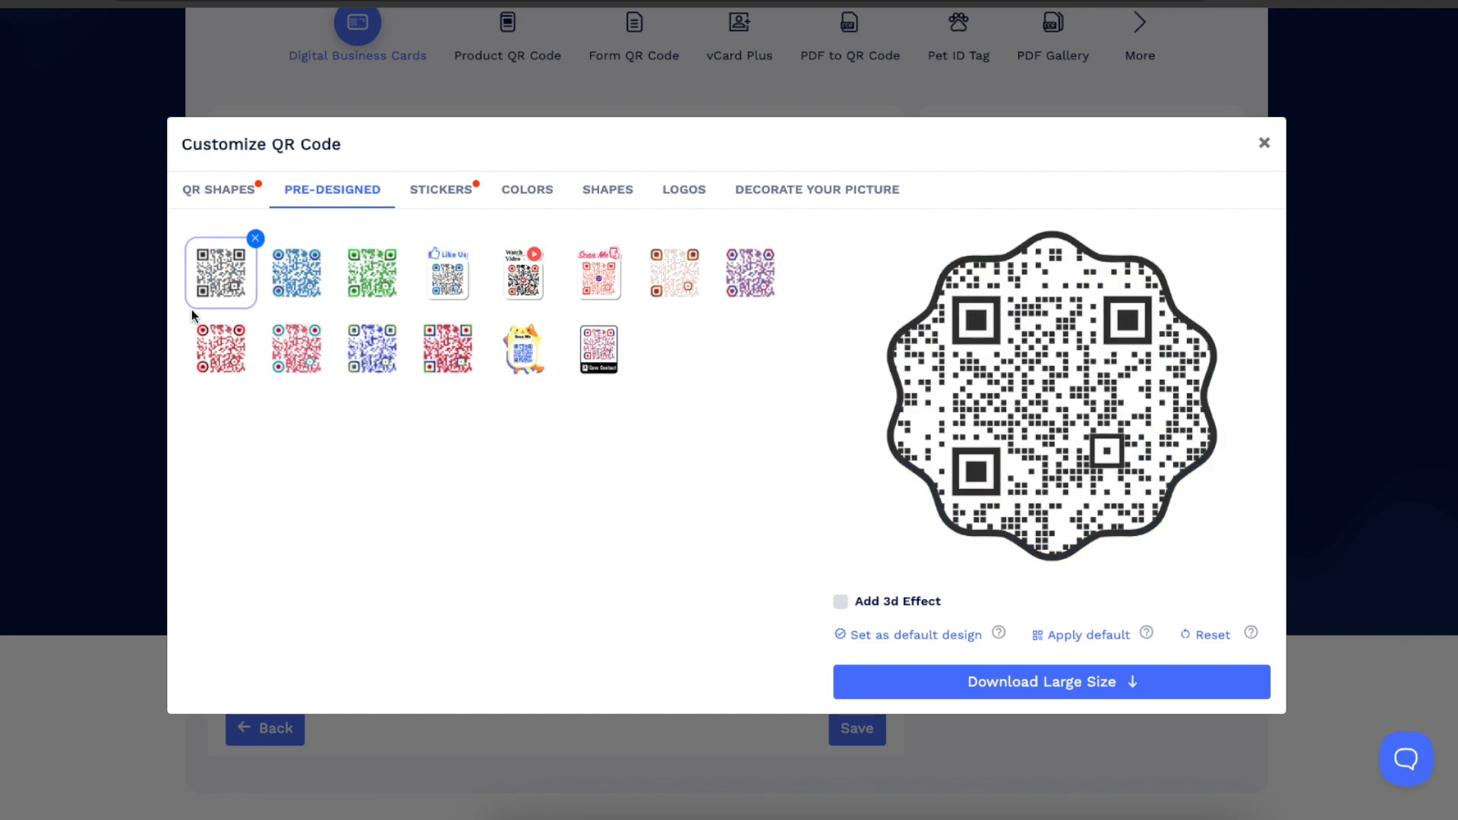
key("Escape")
left_click(612, 394)
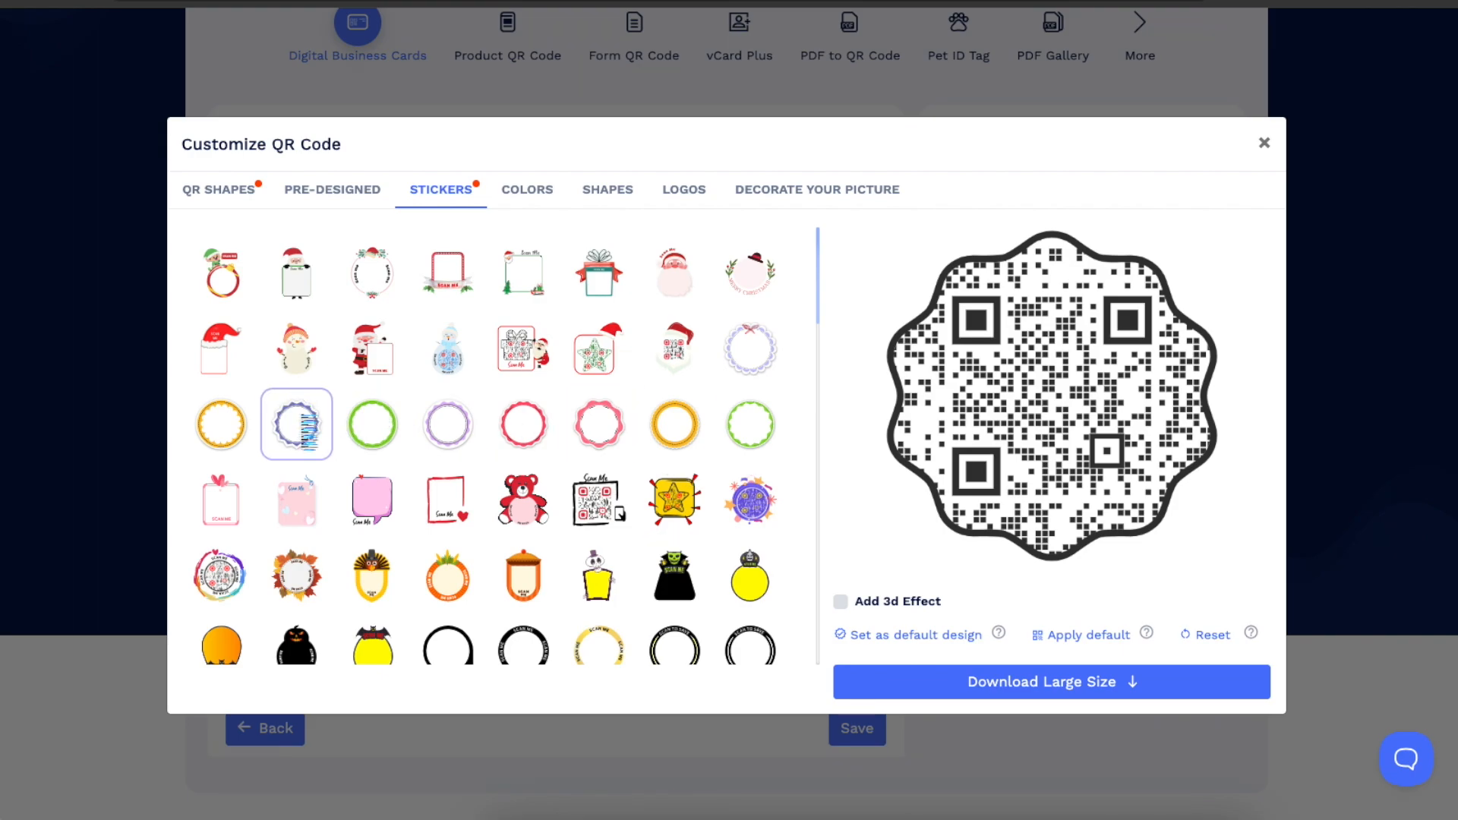
Frame the wavy QR code in the light-blue 'Scan To Save' sticker, then reopen on Colors
left_click(298, 424)
scroll(496, 431, "down", 4)
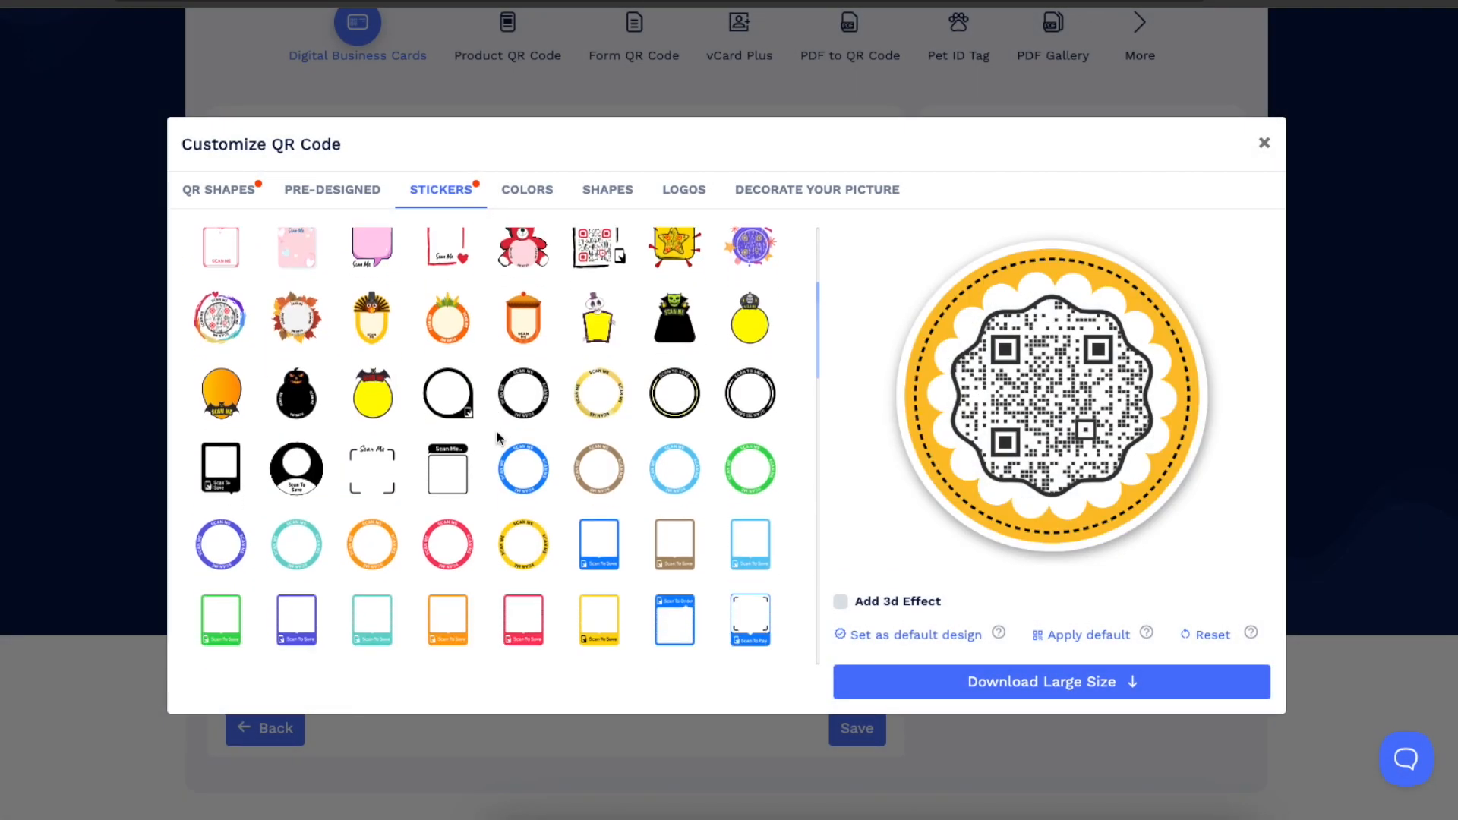
scroll(536, 395, "down", 1)
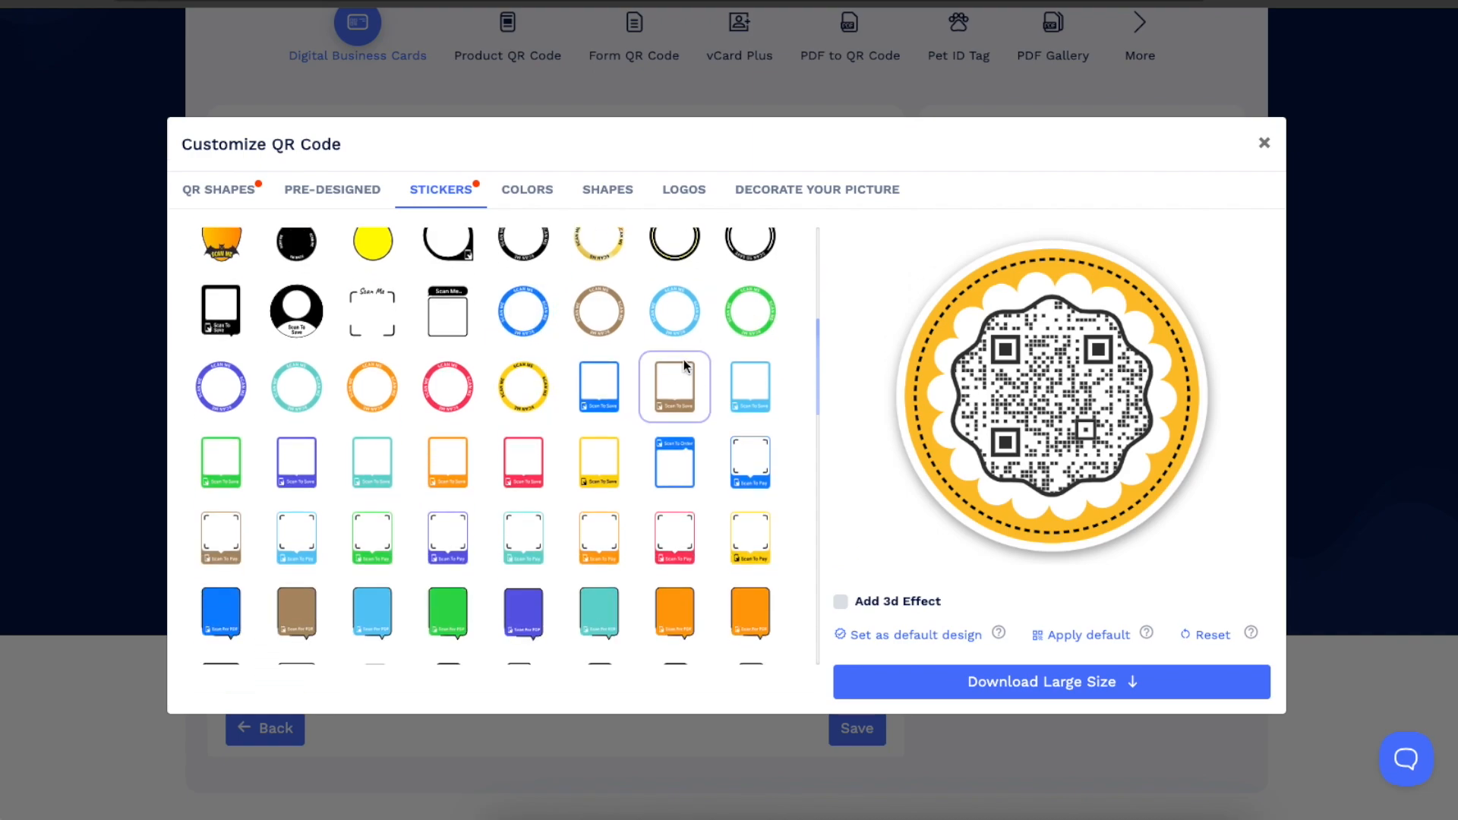
left_click(732, 373)
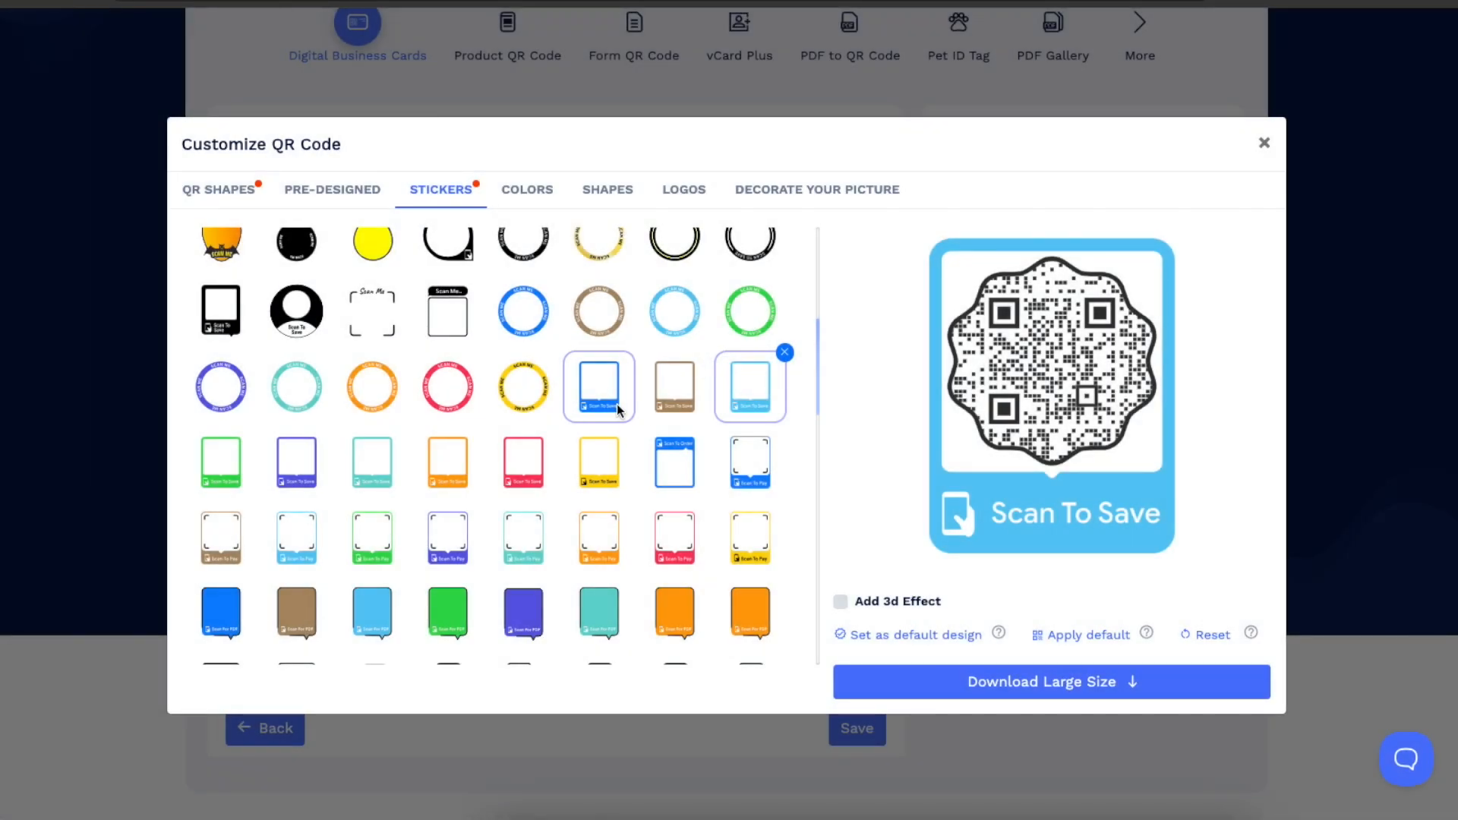
left_click(617, 410)
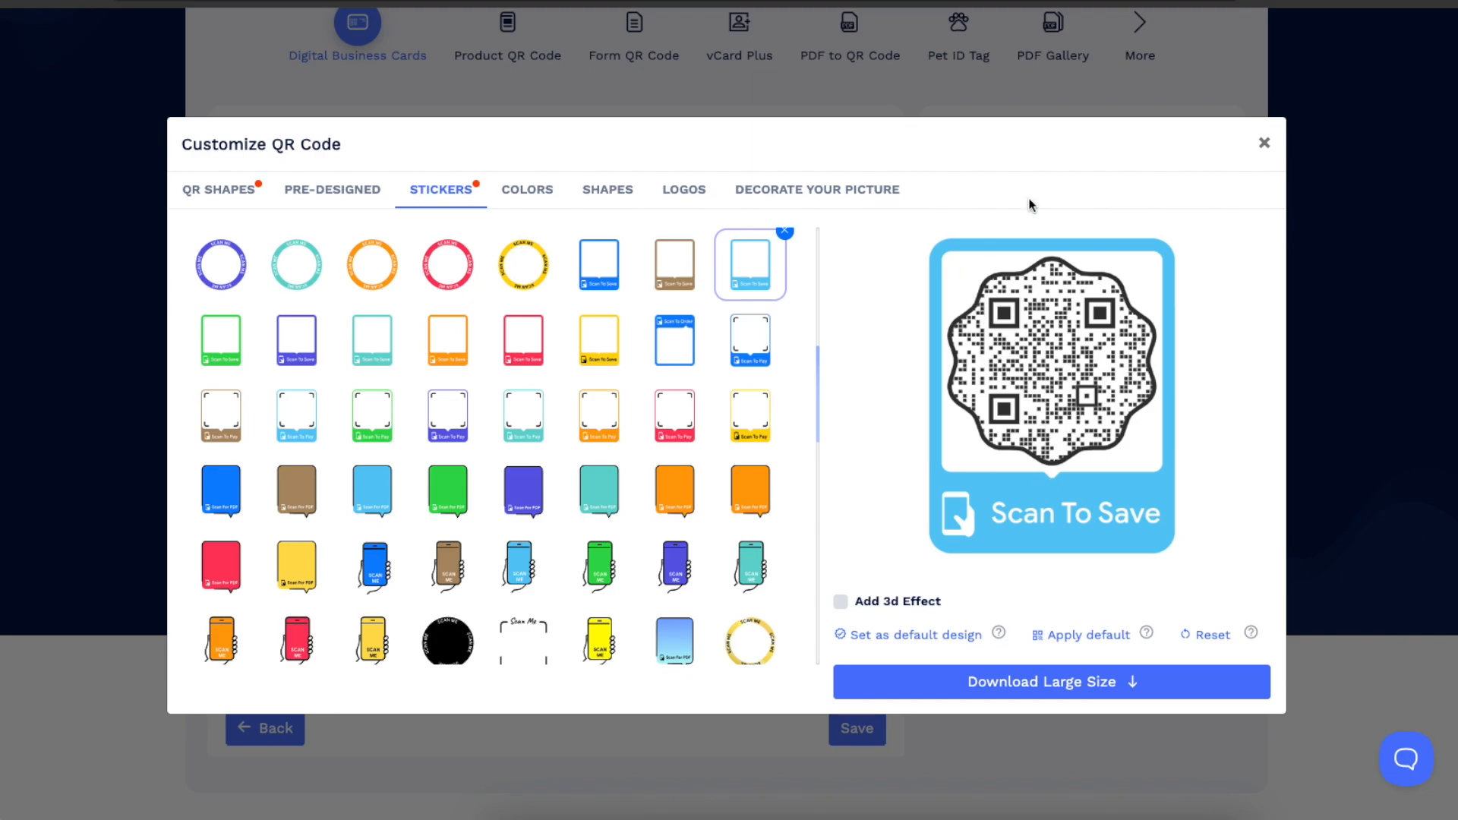
left_click(1264, 144)
left_click(799, 395)
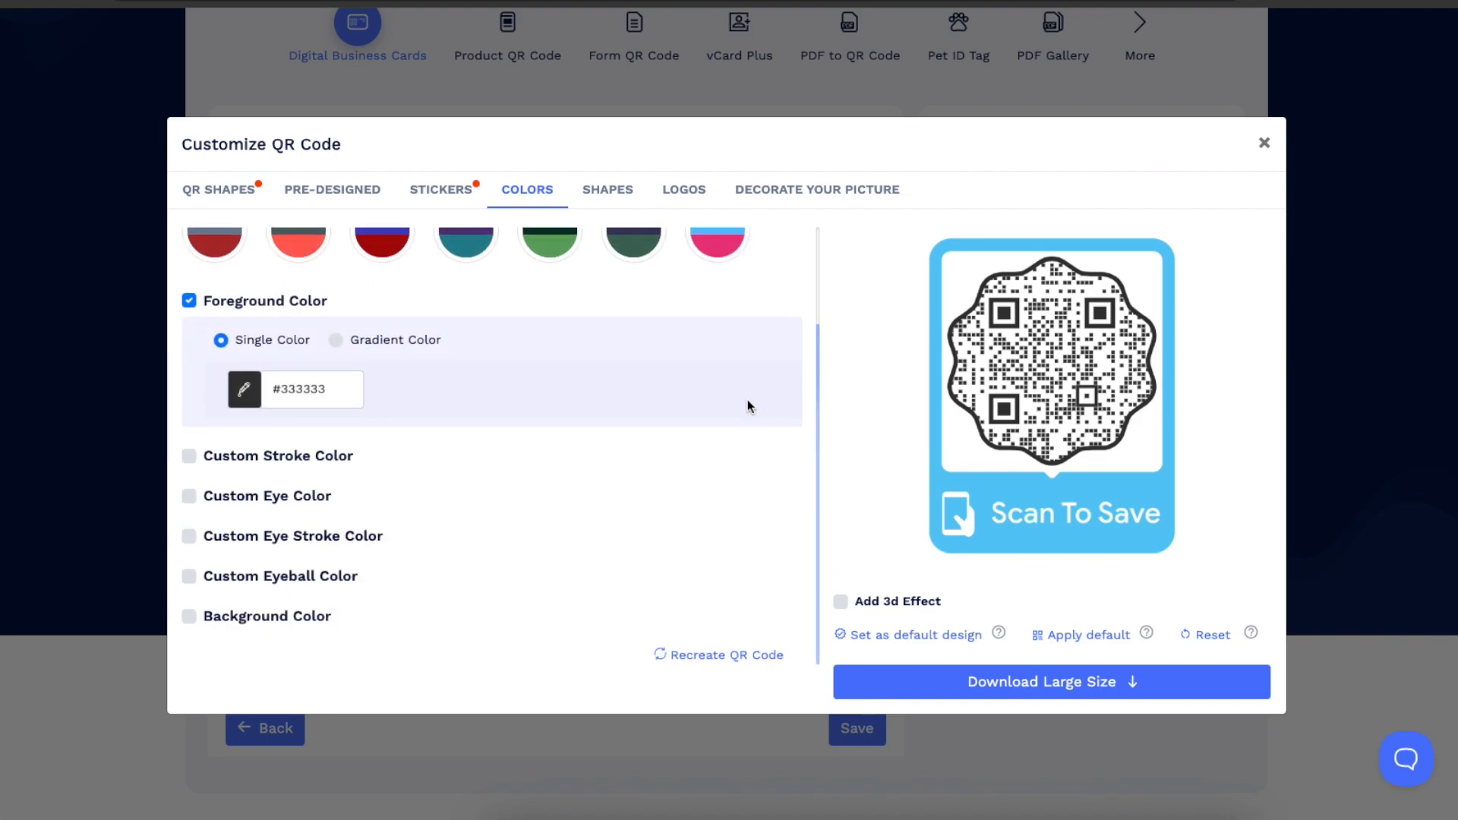
Make the QR code black and try a dotted body pattern with denser scaling
scroll(744, 393, "up", 2)
left_click(727, 369)
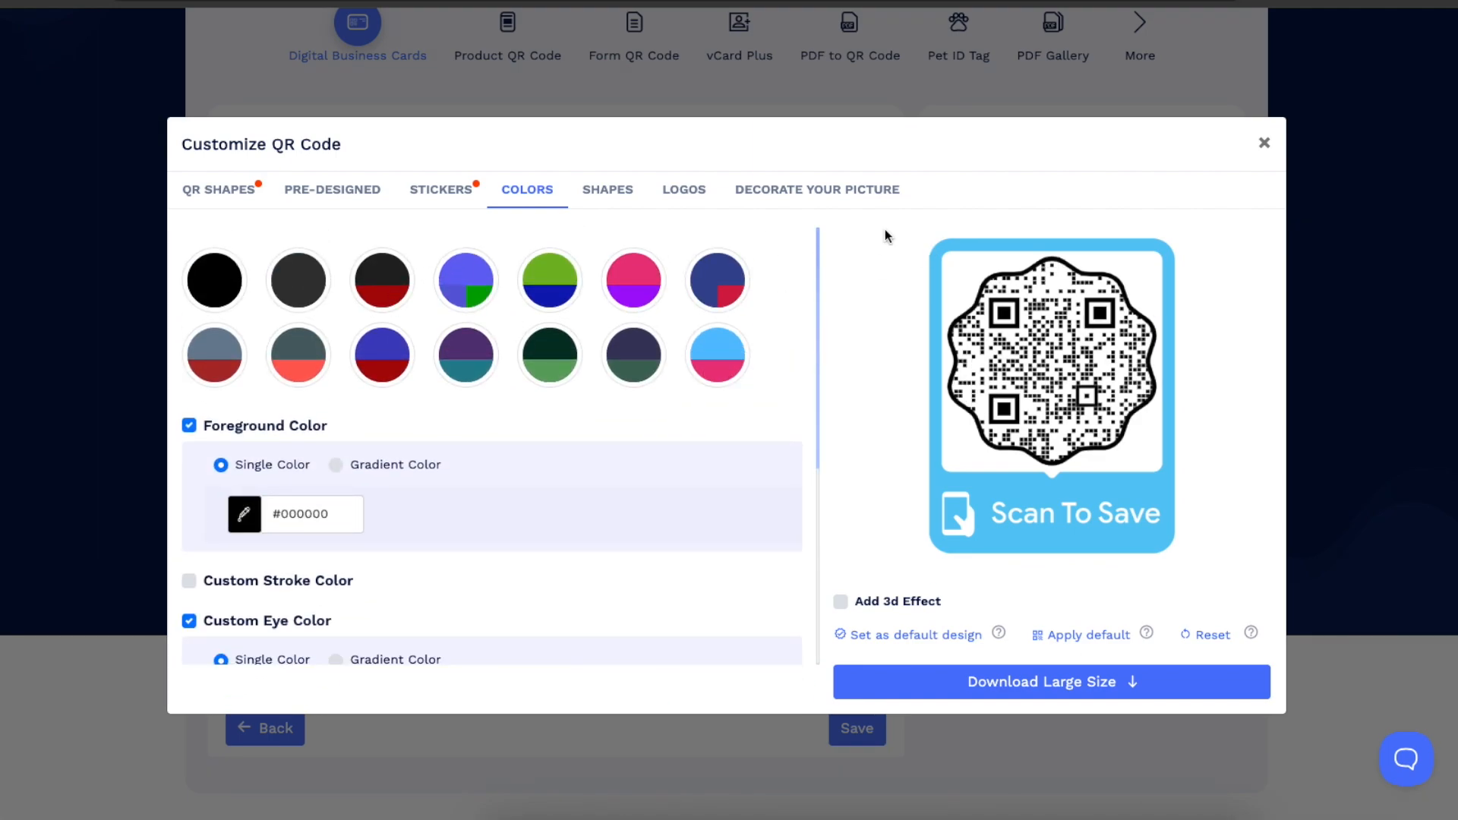
left_click(607, 189)
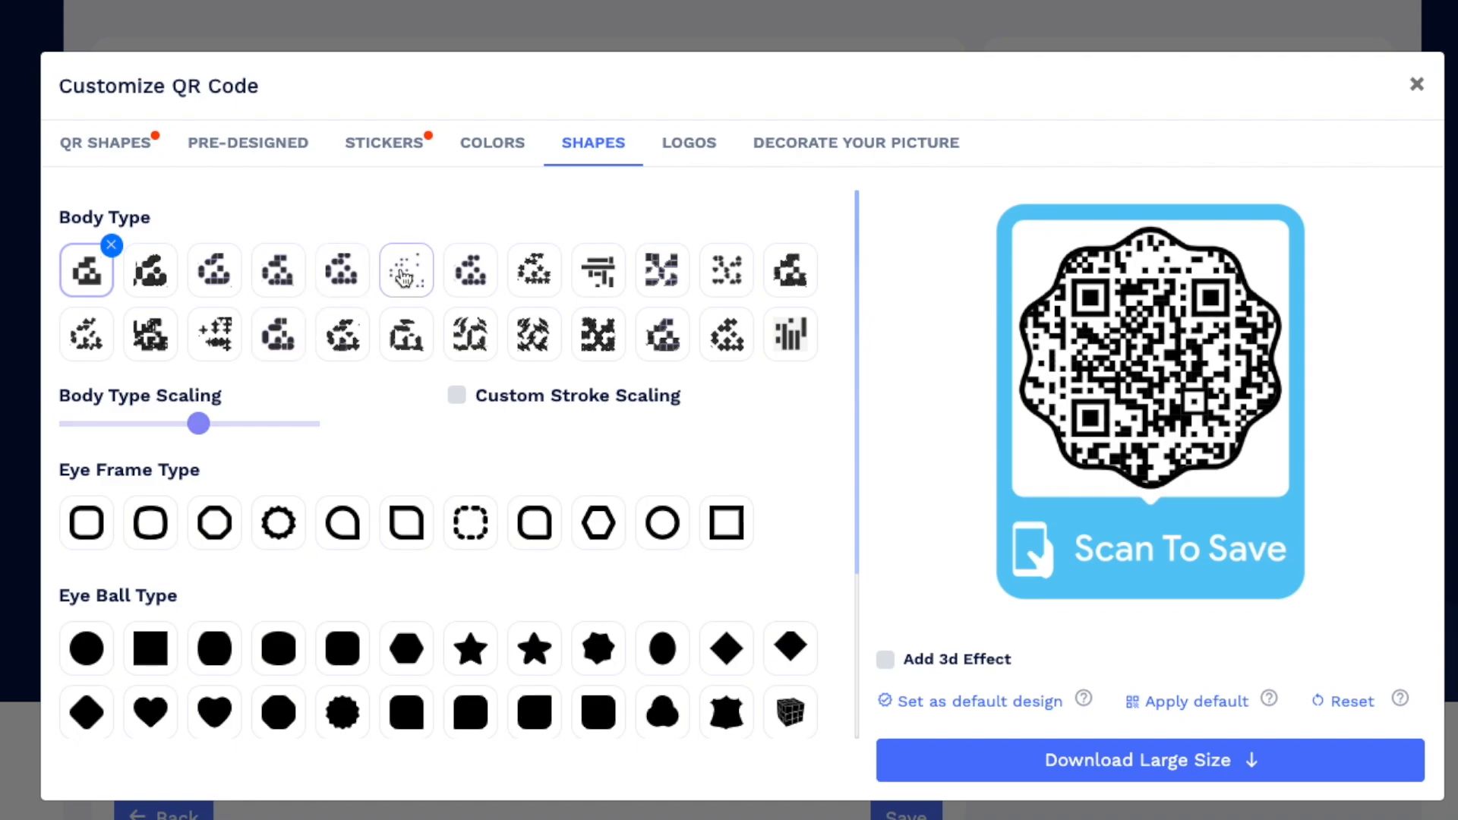
left_click(458, 295)
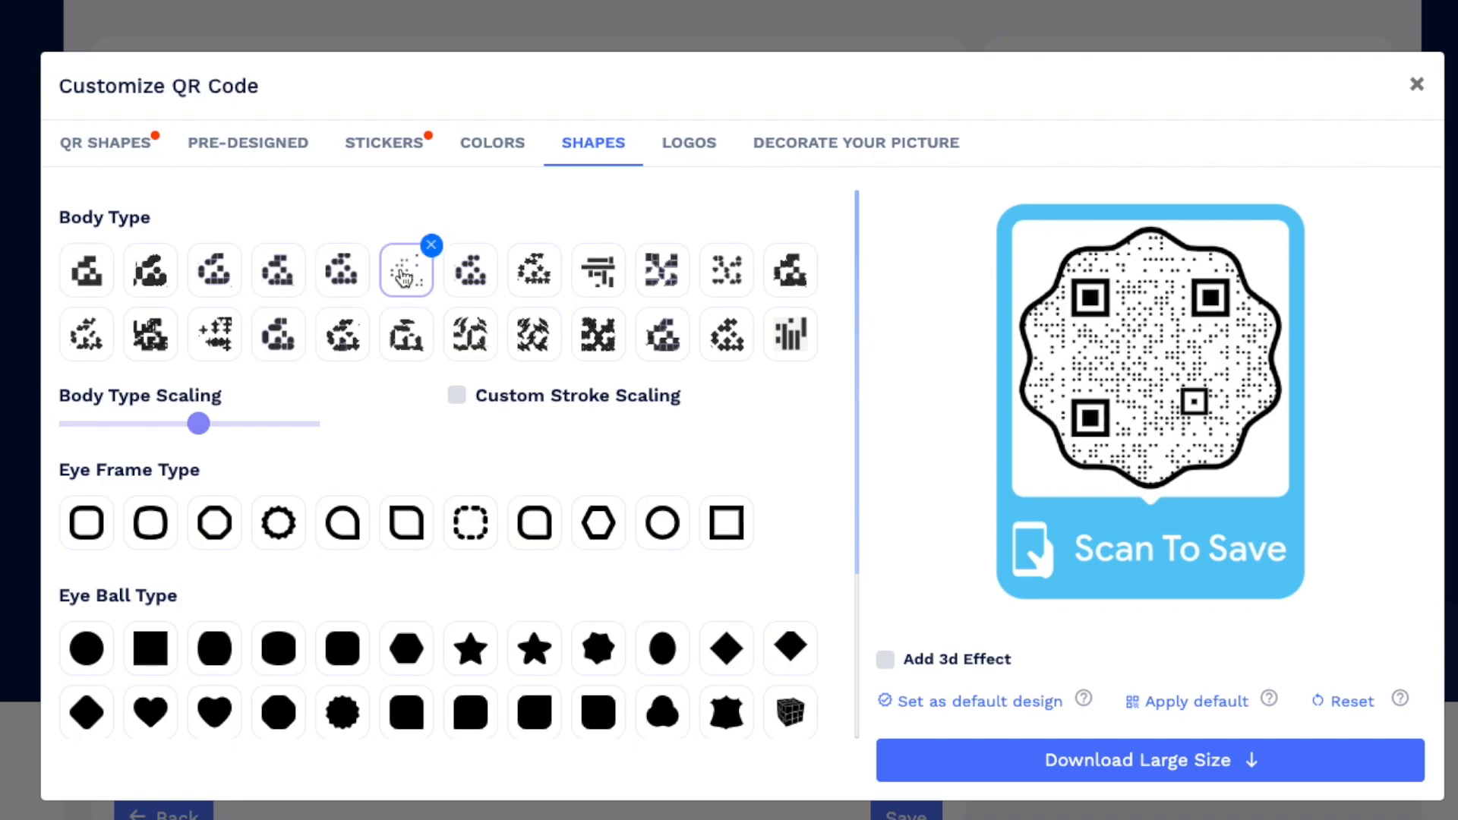
mouse_move(198, 423)
left_mouse_down()
mouse_move(241, 426)
mouse_move(104, 422)
mouse_move(225, 423)
left_mouse_up()
left_click(291, 423)
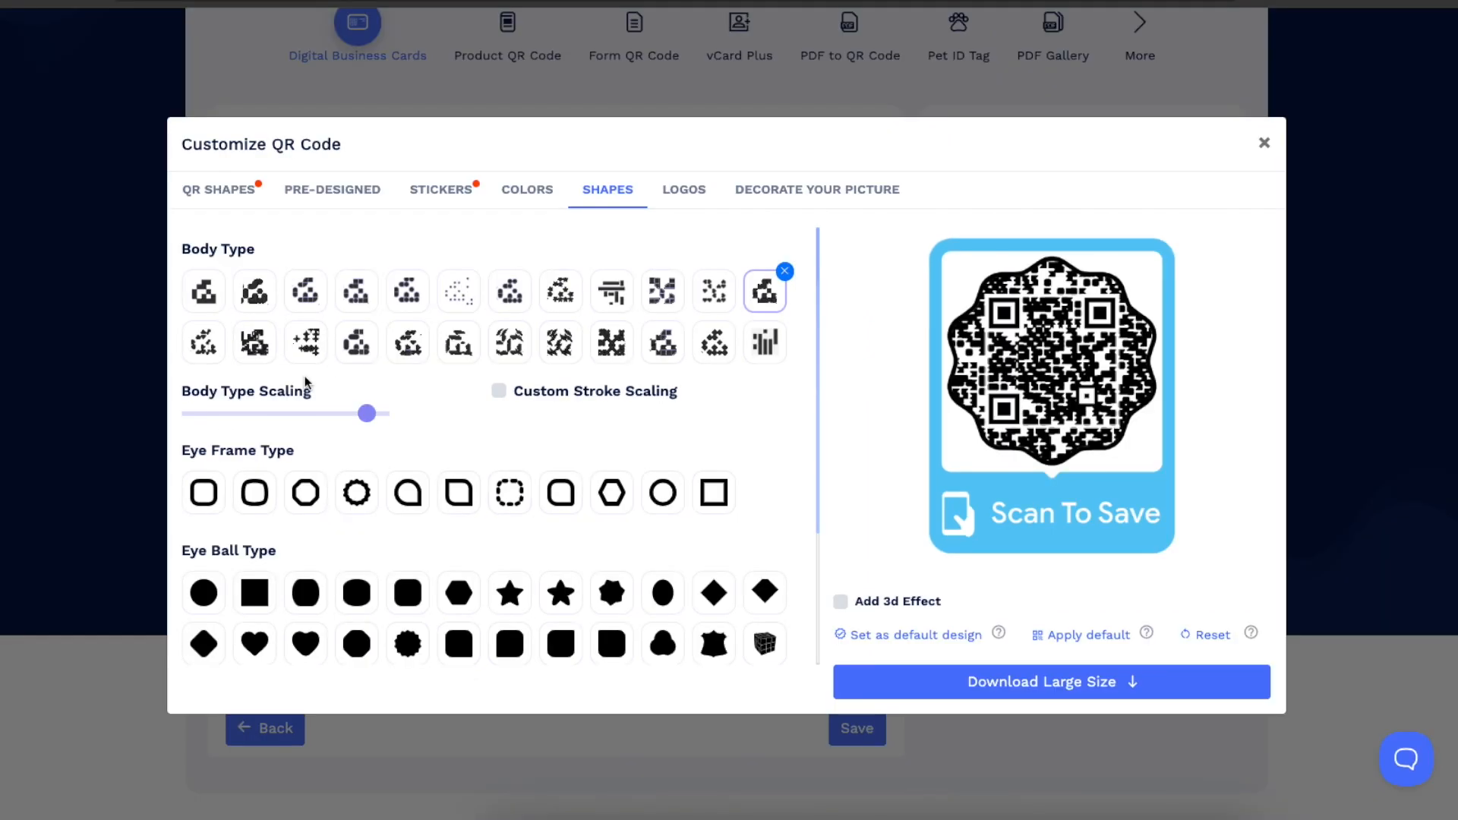
Try two other body patterns, then settle on the first pattern with slightly reduced scaling
left_click(615, 347)
mouse_move(294, 414)
left_mouse_down()
mouse_move(314, 416)
mouse_move(302, 415)
left_mouse_up()
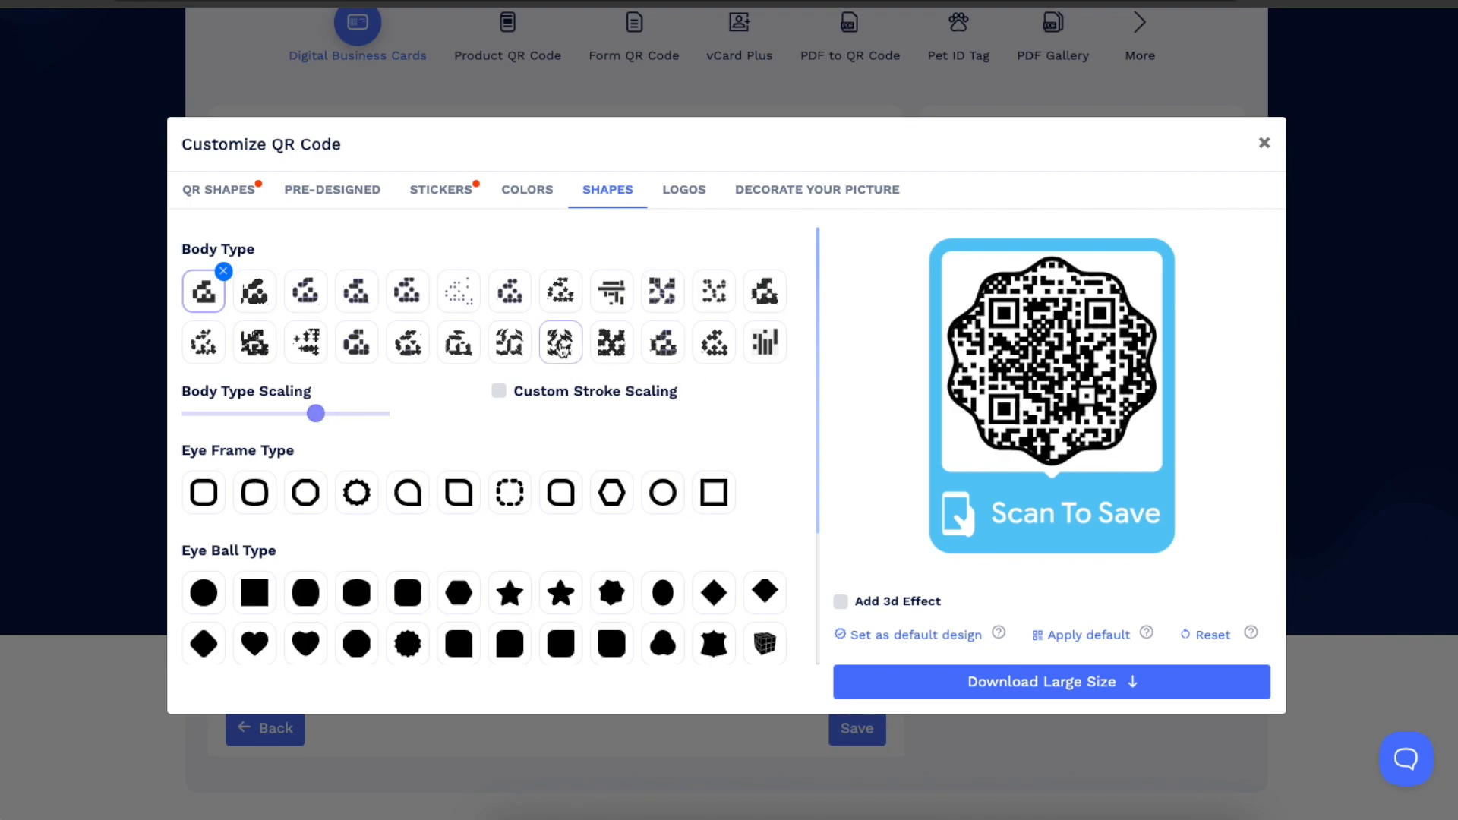
left_click(568, 342)
left_click_drag(325, 412, 382, 413)
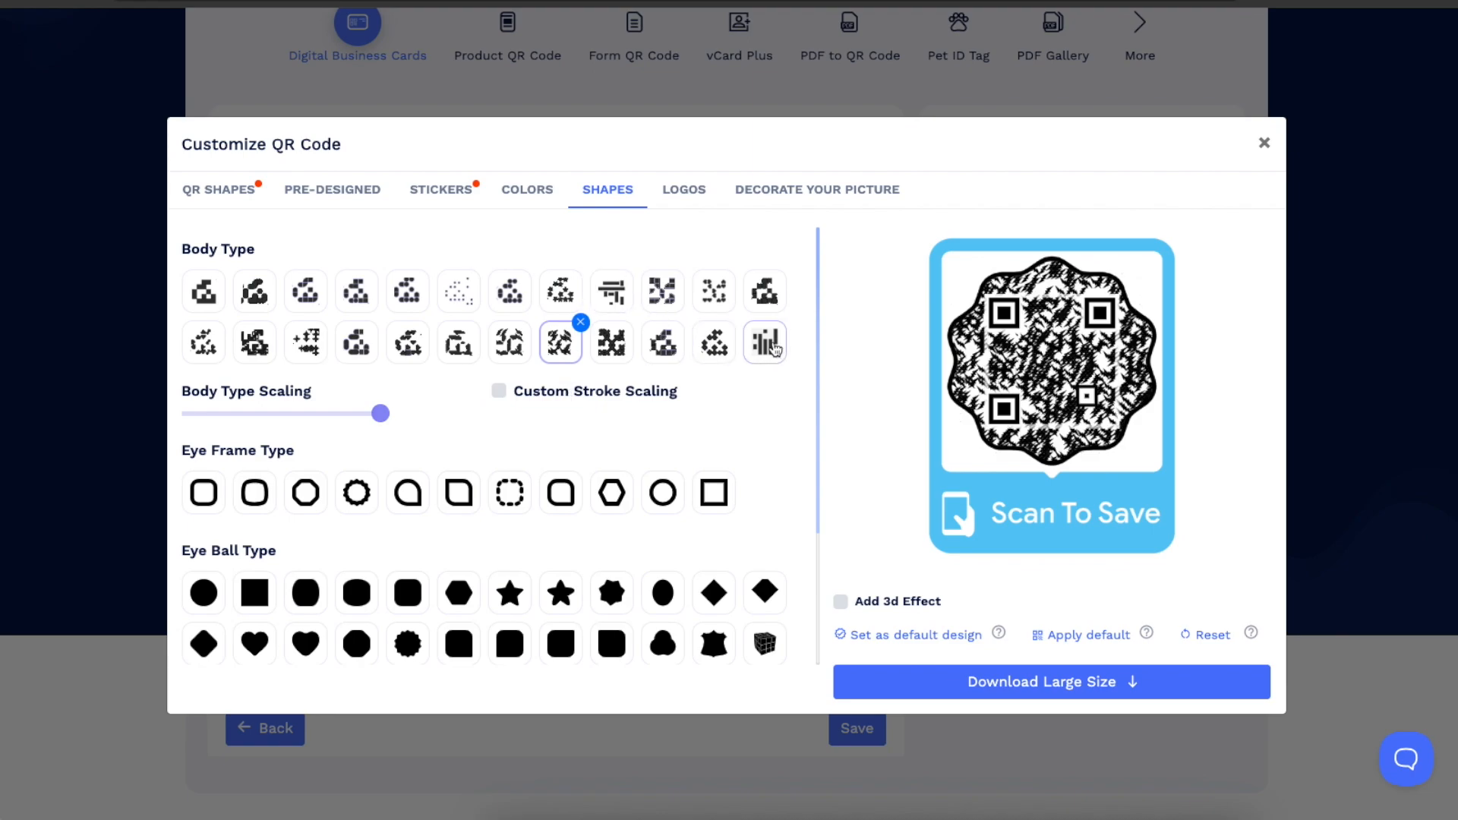
left_click(204, 290)
left_click_drag(381, 413, 341, 413)
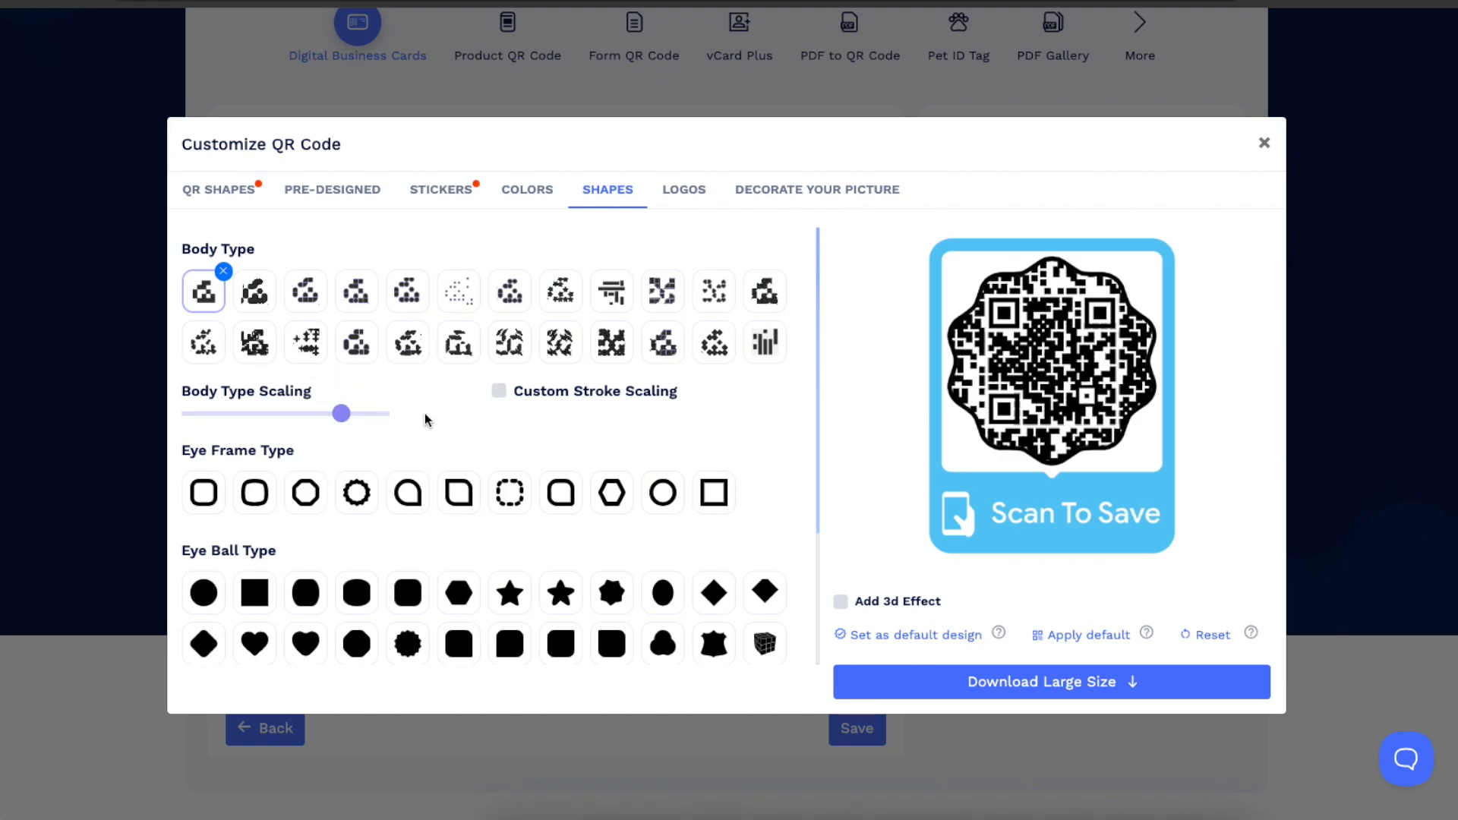
left_click(683, 189)
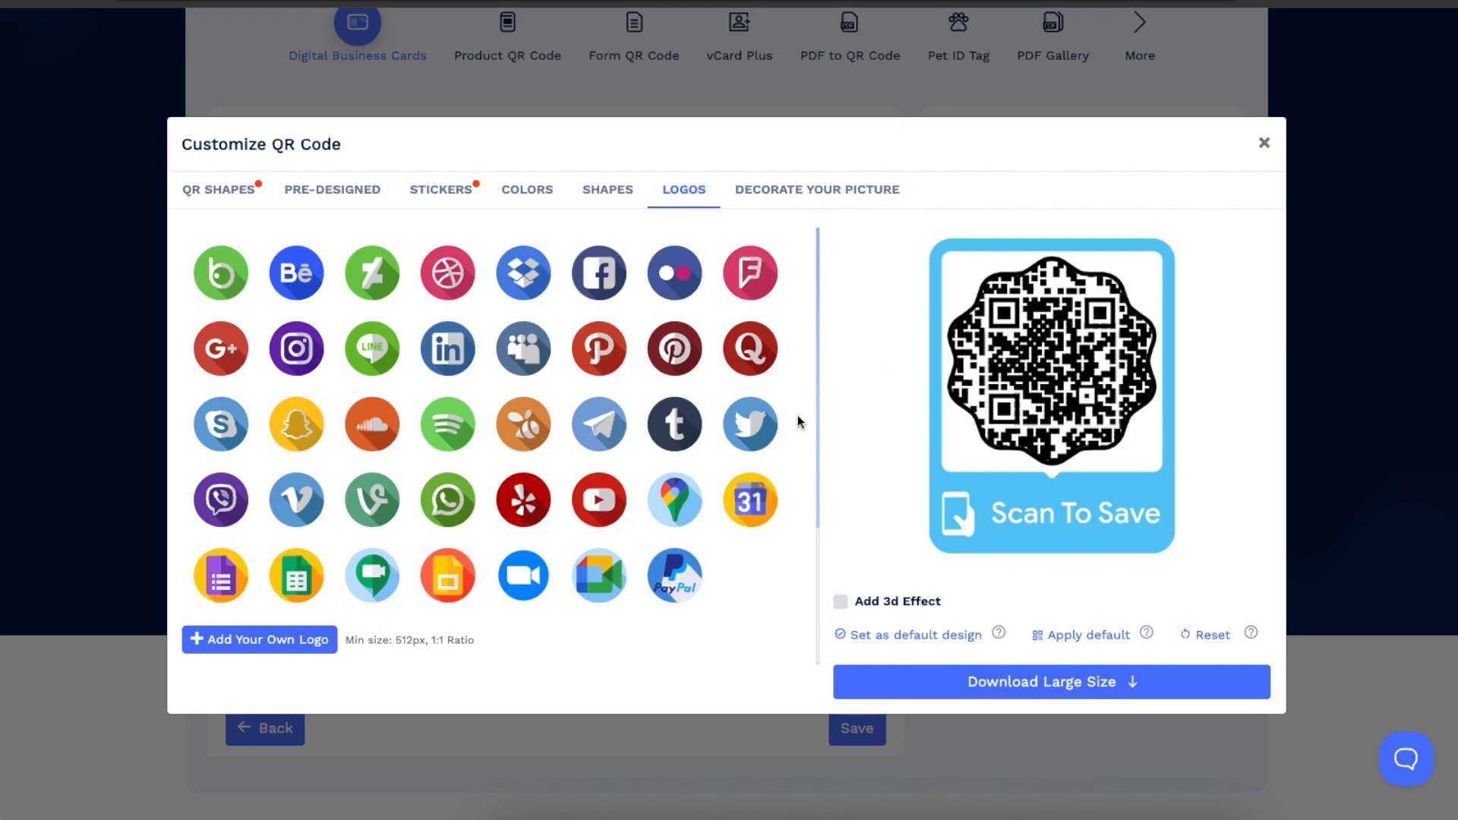
Put the MySpace logo in the QR code's centre instead of Twitter, then close the logo window
left_click(749, 426)
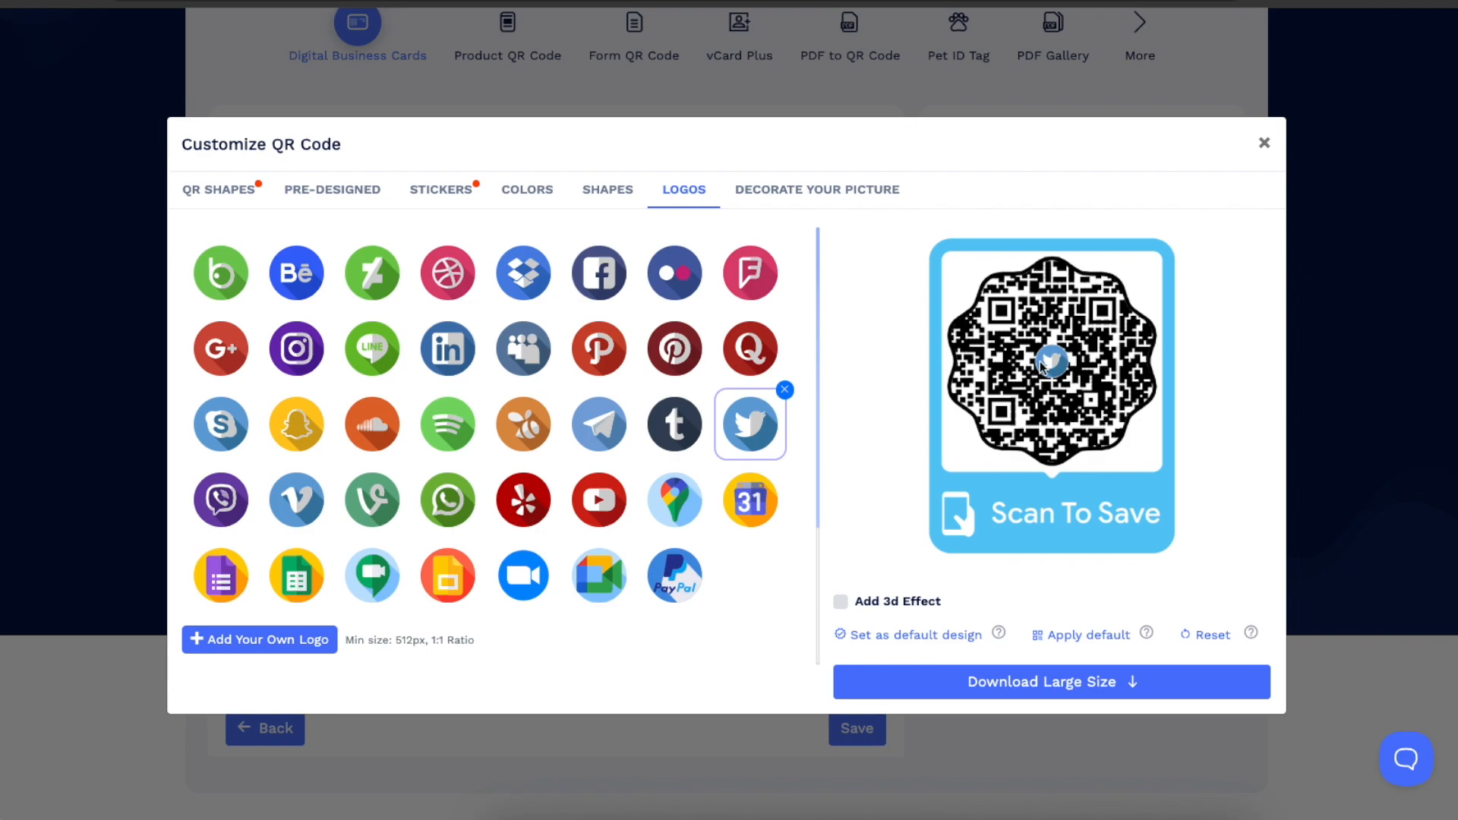
left_click(523, 348)
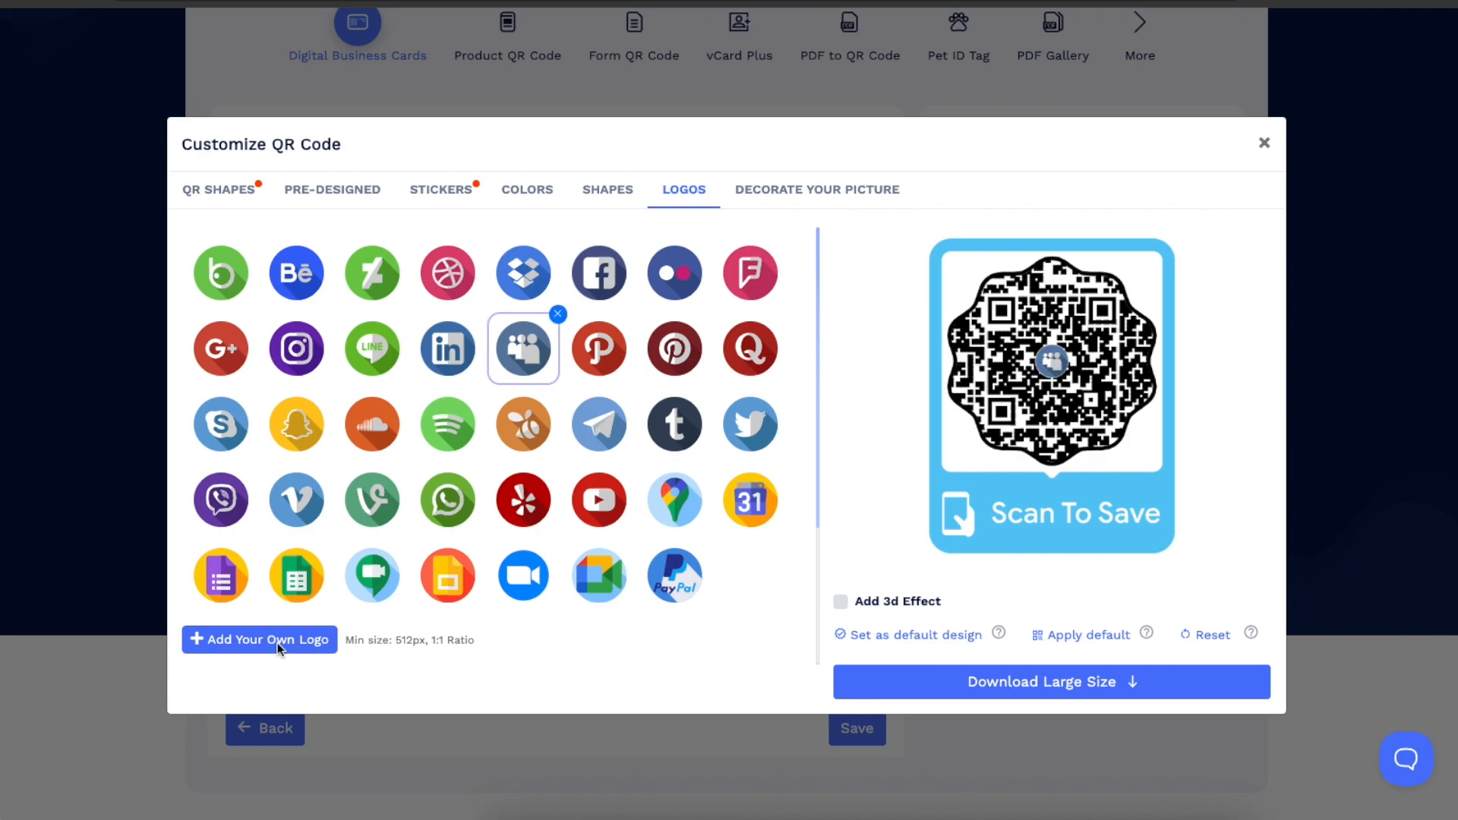
left_click(1276, 142)
left_click(626, 543)
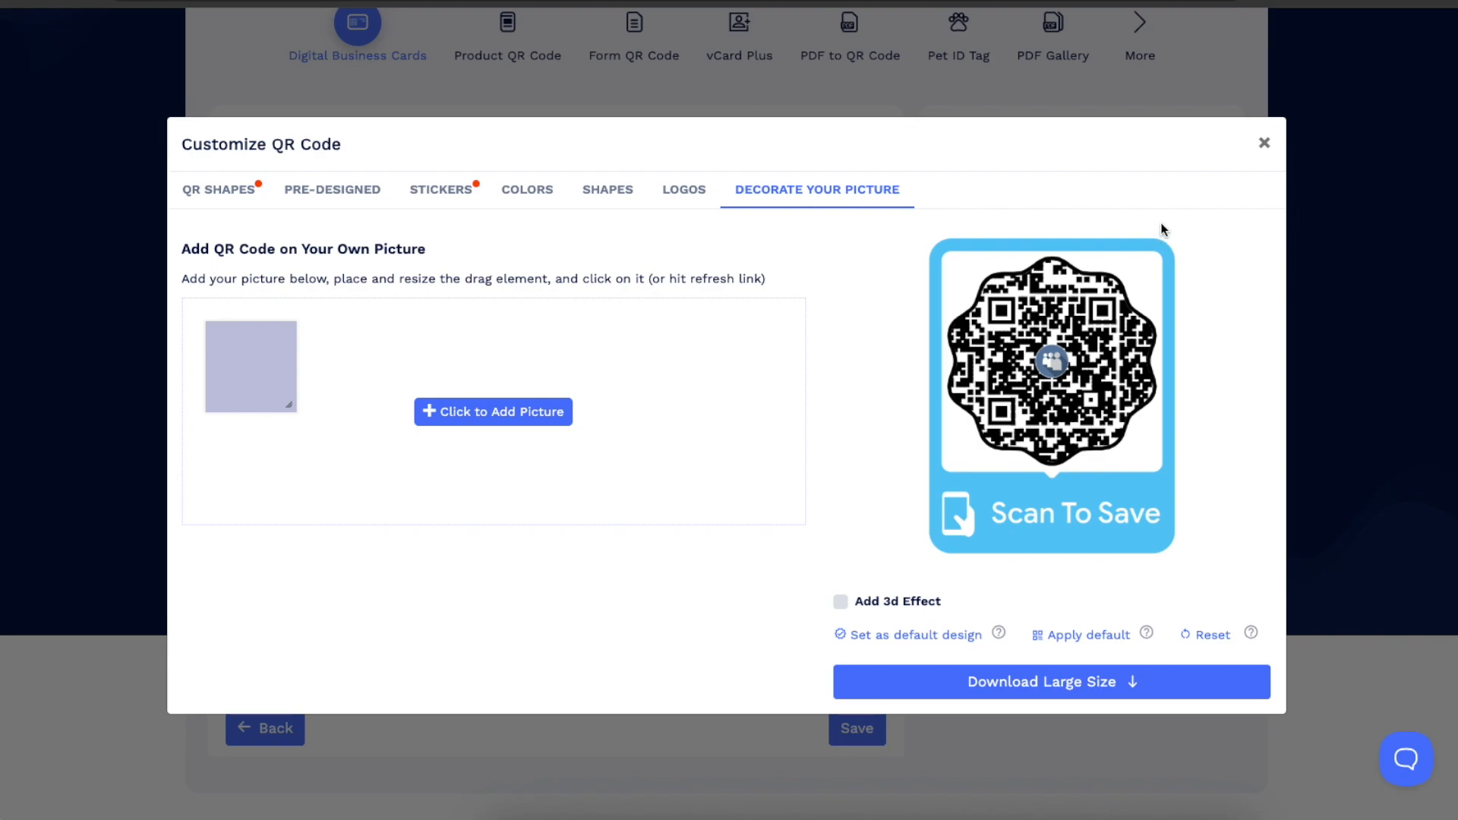
Skip the Decorate Picture option and save the business card with its new QR design
left_click(1264, 143)
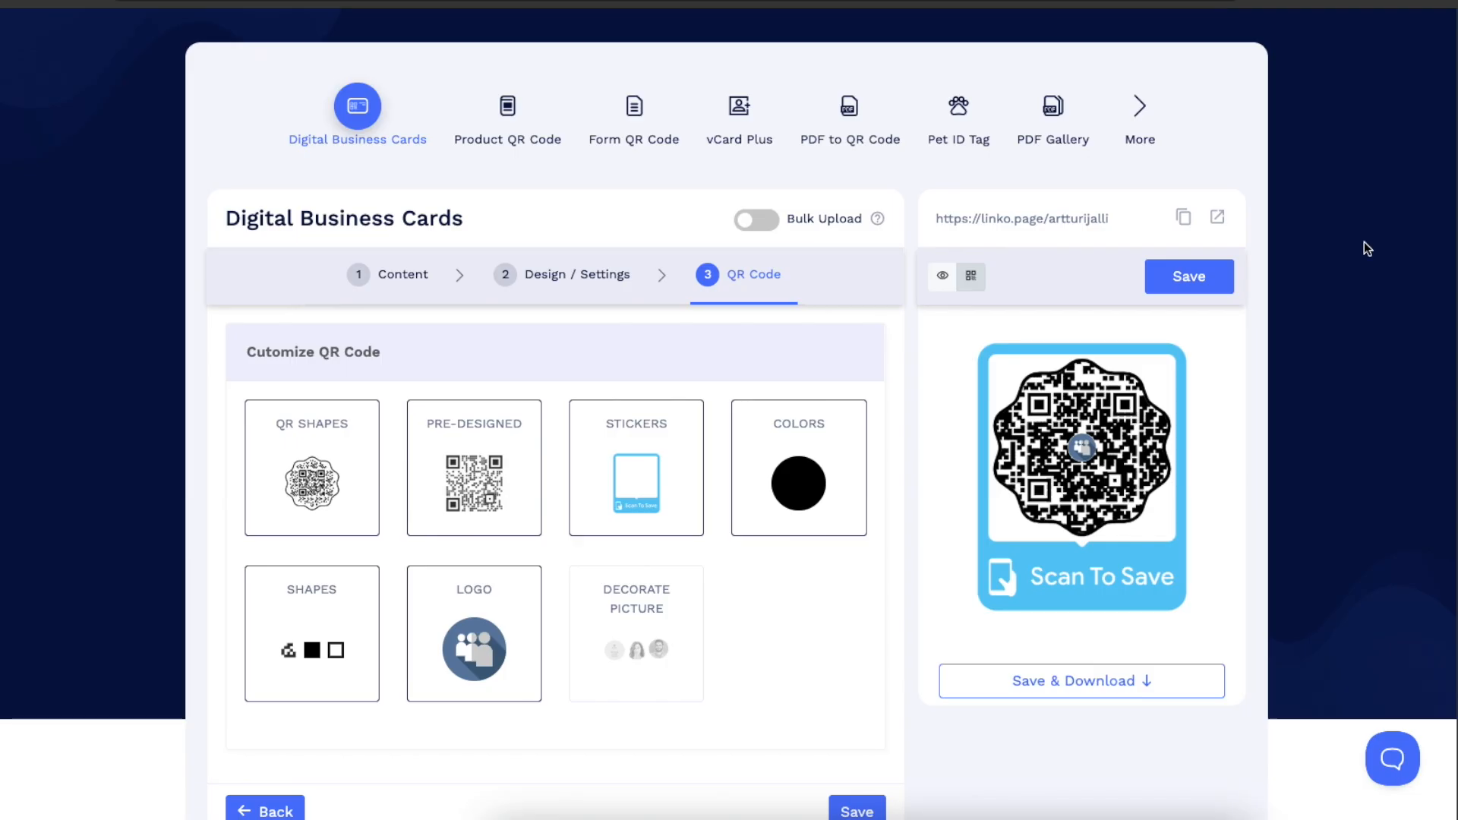
scroll(471, 233, "down", 1)
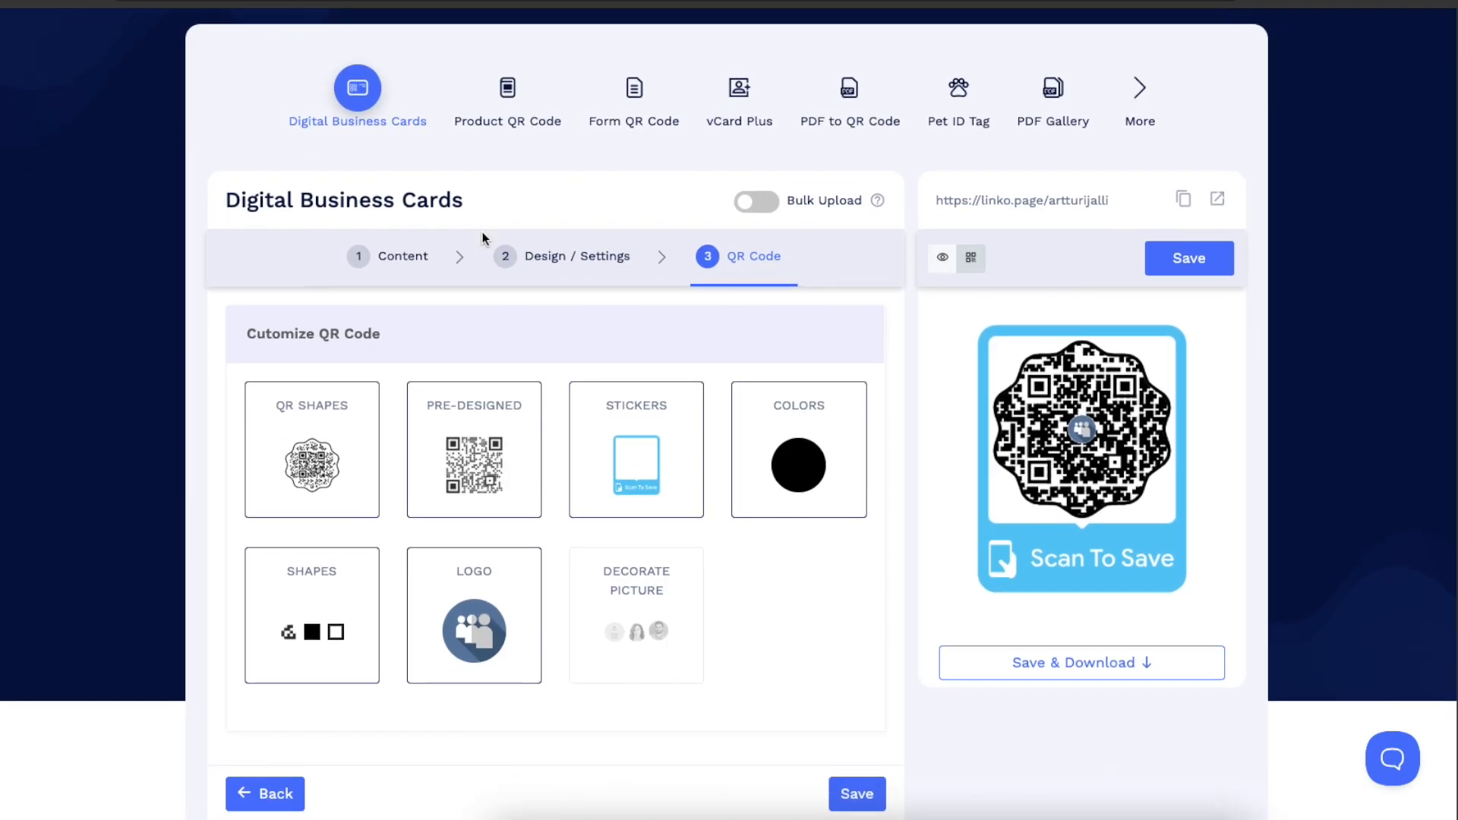
left_click(1190, 267)
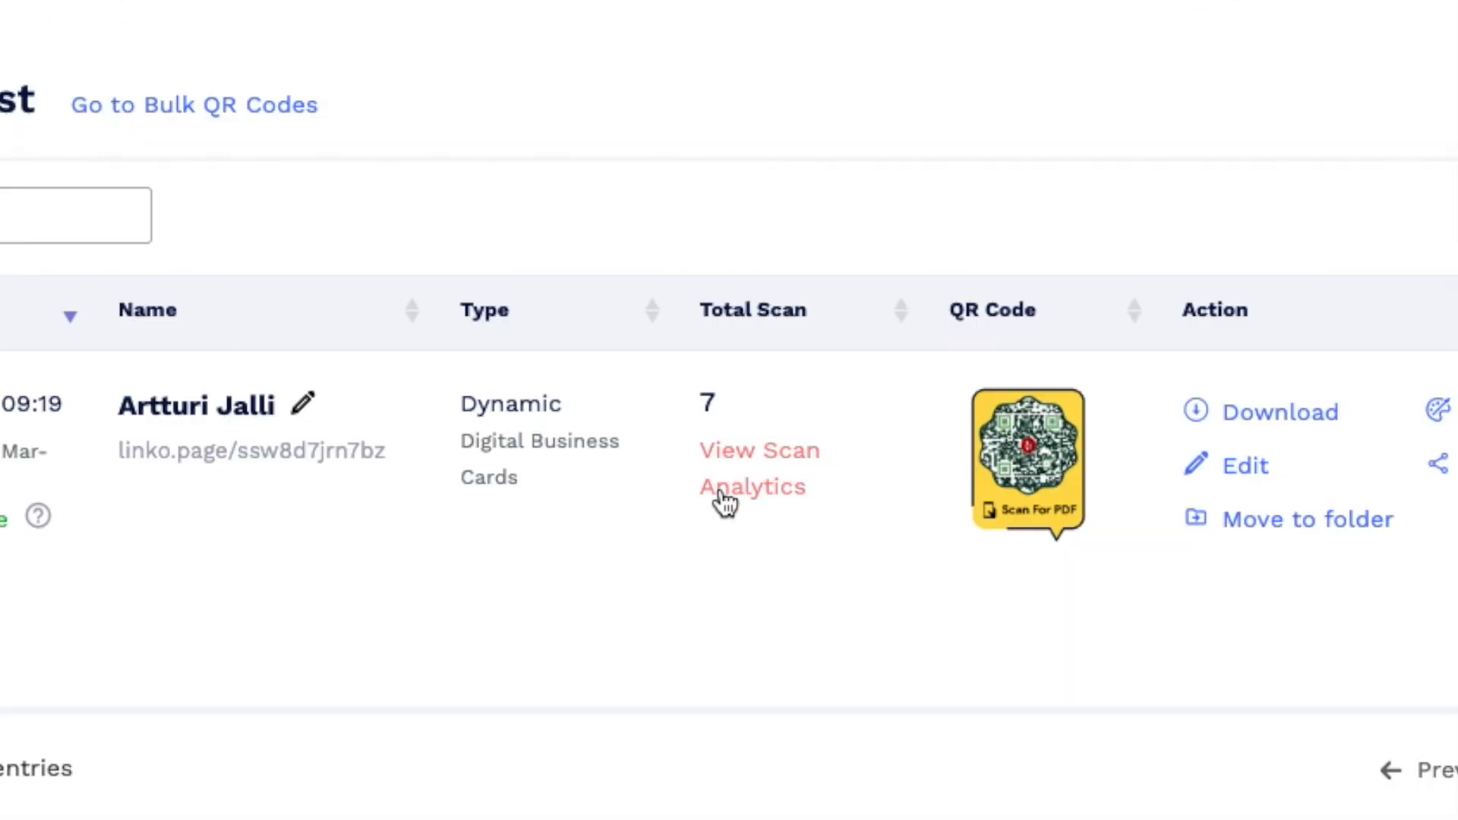
left_click(847, 497)
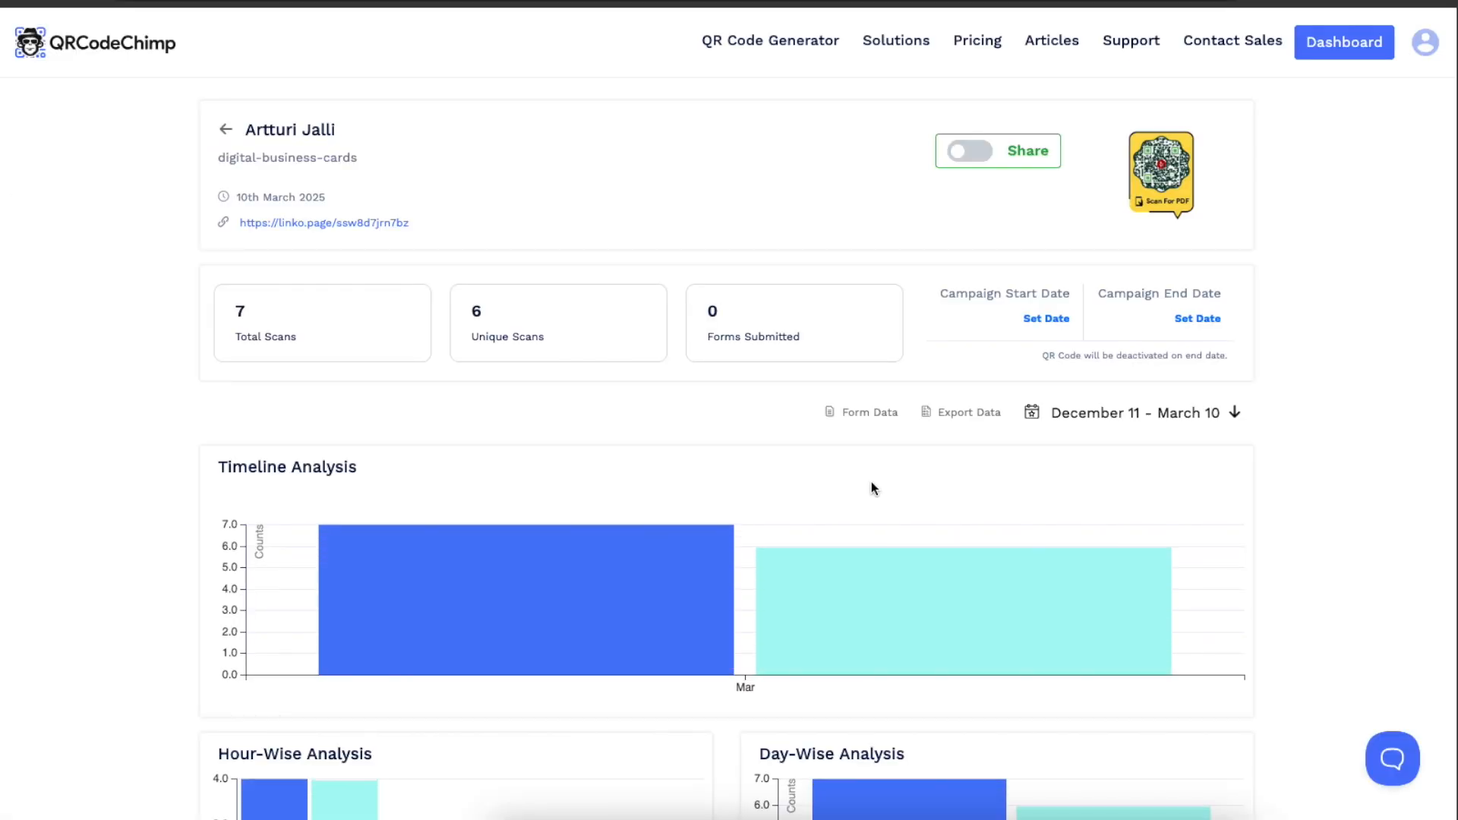
scroll(871, 489, "down", 1)
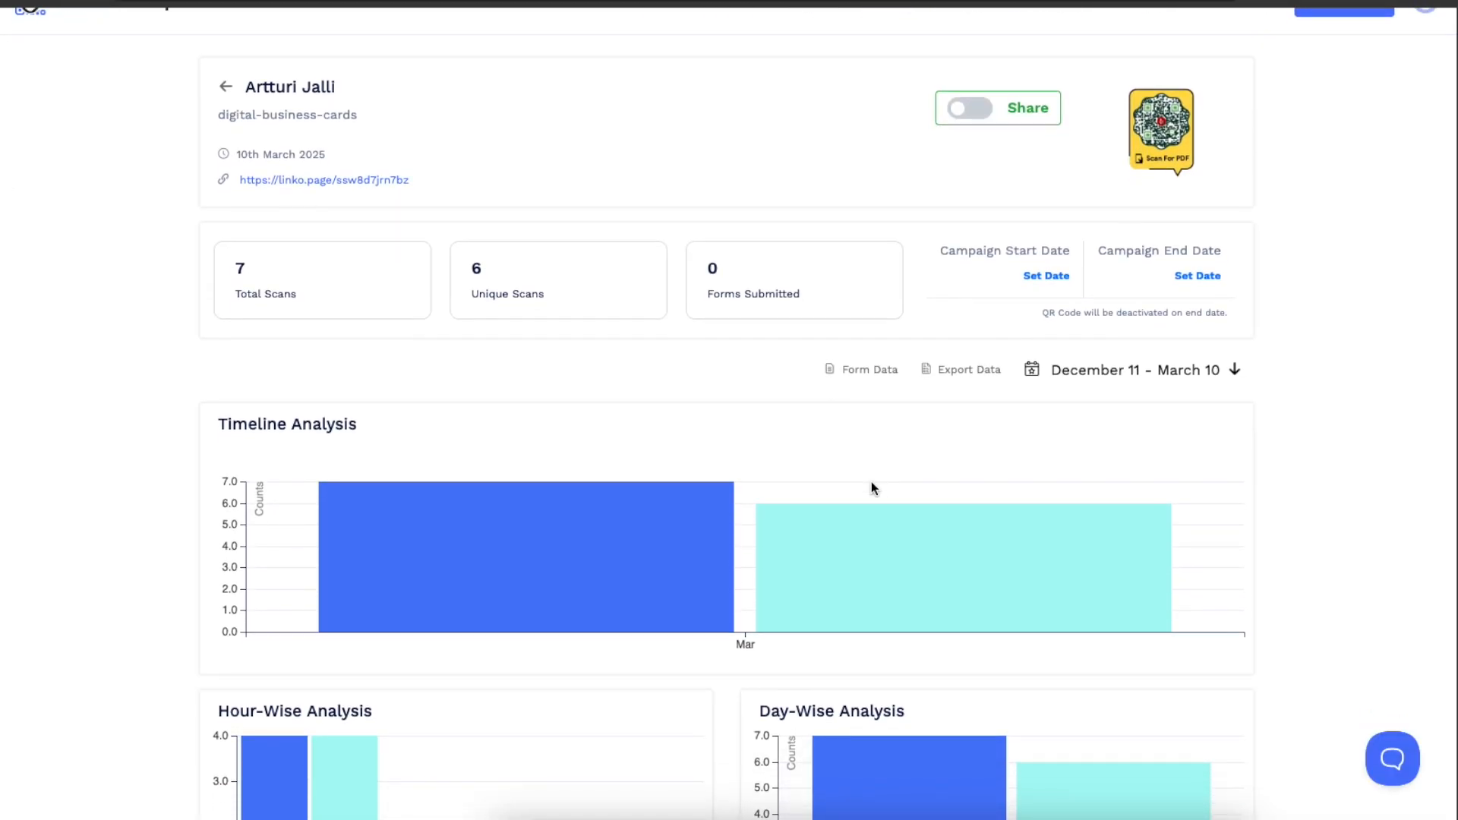
scroll(872, 488, "up", 2)
scroll(872, 486, "down", 5)
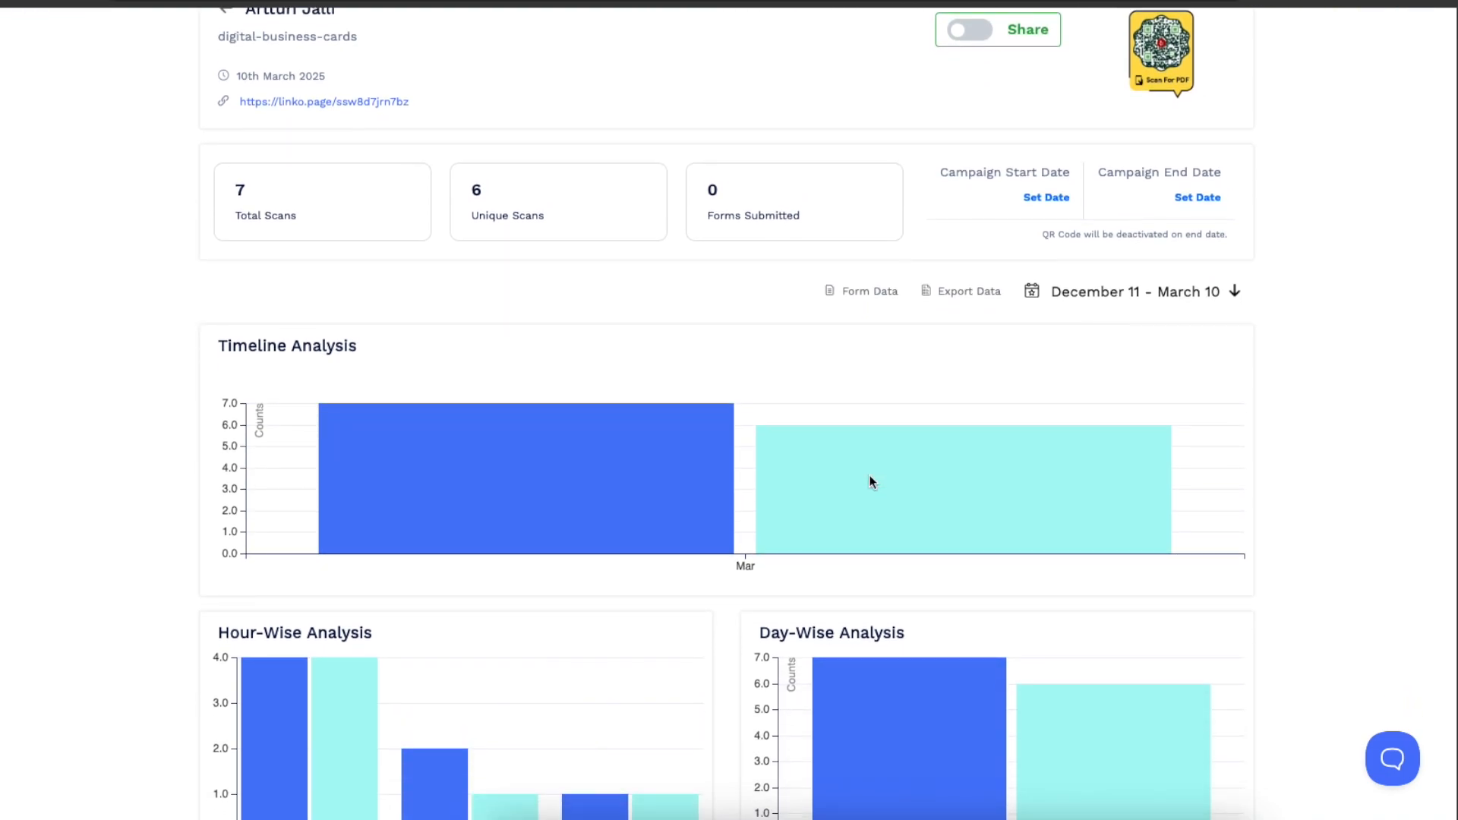
scroll(868, 475, "down", 3)
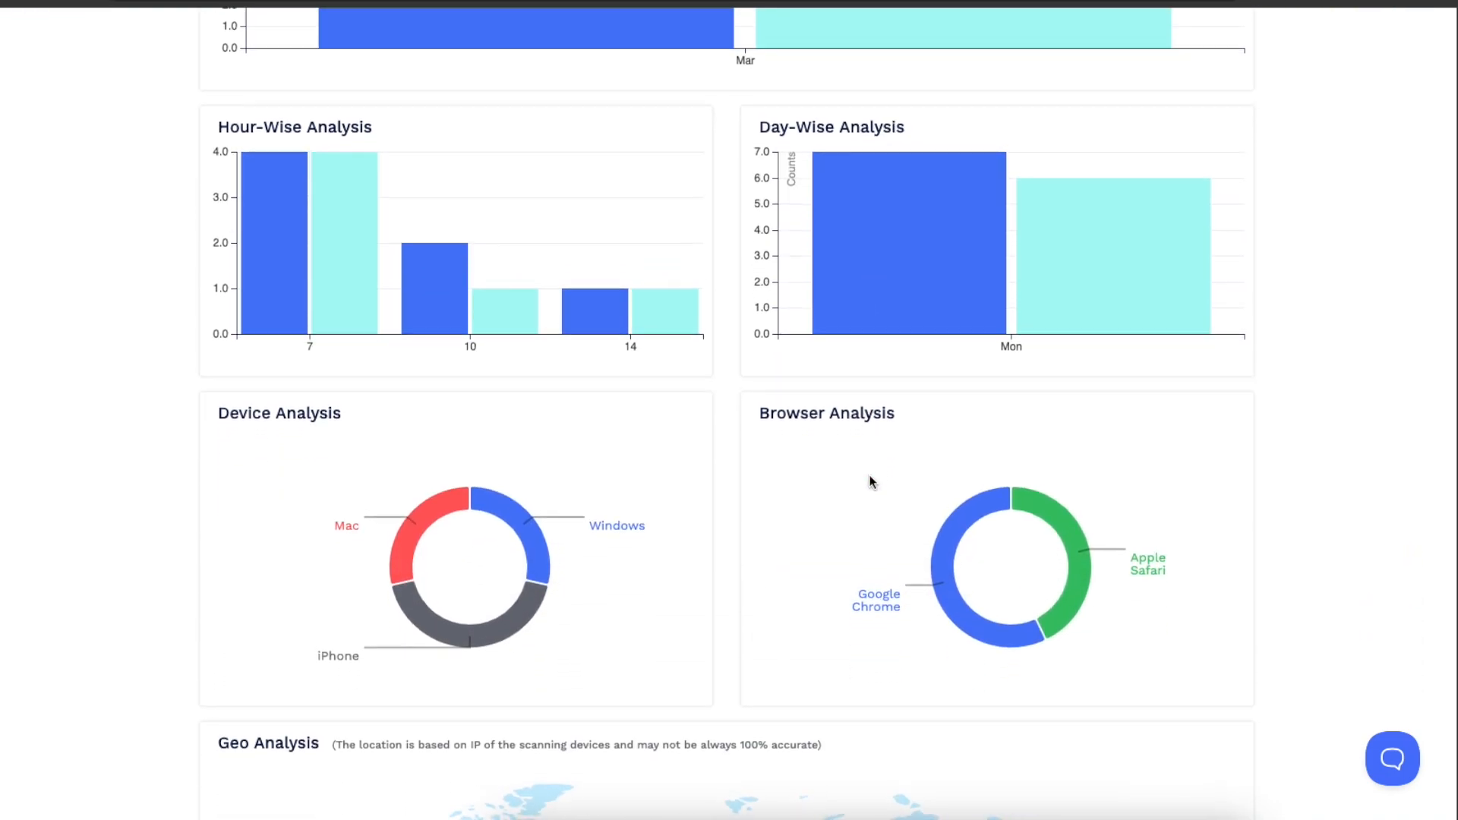
scroll(608, 504, "up", 8)
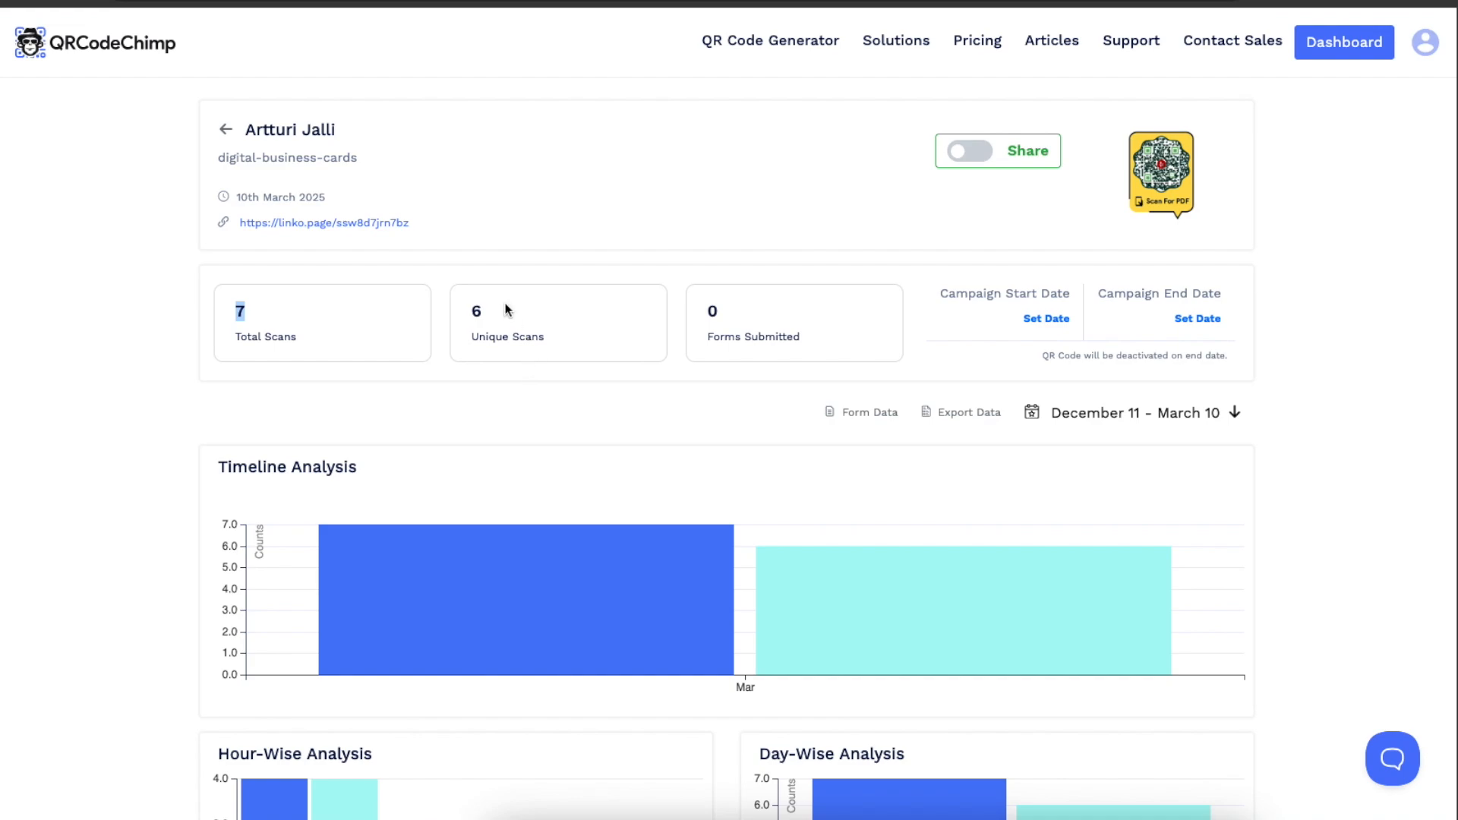
double_click(474, 311)
left_click_drag(501, 307, 457, 309)
scroll(536, 452, "down", 3)
scroll(867, 589, "down", 3)
scroll(866, 596, "down", 4)
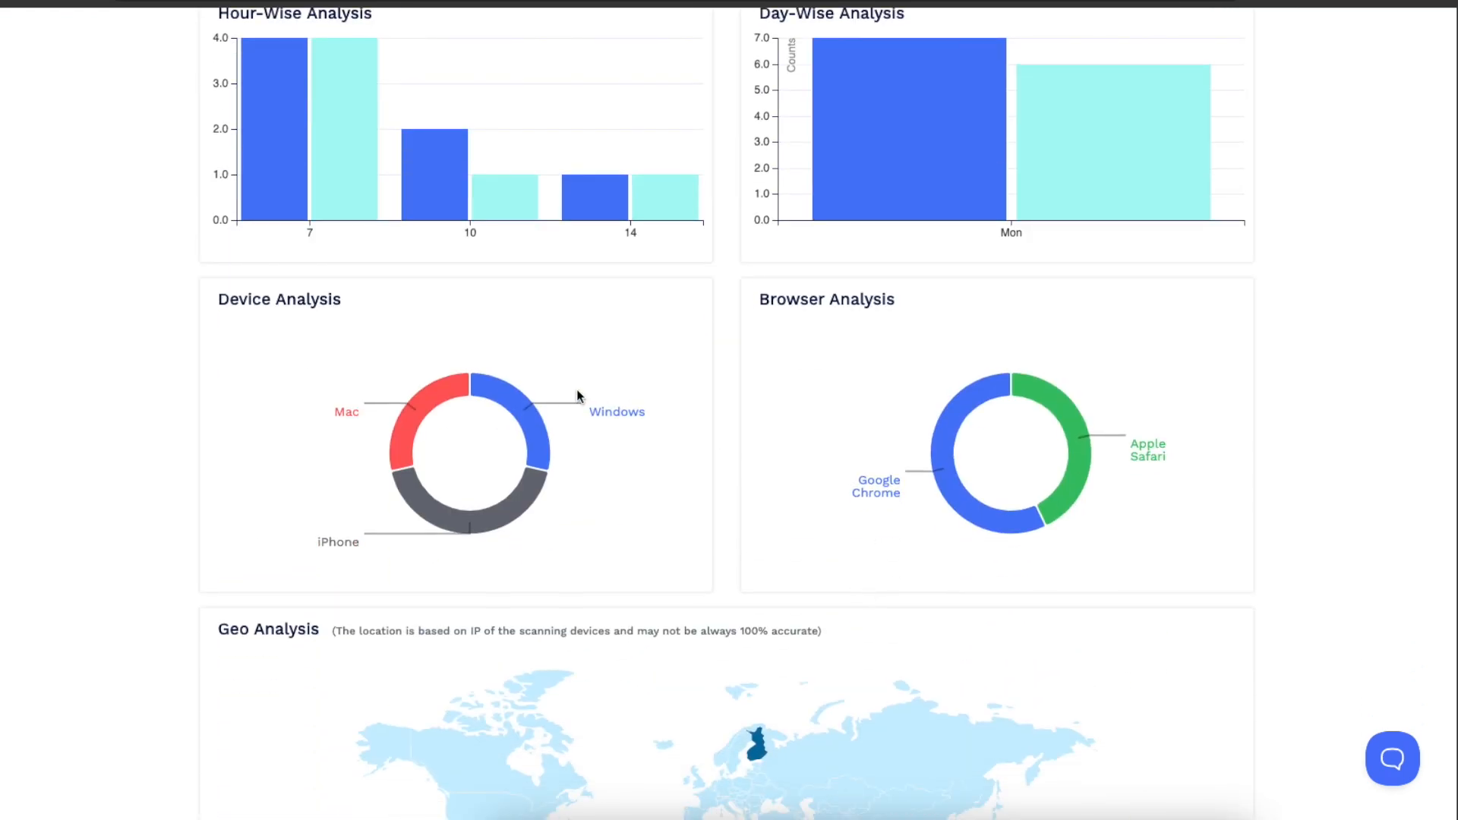
mouse_move(441, 406)
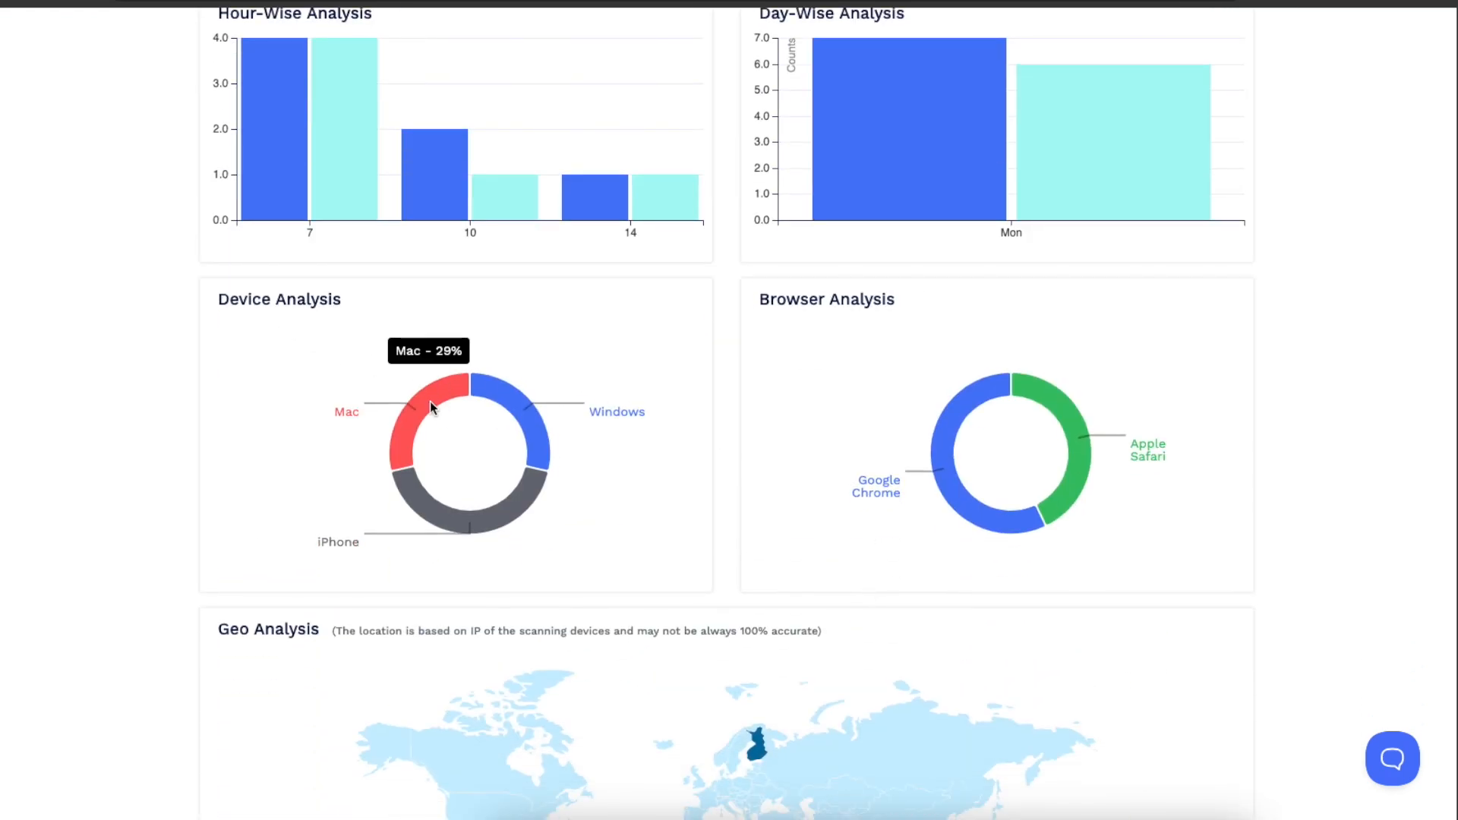
mouse_move(507, 516)
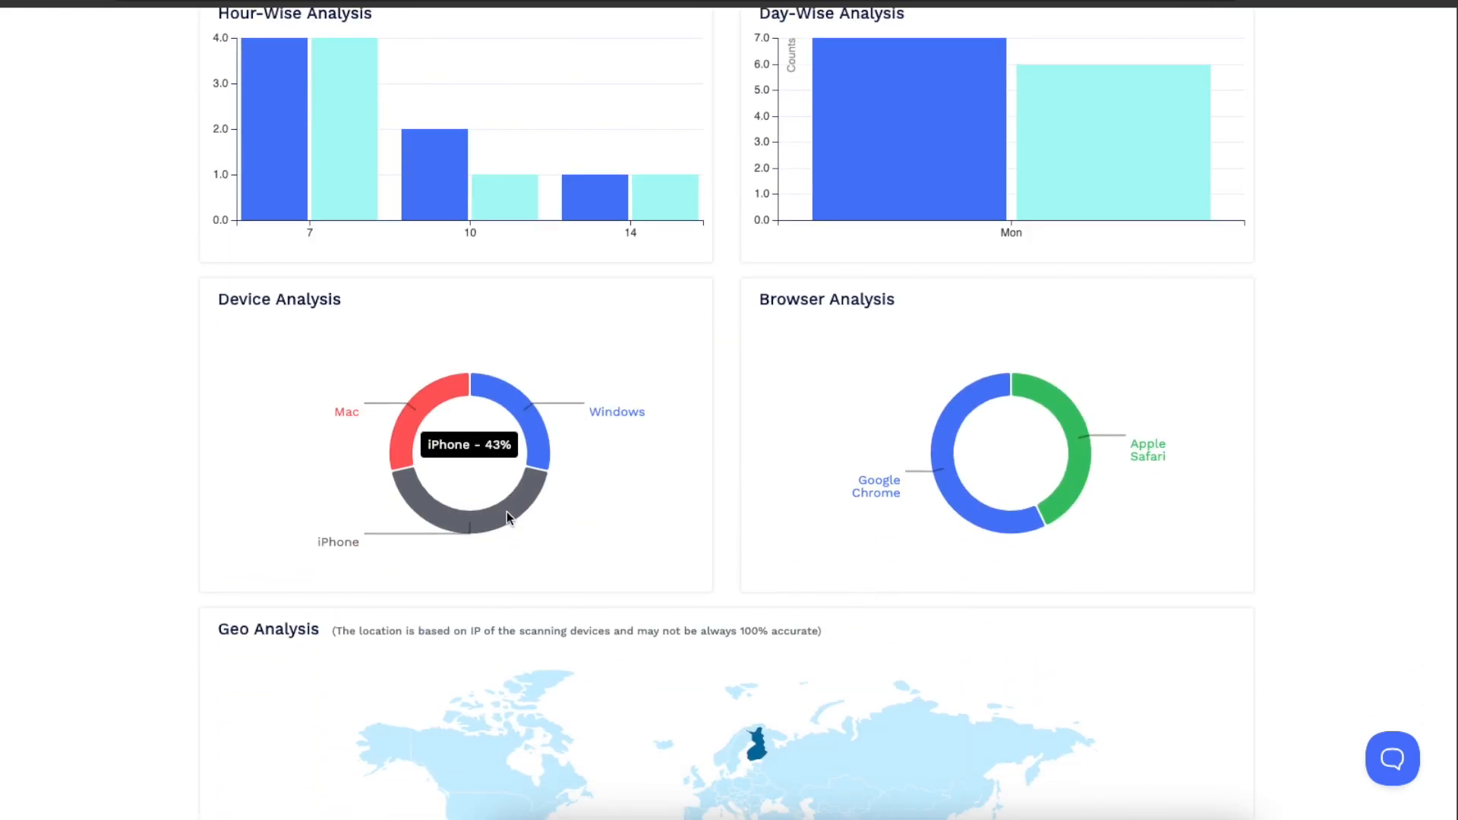
scroll(507, 516, "down", 2)
mouse_move(1082, 364)
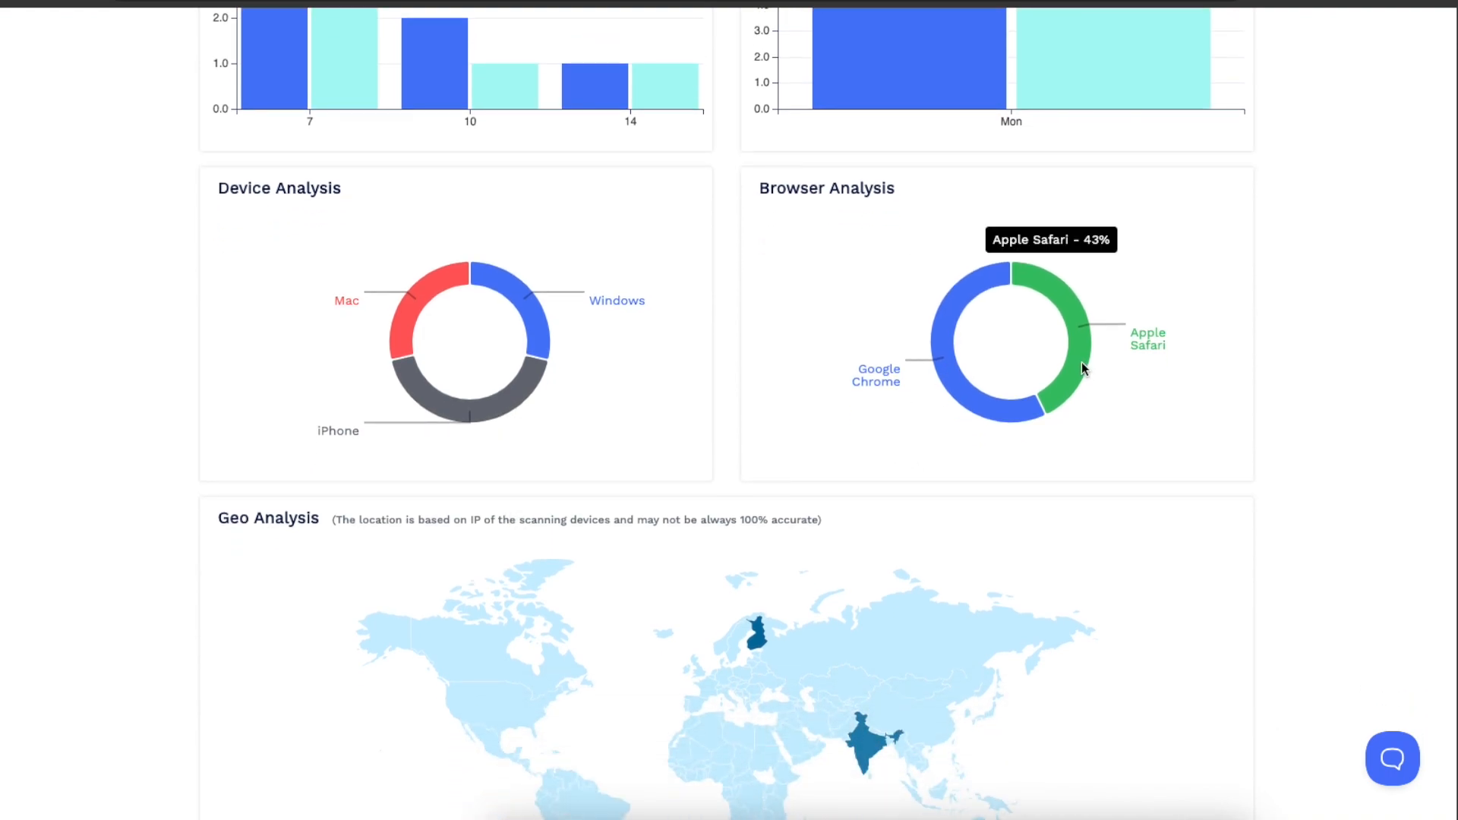
scroll(1081, 363, "down", 3)
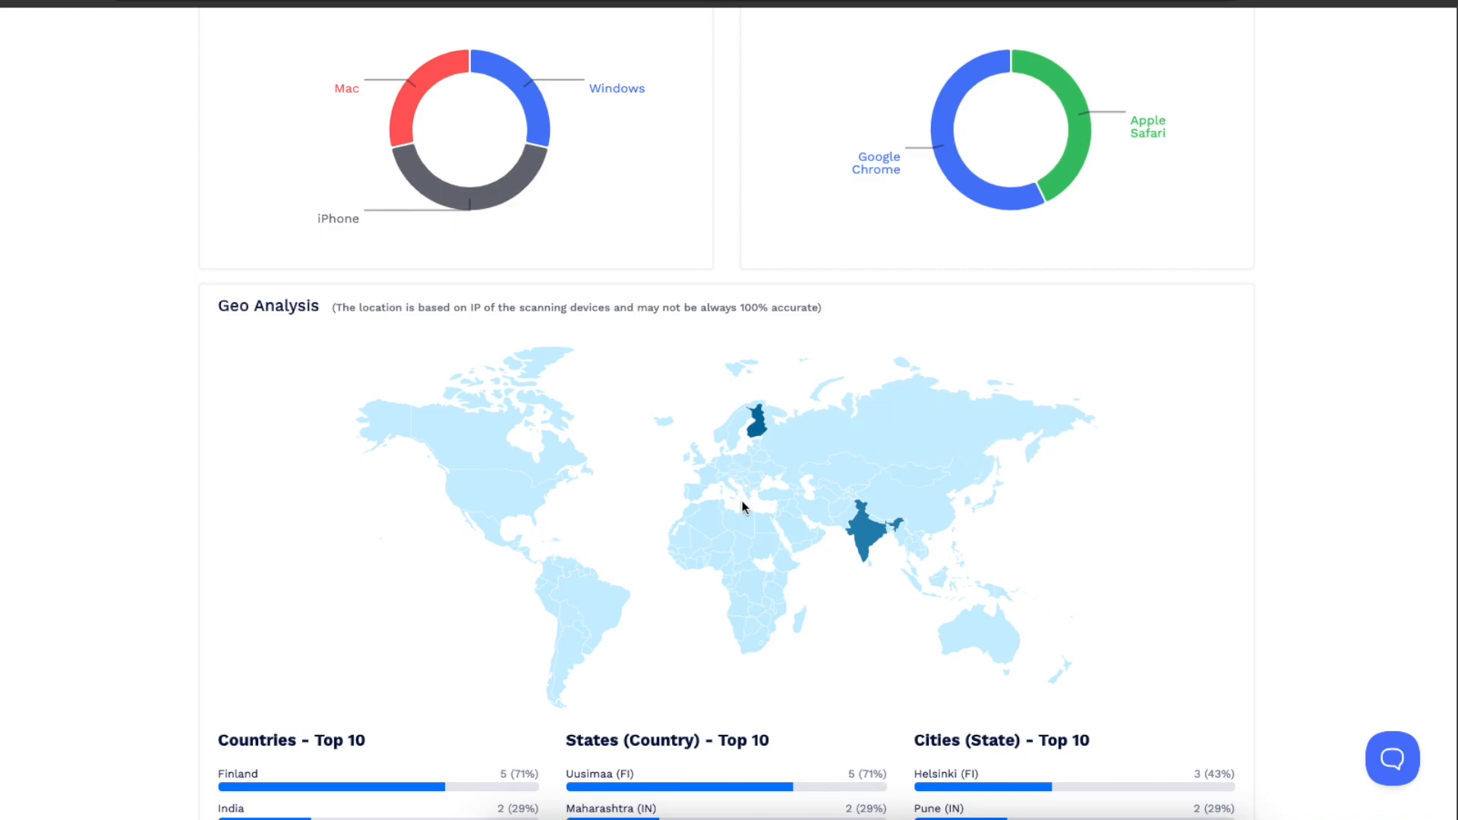
scroll(722, 413, "down", 2)
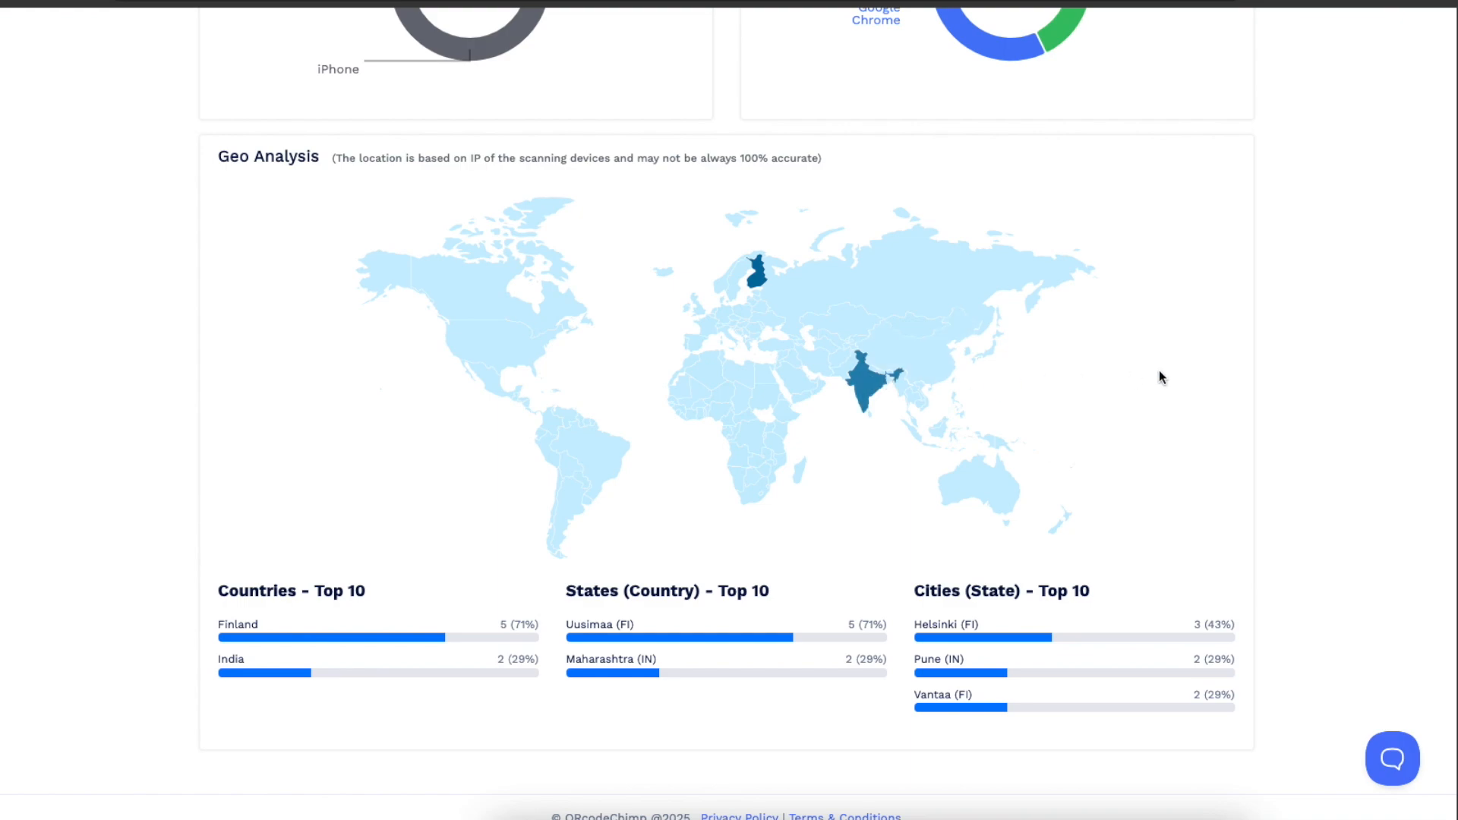
scroll(888, 246, "up", 3)
scroll(715, 276, "down", 3)
scroll(653, 190, "up", 7)
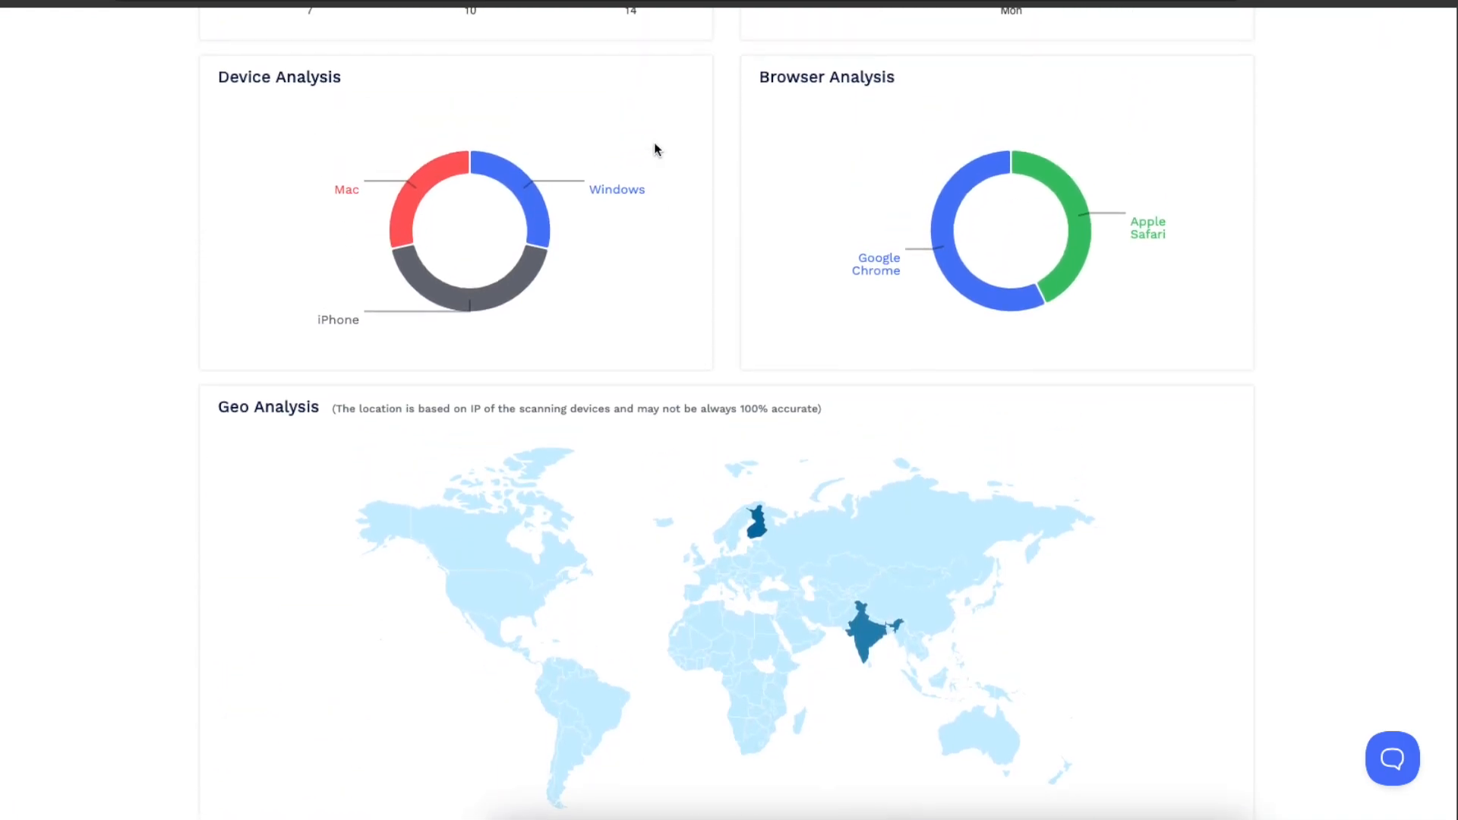
scroll(653, 142, "up", 9)
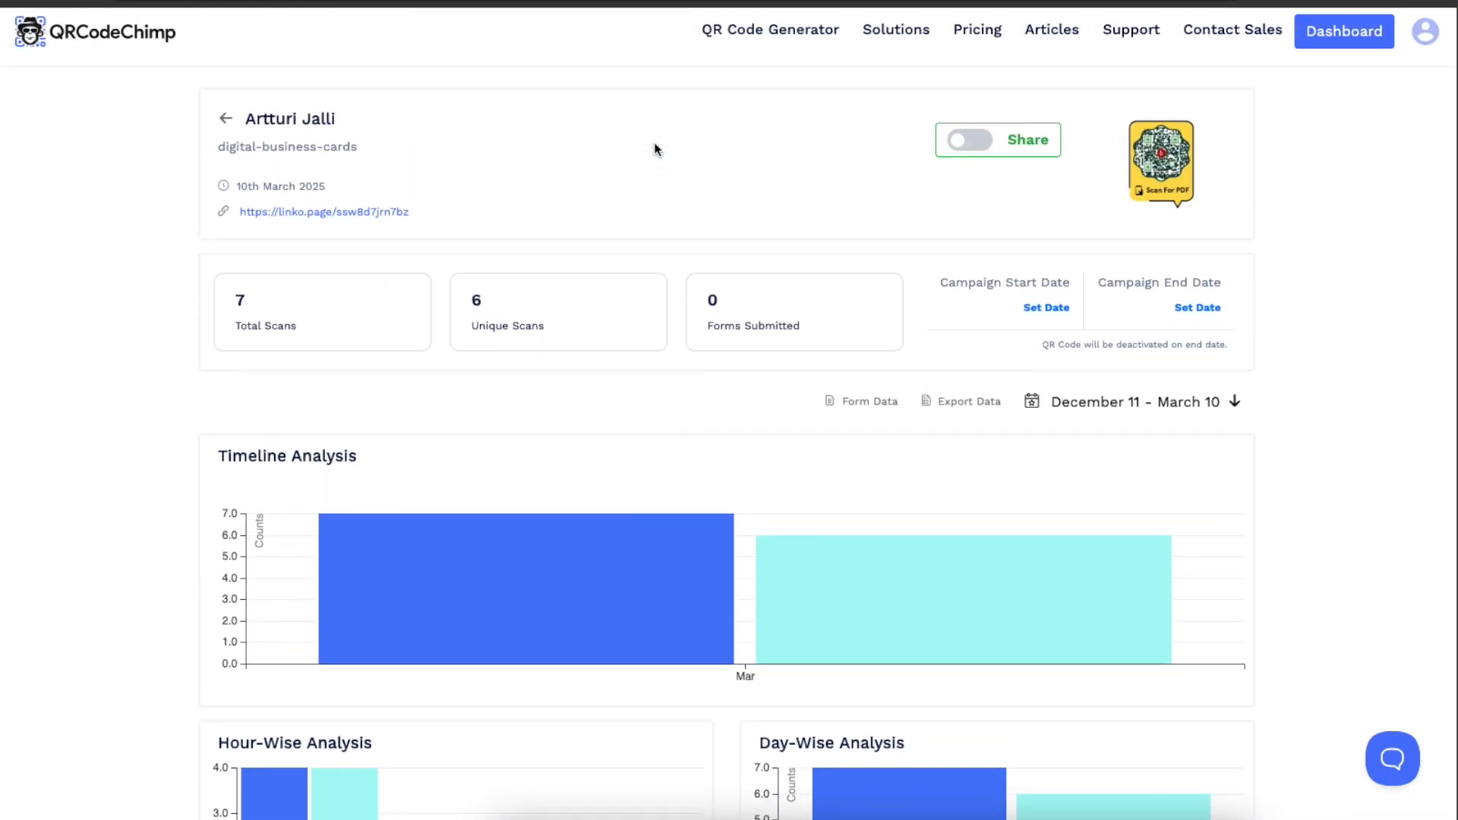